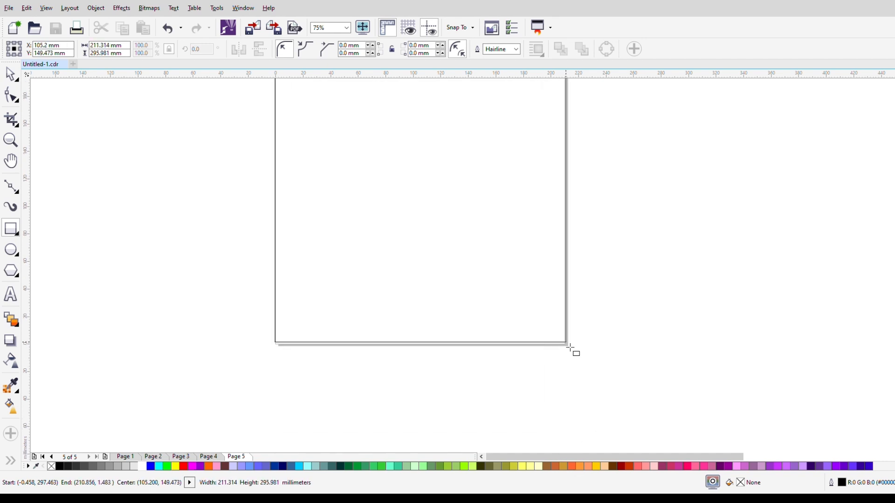
pyautogui.scroll(-2, 449, 261)
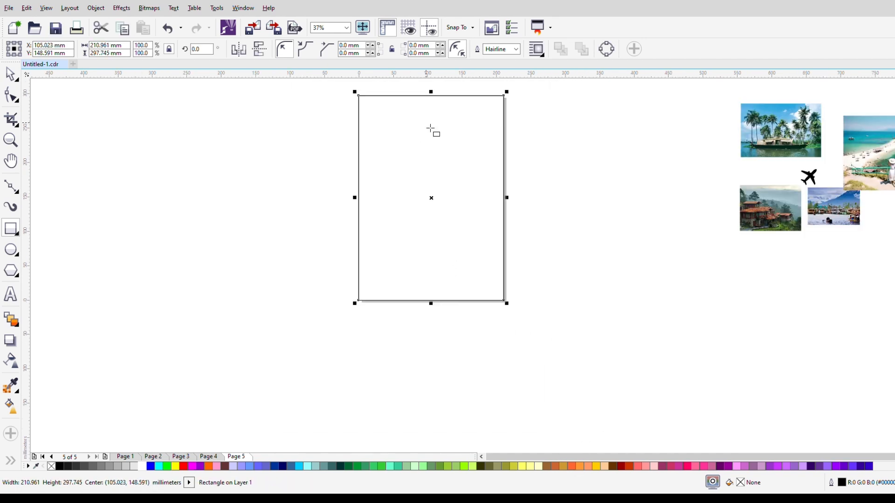
pyautogui.scroll(2, 434, 95)
pyautogui.scroll(-2, 364, 180)
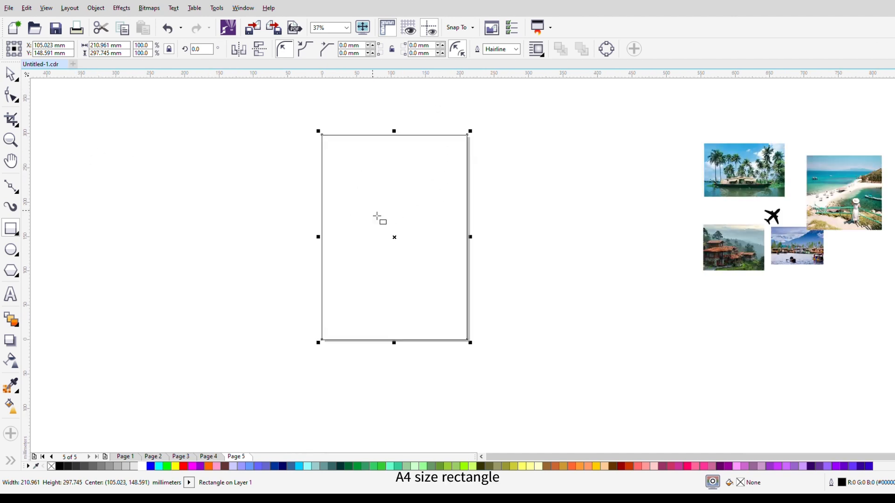
pyautogui.scroll(2, 380, 250)
pyautogui.scroll(-3, 417, 264)
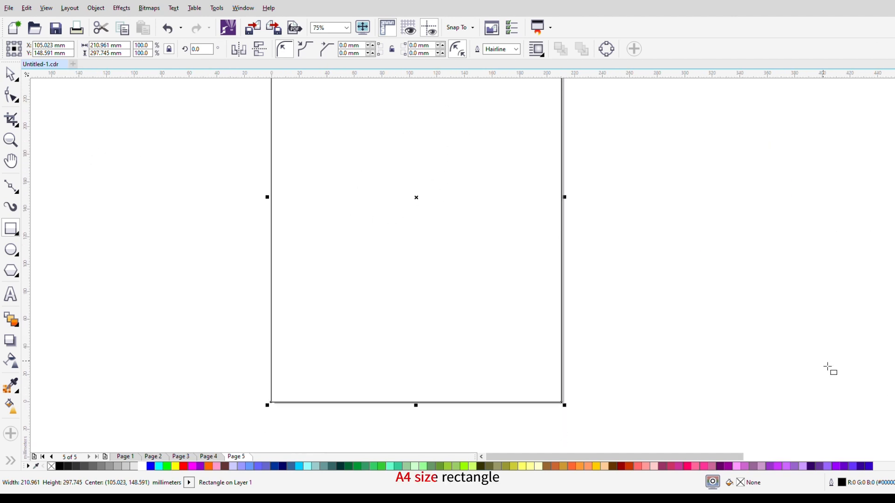
# - Draw a circle about 279 mm in diameter overlapping the lower edge of the page rectangle
pyautogui.click(15, 252)
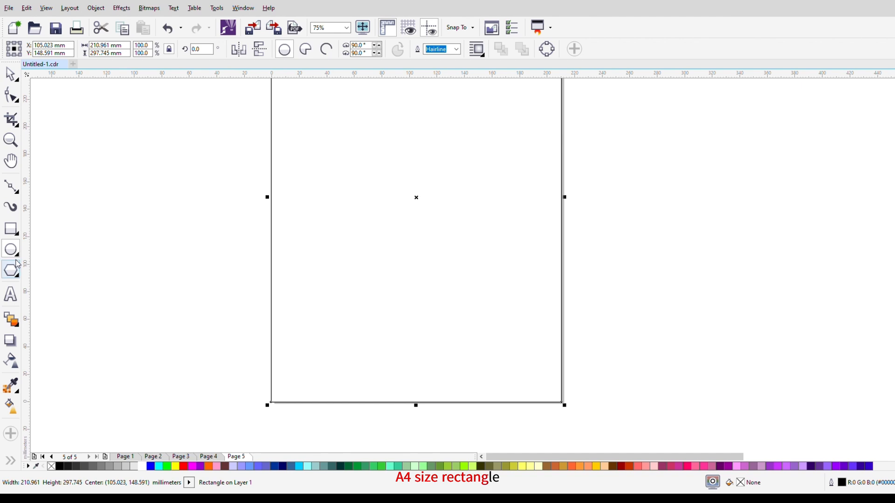
pyautogui.scroll(-2, 291, 347)
pyautogui.scroll(2, 292, 348)
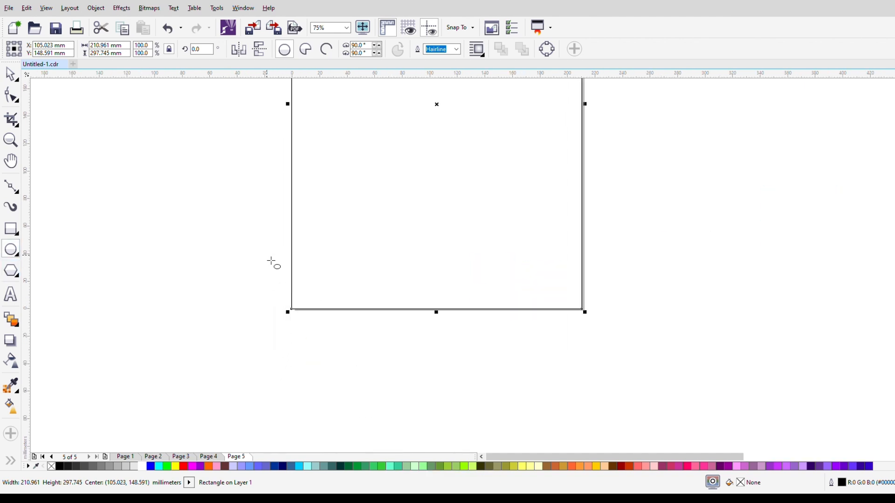
pyautogui.moveTo(273, 254)
pyautogui.mouseDown()
pyautogui.moveTo(559, 369)
pyautogui.moveTo(659, 395)
pyautogui.mouseUp()
# - Move the large circle slightly up and left, and align it centred horizontally with the page rectangle
pyautogui.click(10, 73)
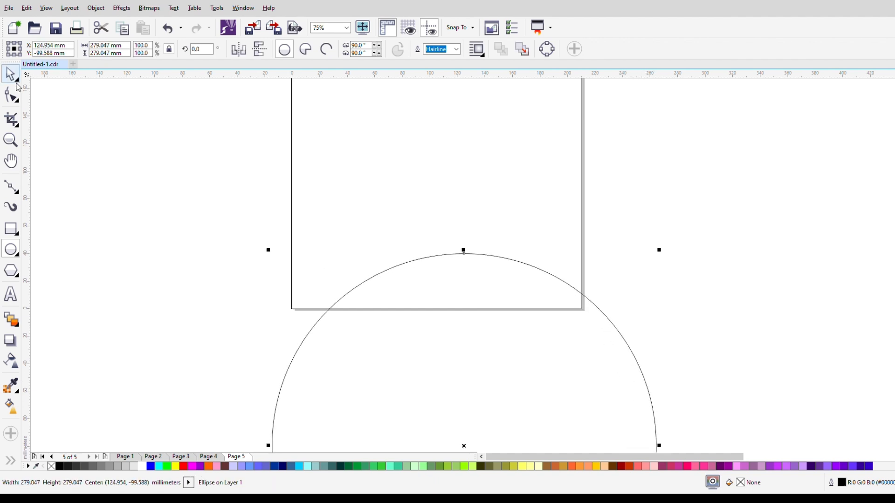
pyautogui.moveTo(438, 392); pyautogui.dragTo(414, 386)
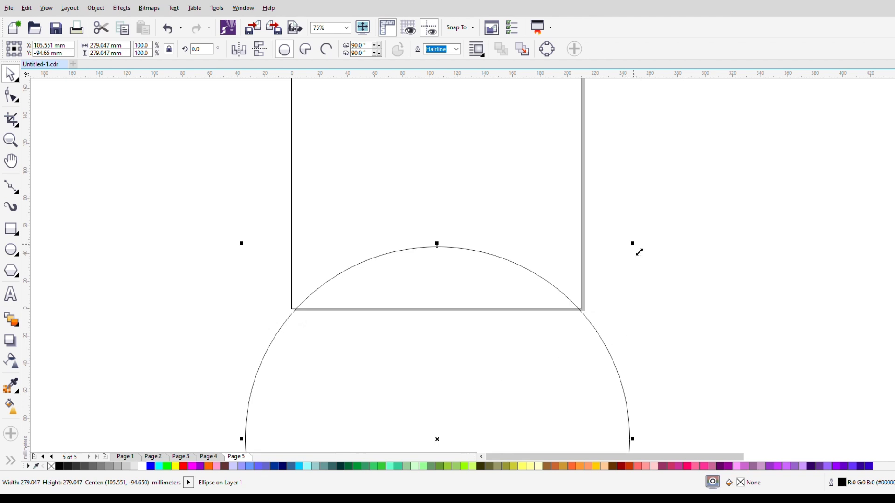
pyautogui.hotkey('ctrl', 'a')
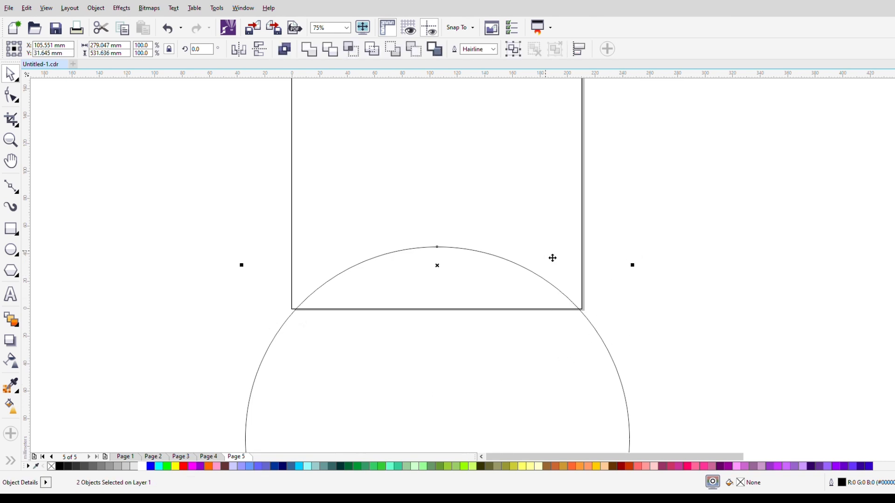
pyautogui.moveTo(550, 261); pyautogui.dragTo(549, 262)
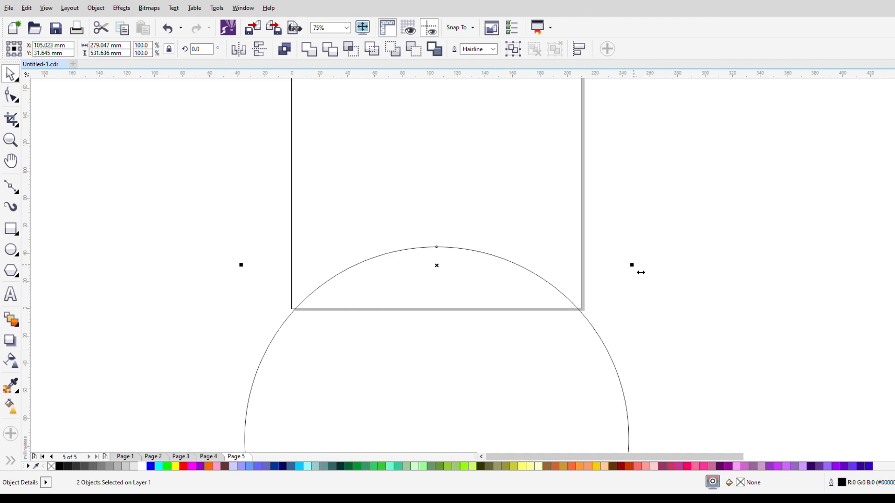
# - Duplicate the large circle as an ellipse stretched symmetrically about its centre to about 323 mm wide
pyautogui.scroll(-1, 605, 410)
pyautogui.scroll(-1, 576, 392)
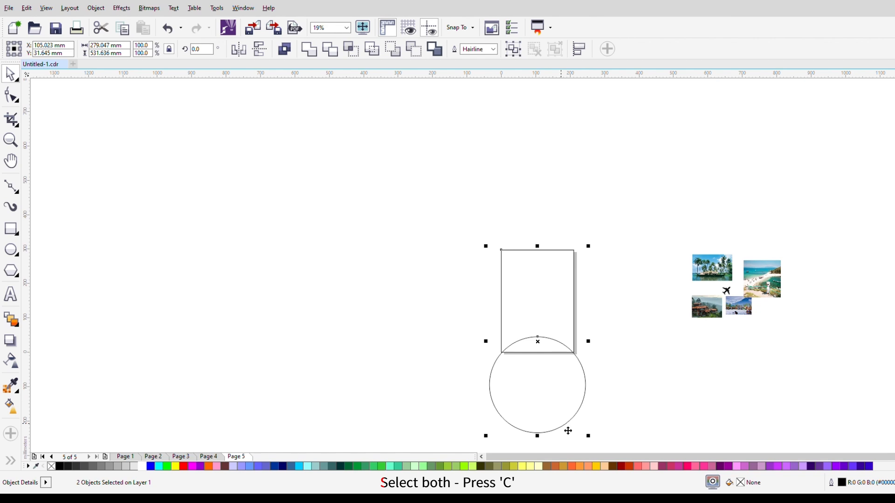
pyautogui.scroll(1, 567, 430)
pyautogui.press('Escape')
pyautogui.click(547, 354)
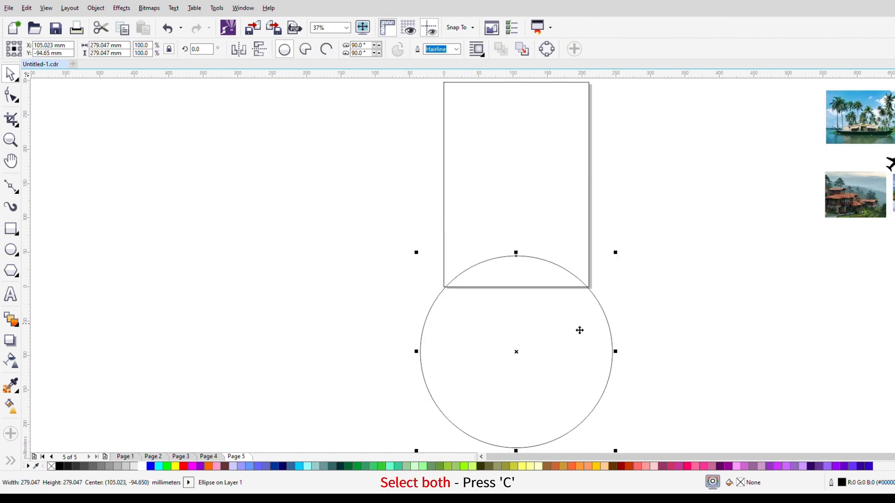
pyautogui.scroll(1, 603, 282)
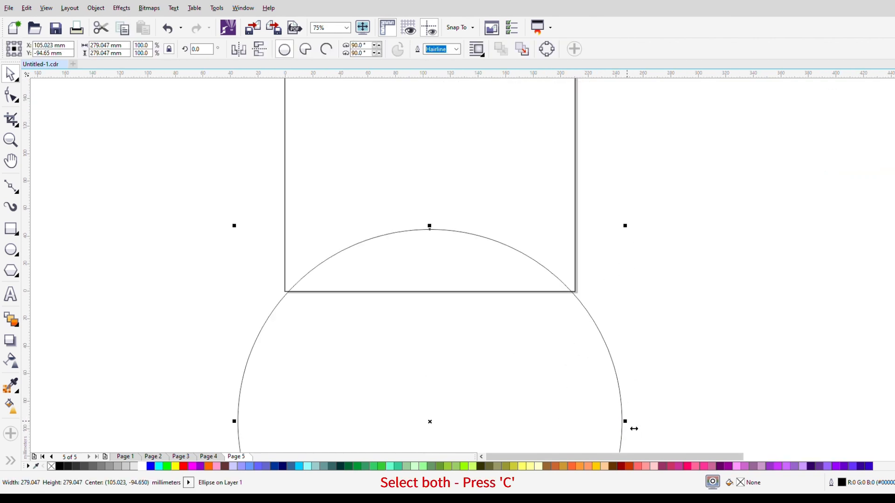
pyautogui.moveTo(633, 428); pyautogui.dragTo(659, 422)
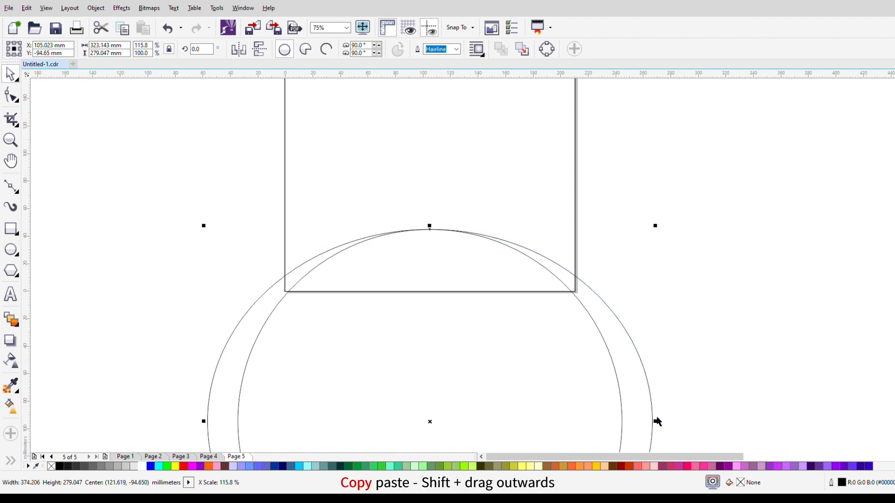
pyautogui.click(36, 463)
pyautogui.click(311, 273)
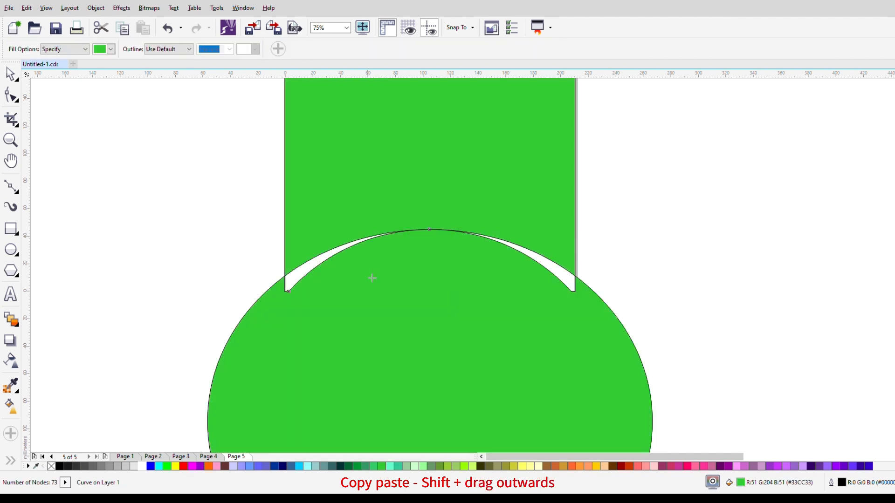
pyautogui.hotkey('ctrl', 'z')
pyautogui.scroll(2, 295, 284)
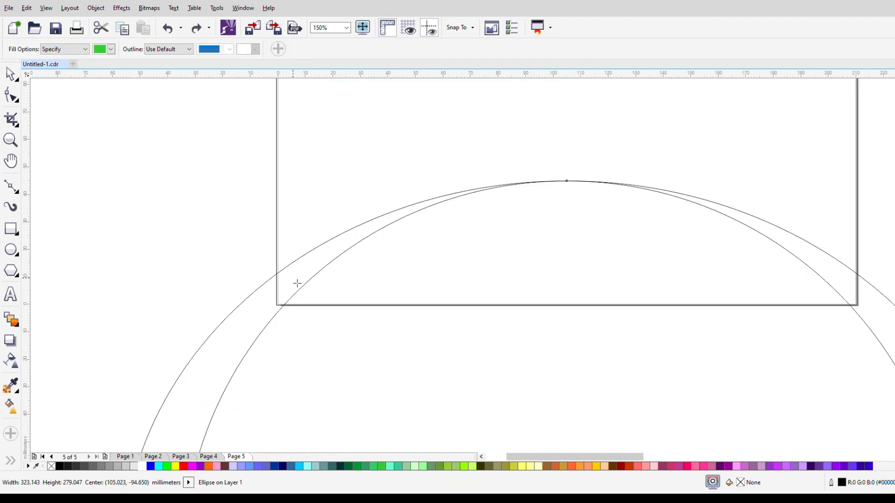
# - Use Smart Fill to create green shapes from both side slivers between the arcs and the central area at the page's lower edge
pyautogui.click(10, 74)
pyautogui.scroll(-2, 329, 284)
pyautogui.scroll(2, 326, 275)
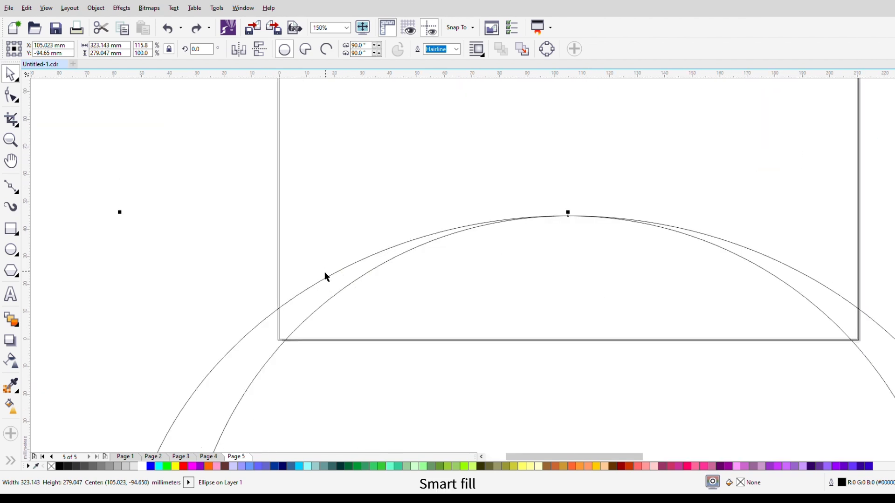
pyautogui.press('space')
pyautogui.press('space')
pyautogui.press('space')
pyautogui.click(415, 250)
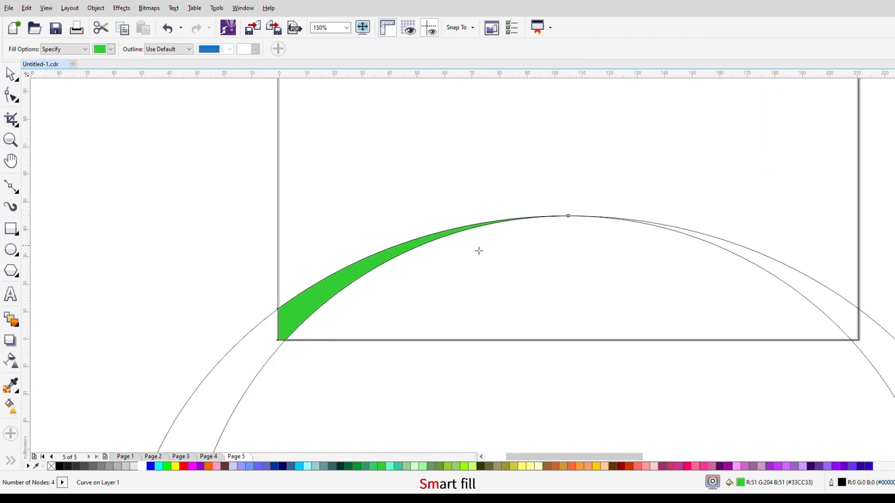
pyautogui.click(692, 238)
pyautogui.scroll(-2, 380, 272)
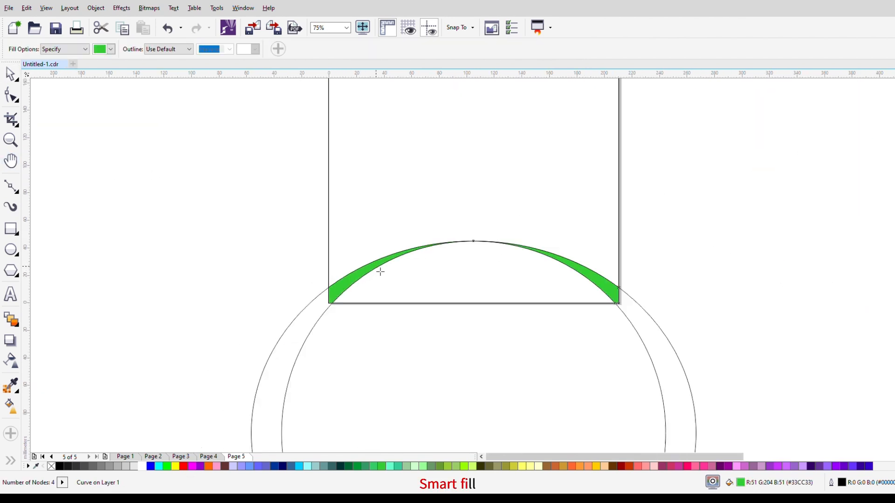
pyautogui.scroll(2, 431, 287)
pyautogui.click(437, 302)
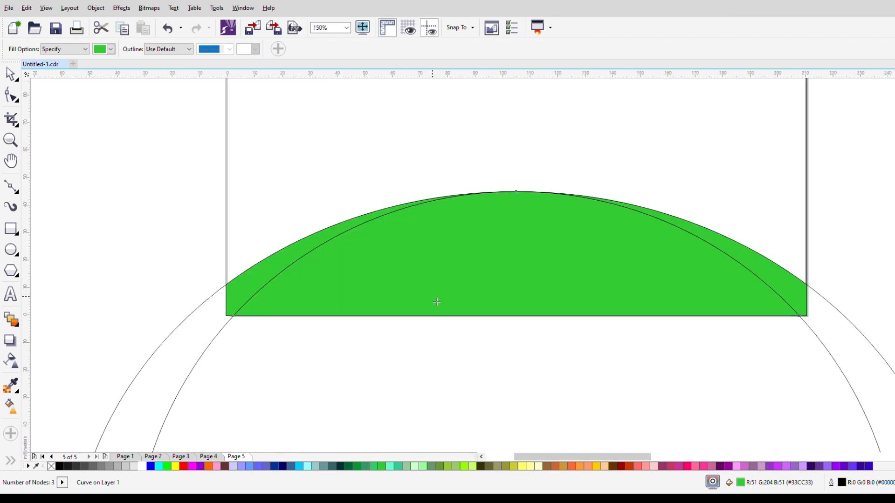
# - Move the construction ellipse and the large circle off the page to the empty area below the photos
pyautogui.click(10, 74)
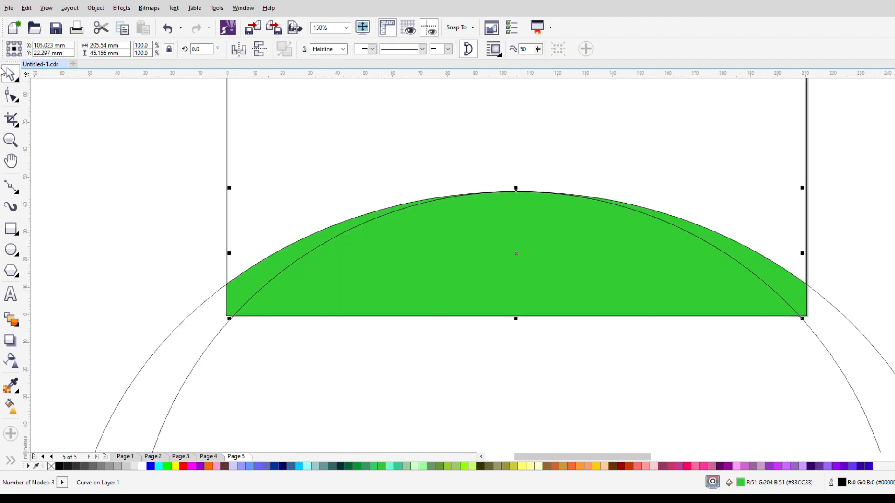
pyautogui.scroll(-6, 181, 190)
pyautogui.click(168, 237)
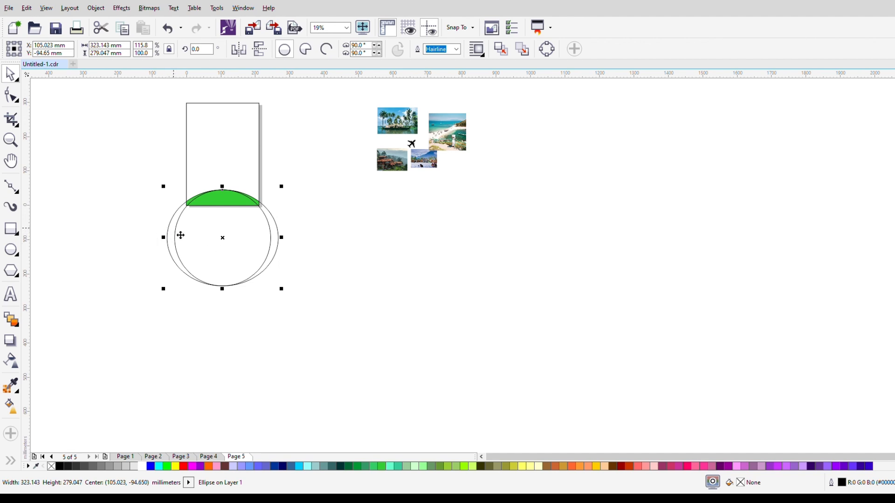
pyautogui.moveTo(181, 235); pyautogui.dragTo(366, 267)
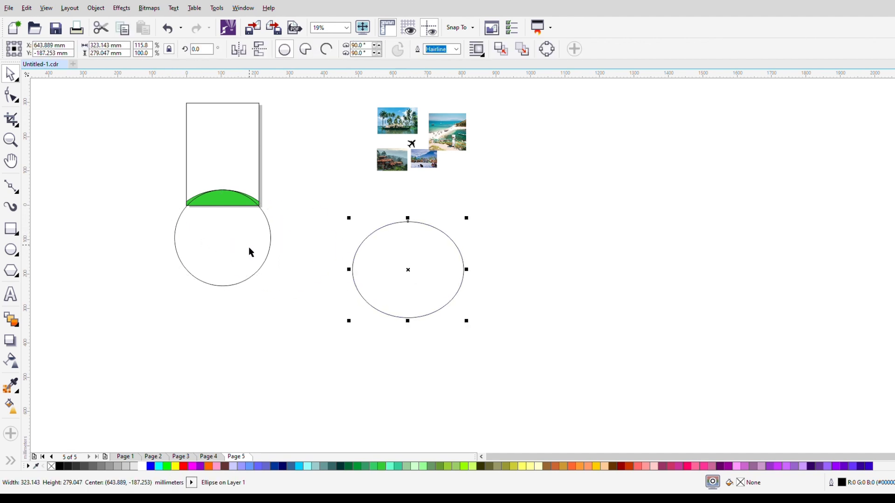
pyautogui.moveTo(210, 241); pyautogui.dragTo(402, 264)
# - Draw a circle about 52 mm in diameter in the upper half of the page, slightly left of centre
pyautogui.scroll(1, 203, 169)
pyautogui.scroll(-1, 232, 155)
pyautogui.scroll(1, 231, 152)
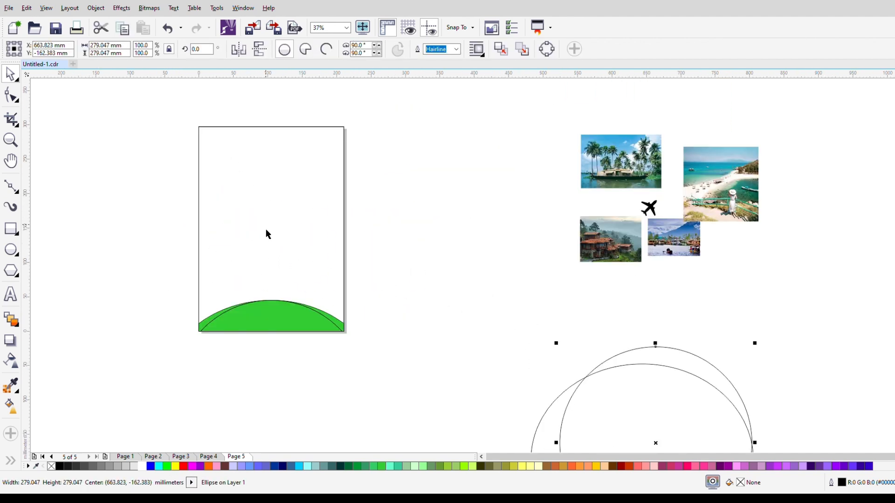
pyautogui.scroll(2, 268, 233)
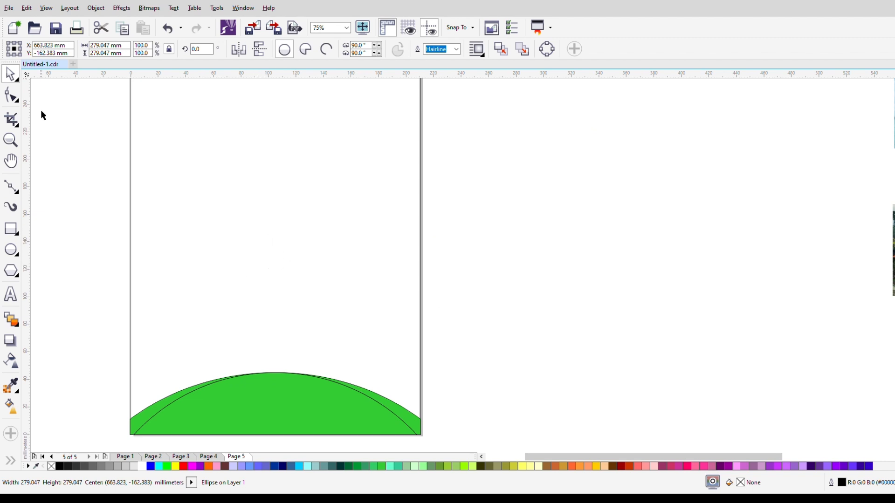
pyautogui.scroll(-2, 286, 204)
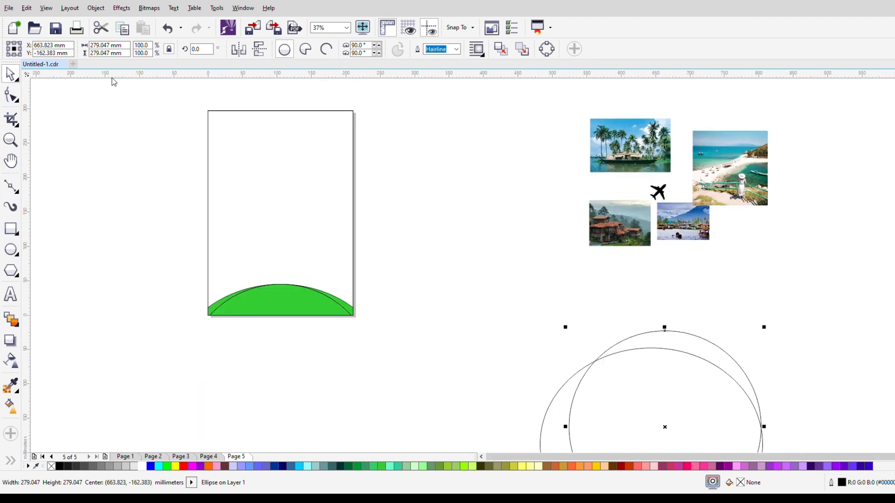
pyautogui.scroll(2, 182, 176)
pyautogui.scroll(-2, 128, 153)
pyautogui.click(11, 250)
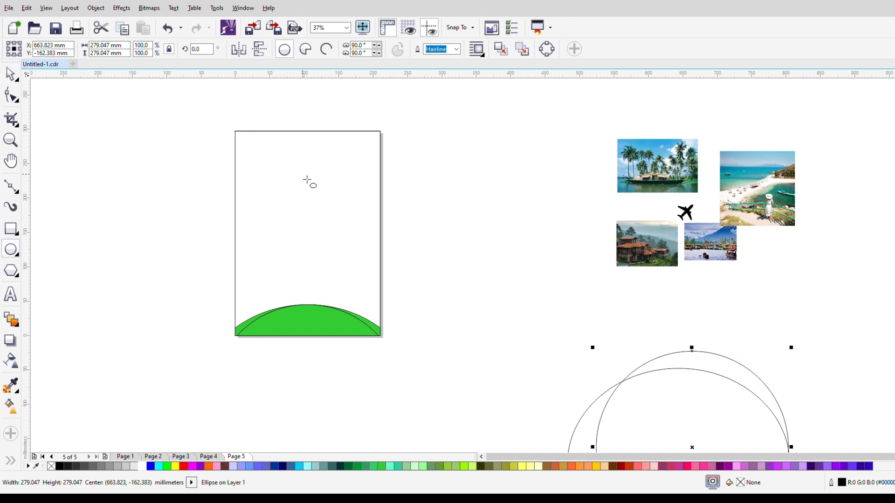
pyautogui.moveTo(273, 177)
pyautogui.mouseDown()
pyautogui.moveTo(313, 220)
pyautogui.moveTo(297, 229)
pyautogui.mouseUp()
pyautogui.click(10, 76)
pyautogui.moveTo(312, 196)
pyautogui.mouseDown()
pyautogui.moveTo(324, 204)
pyautogui.moveTo(315, 200)
pyautogui.mouseUp()
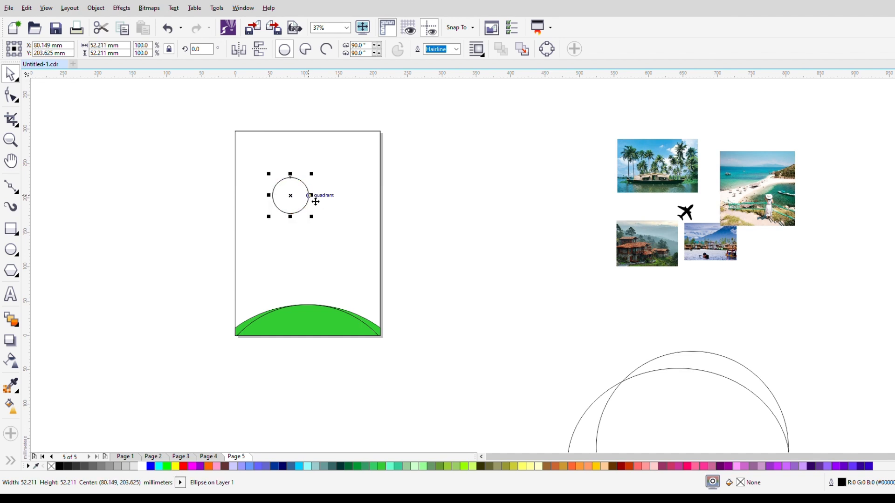
# - Duplicate the small circle in place and nudge the copy 2 mm down
pyautogui.press('KP_Add')
pyautogui.press('Down')
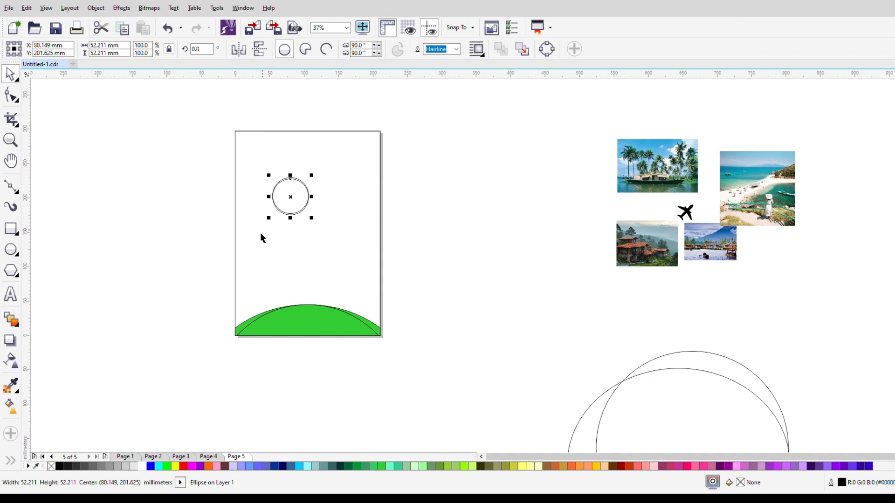
pyautogui.scroll(3, 290, 198)
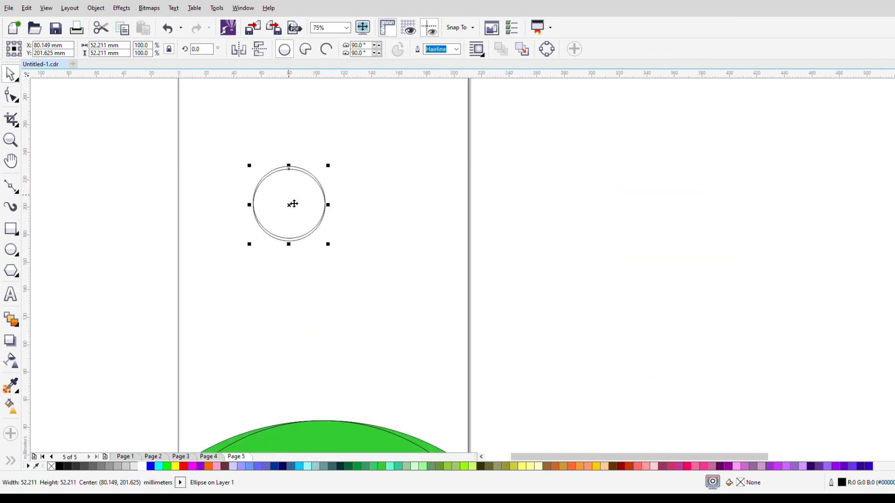
# - Use Smart Fill to create a green crescent between the lower edges of the two small circles
pyautogui.click(10, 460)
pyautogui.click(29, 459)
pyautogui.click(340, 354)
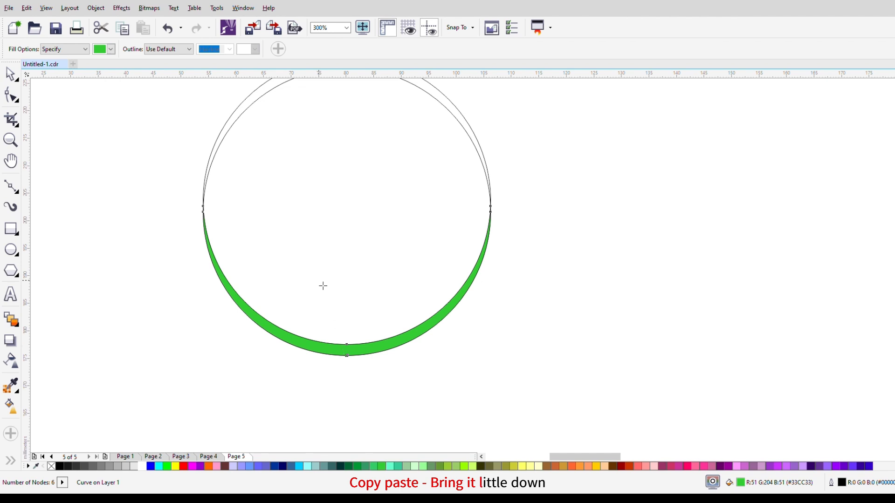
pyautogui.click(11, 74)
pyautogui.scroll(-2, 315, 182)
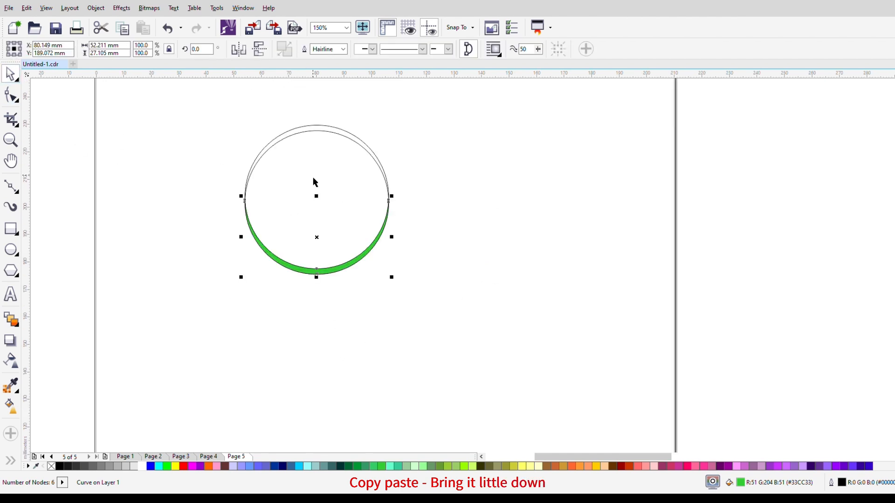
# - Delete the original upper small circle and group the remaining circle with its green crescent
pyautogui.click(348, 135)
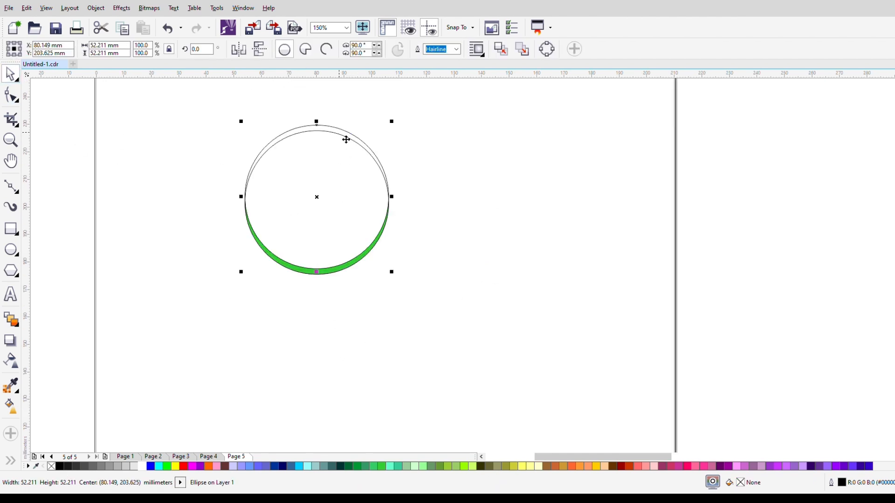
pyautogui.press('Delete')
pyautogui.scroll(-1, 347, 159)
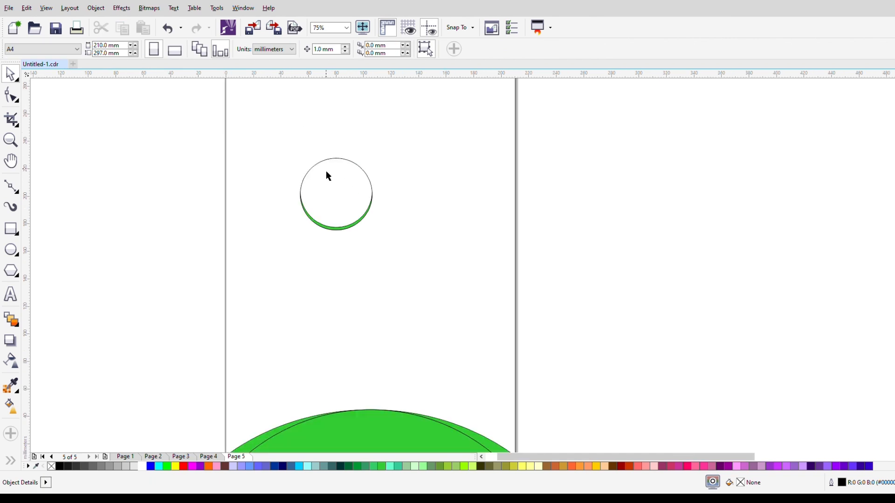
pyautogui.scroll(1, 325, 171)
pyautogui.scroll(-1, 252, 191)
pyautogui.moveTo(180, 163); pyautogui.dragTo(355, 258)
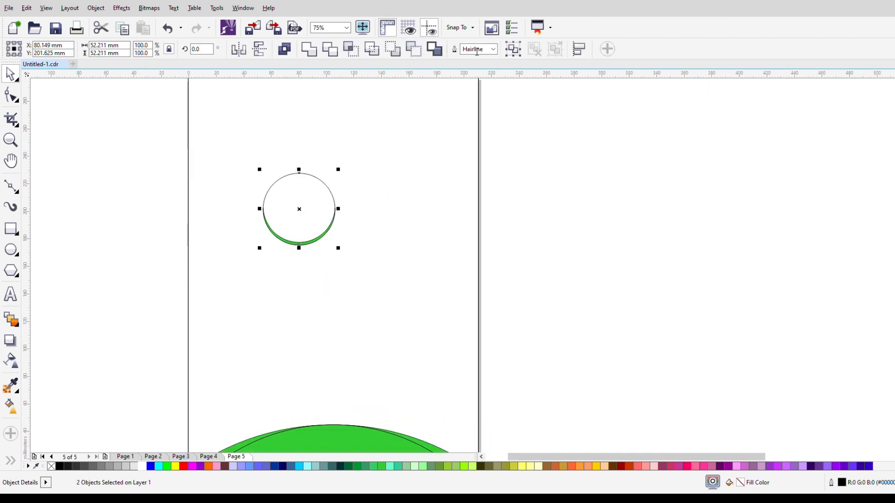
pyautogui.click(517, 49)
# - Centre the circle-and-crescent group horizontally on the page rectangle
pyautogui.scroll(-1, 294, 205)
pyautogui.keyDown('shift'); pyautogui.click(368, 199); pyautogui.keyUp('shift')
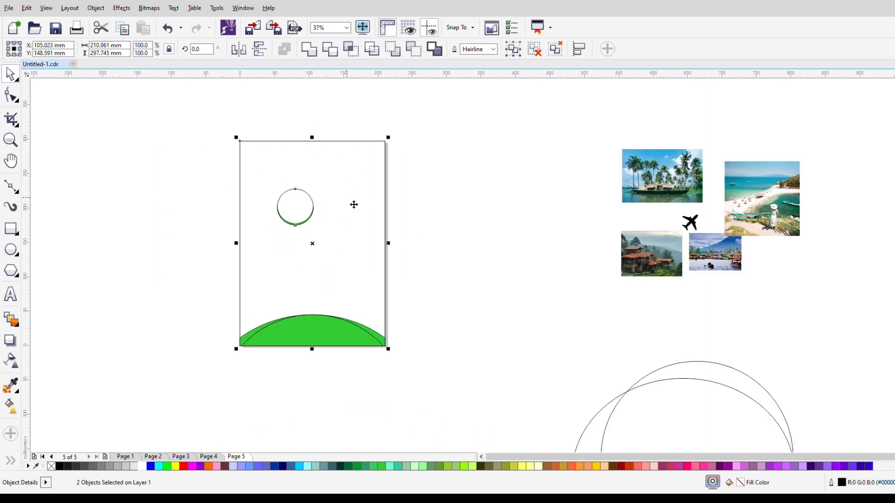
pyautogui.scroll(1, 254, 152)
pyautogui.scroll(-1, 342, 229)
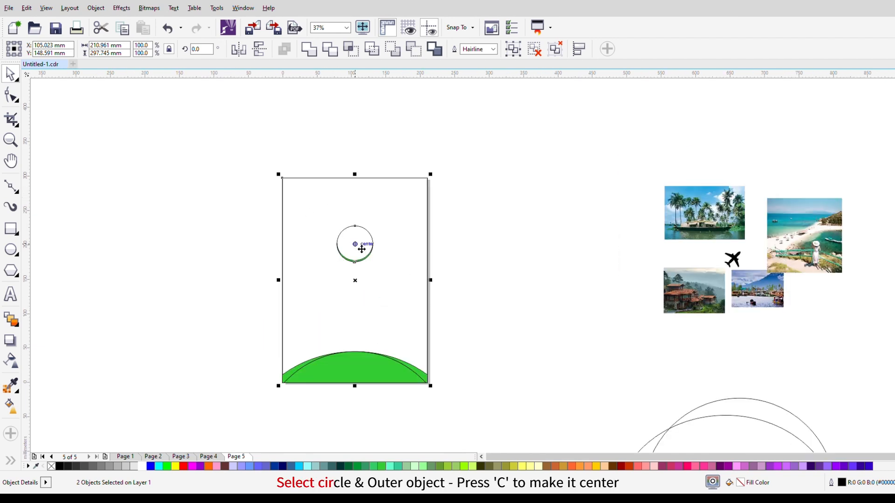
pyautogui.press('Down')
pyautogui.click(535, 250)
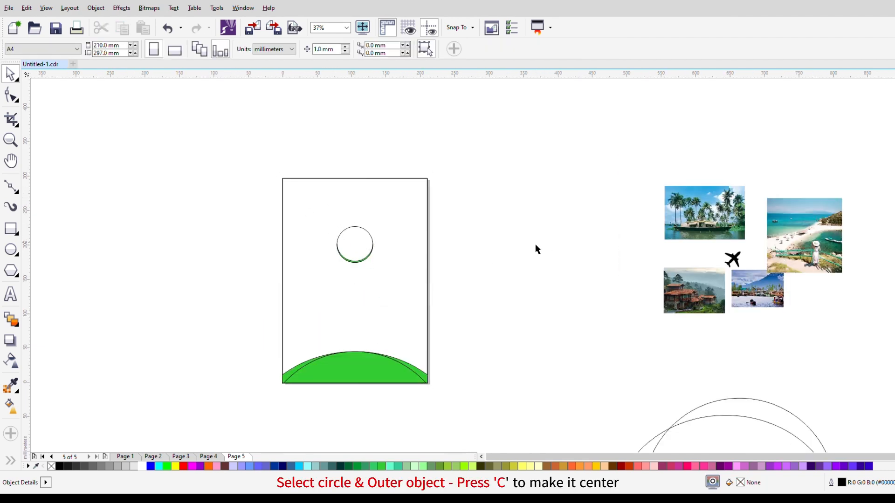
# - Move the circle-and-crescent group down the page until its centre is at Y 185.625 mm
pyautogui.click(362, 256)
pyautogui.moveTo(230, 199); pyautogui.dragTo(410, 278)
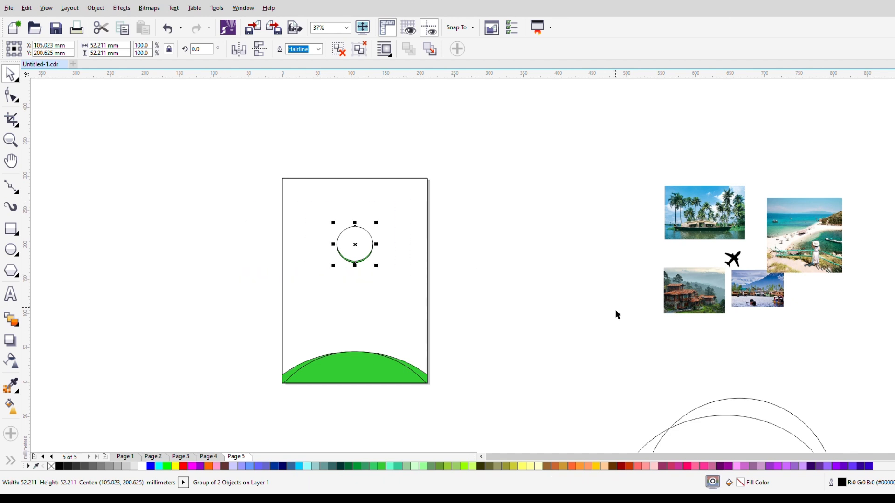
pyautogui.press('Down')
pyautogui.press('Down')
pyautogui.press('Down')
pyautogui.press('Down')
pyautogui.press('Down')
pyautogui.press('Down')
pyautogui.press('Down')
pyautogui.press('Down')
pyautogui.press('Down')
pyautogui.press('Down')
pyautogui.press('Down')
pyautogui.press('Down')
pyautogui.press('Down')
pyautogui.press('Down')
pyautogui.press('Down')
pyautogui.press('Down')
pyautogui.press('Down')
pyautogui.press('Down')
pyautogui.press('Down')
pyautogui.press('Down')
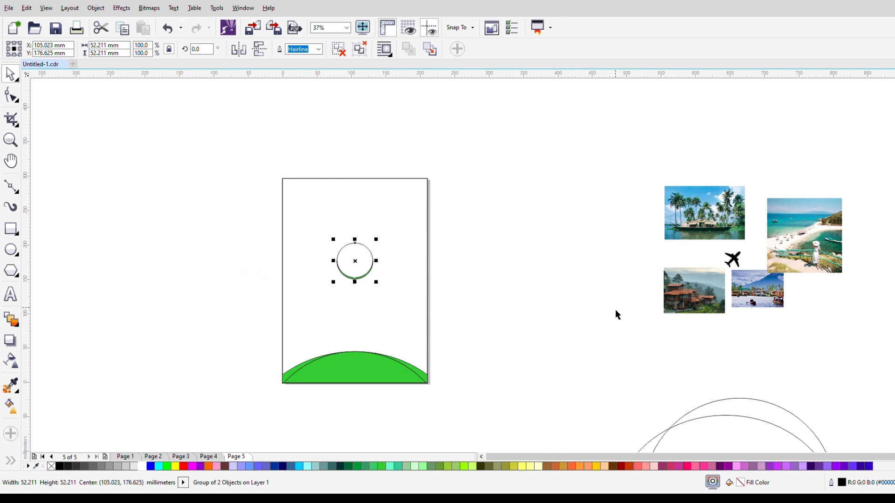
pyautogui.press('Up')
pyautogui.press('Up')
pyautogui.press('Up')
pyautogui.press('Up')
pyautogui.press('Up')
pyautogui.press('Up')
pyautogui.press('Up')
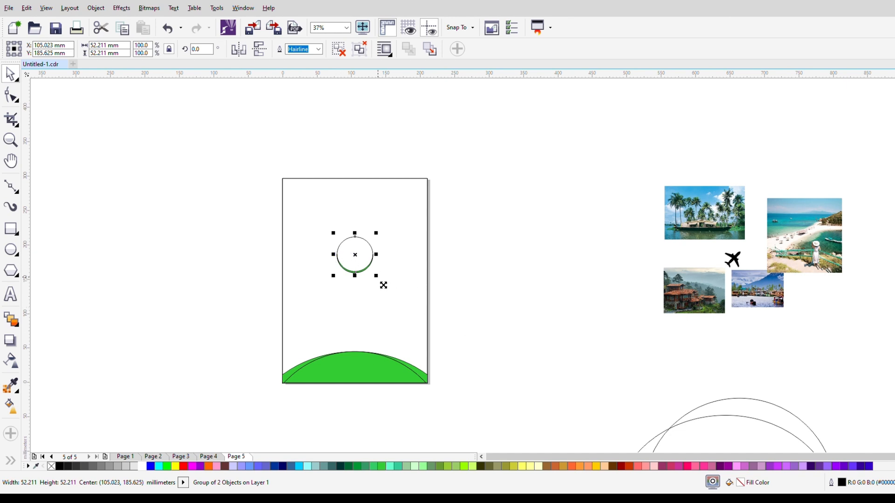
# - Scale the circle group to about 37 mm and place a mirrored copy to its right with a 4 mm gap
pyautogui.moveTo(381, 284); pyautogui.dragTo(400, 288)
pyautogui.scroll(1, 358, 246)
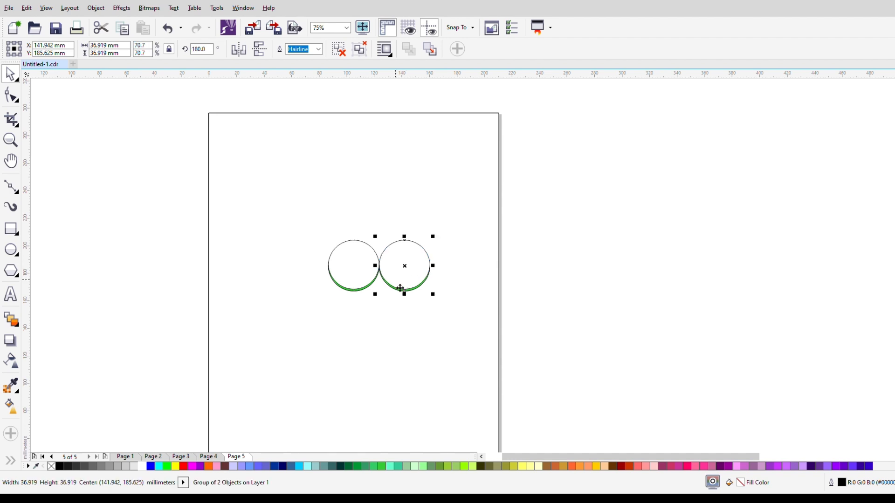
pyautogui.press('Right')
pyautogui.press('Right')
pyautogui.press('Right')
pyautogui.press('Right')
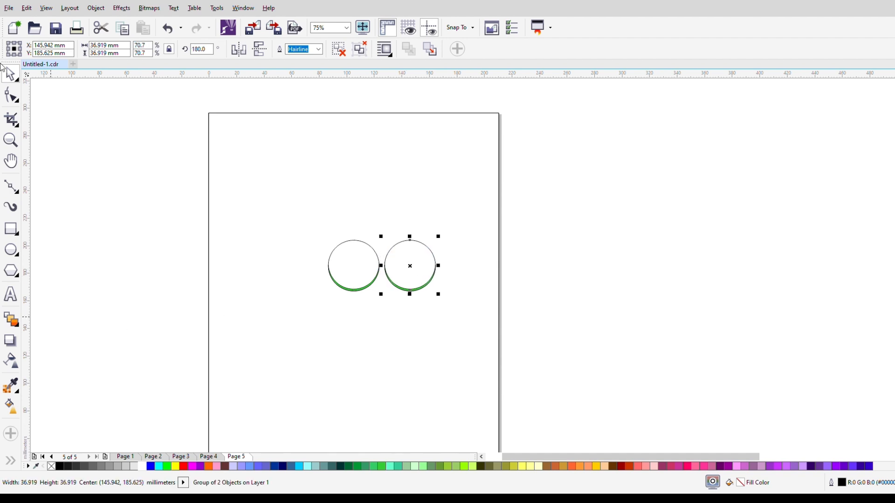
# - Raise the right-hand circle group 6 mm above the middle one
pyautogui.press('Up')
pyautogui.press('Up')
pyautogui.press('Up')
pyautogui.press('Up')
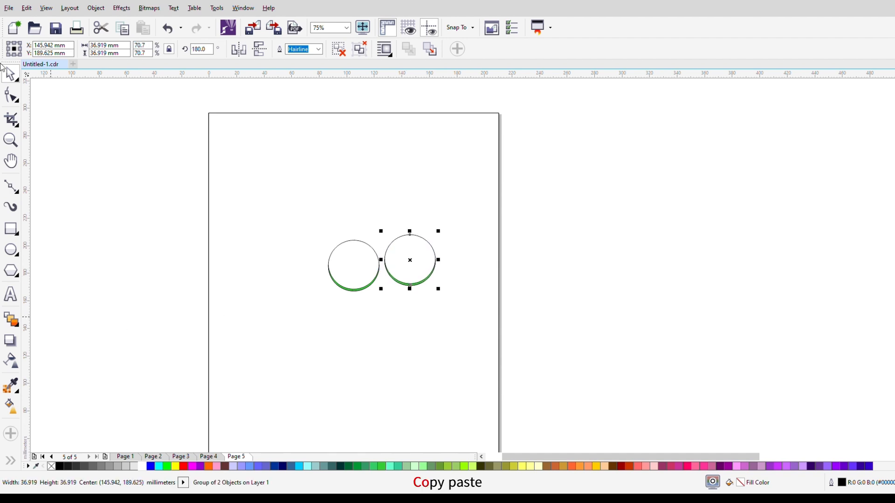
pyautogui.press('Up')
pyautogui.press('Up')
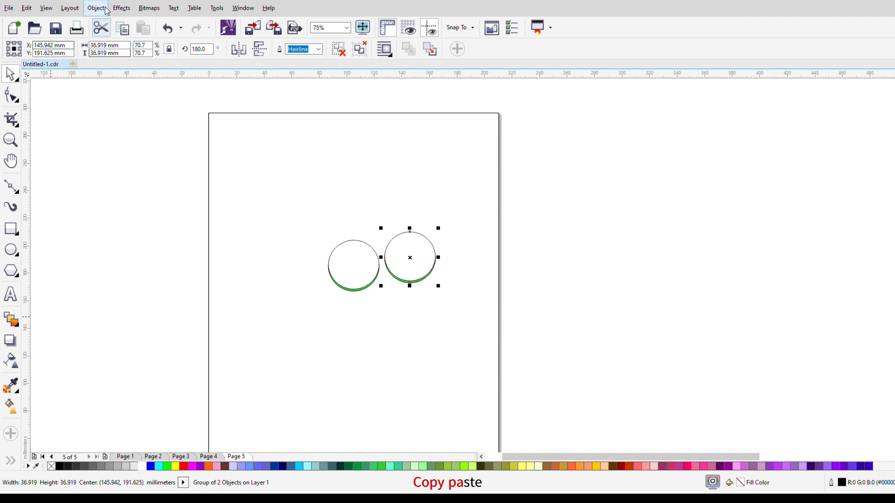
# - Mirror a copy of the middle circle group to its left, leaving a 4 mm gap
pyautogui.click(363, 278)
pyautogui.moveTo(381, 265); pyautogui.dragTo(314, 267)
pyautogui.rightClick(314, 267)
pyautogui.press('Left')
pyautogui.press('Left')
pyautogui.press('Left')
pyautogui.press('Left')
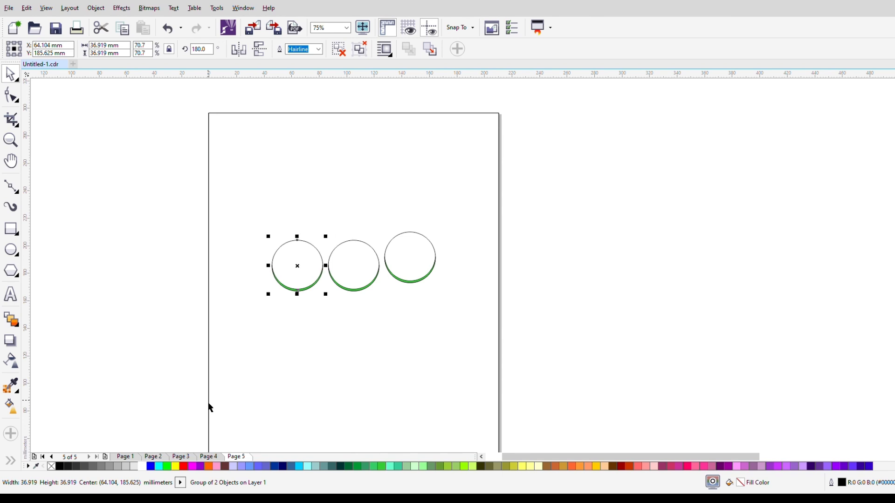
# - Raise the left-hand circle group 6 mm to match the height of the right-hand one
pyautogui.press('Up')
pyautogui.press('Up')
pyautogui.press('Up')
pyautogui.press('Up')
pyautogui.press('Up')
pyautogui.press('Up')
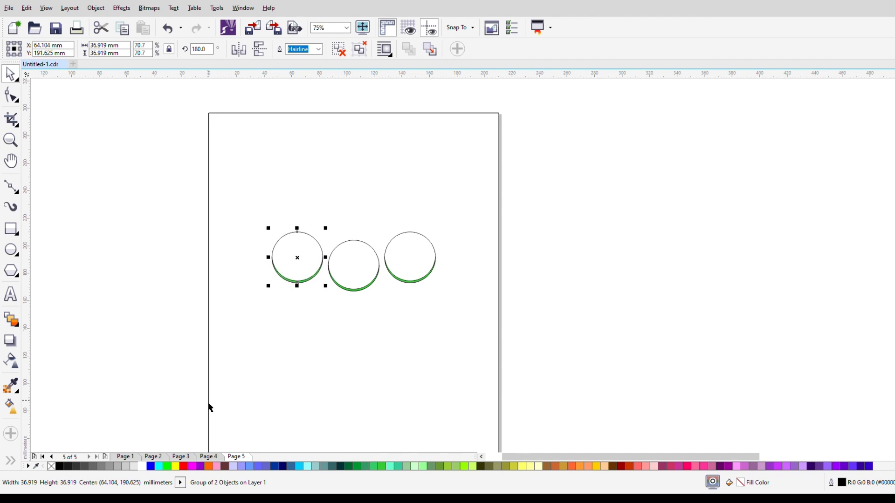
# - Raise the left and right circle groups together by another 5 mm
pyautogui.keyDown('shift'); pyautogui.click(413, 280); pyautogui.keyUp('shift')
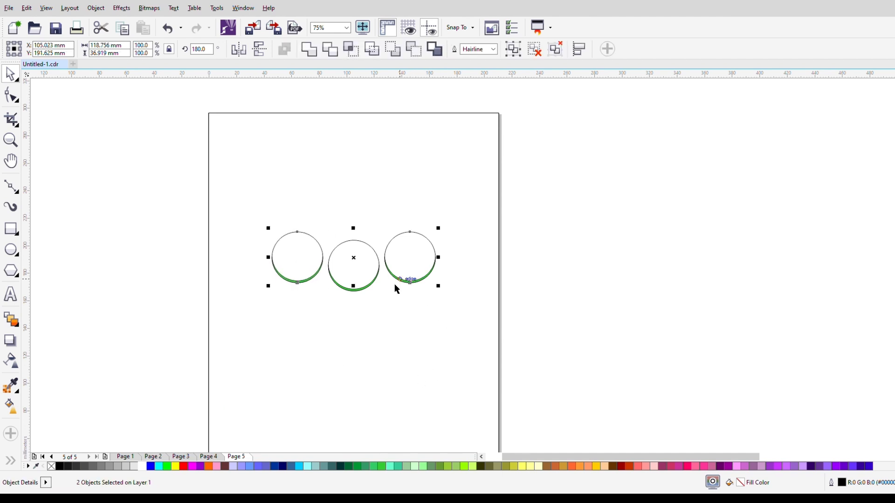
pyautogui.press('Up')
pyautogui.press('Up')
pyautogui.press('Up')
pyautogui.press('Up')
pyautogui.press('Up')
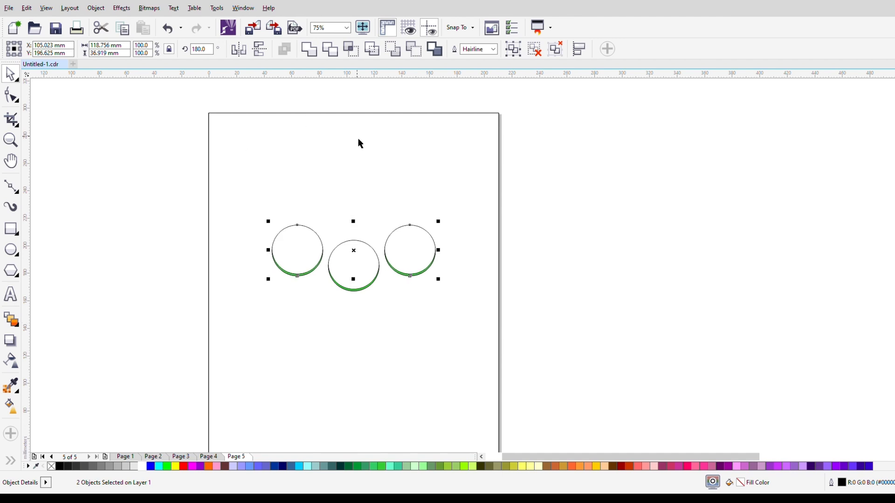
pyautogui.click(121, 179)
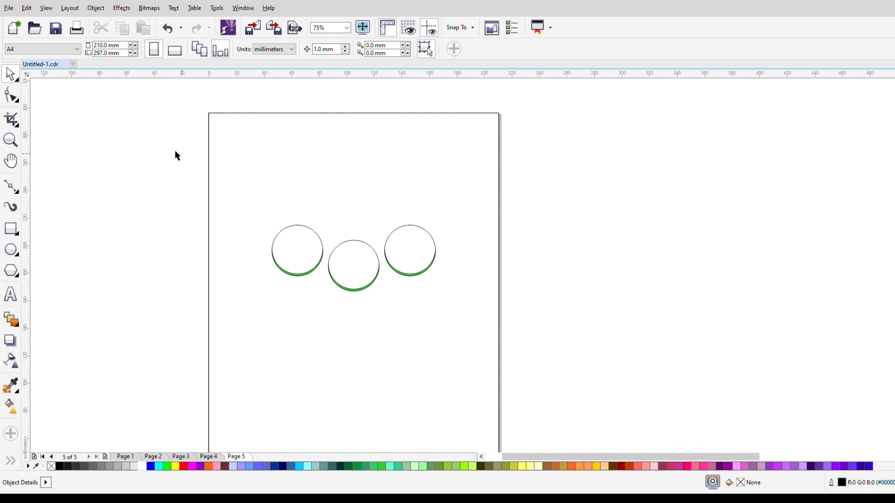
# - Move the large 279 mm circle over the page's upper part and centre it horizontally, its lower arc crossing the three small circles
pyautogui.scroll(-2, 250, 264)
pyautogui.scroll(2, 255, 228)
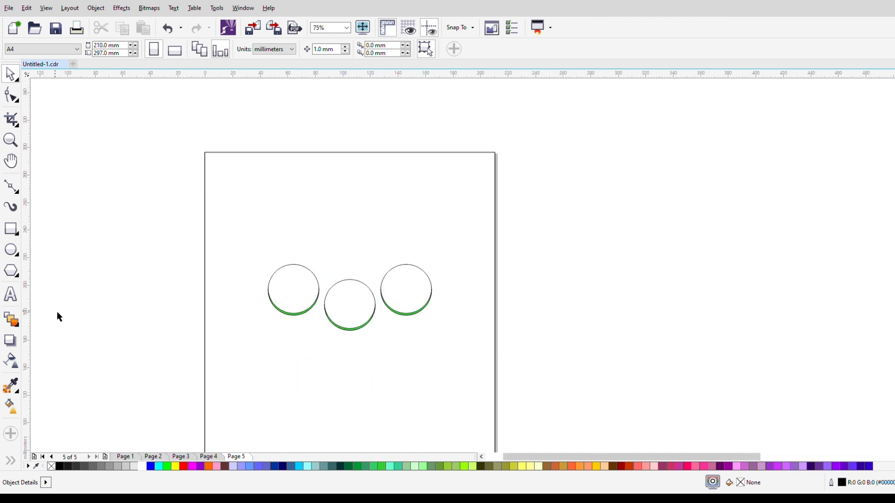
pyautogui.scroll(-2, 214, 251)
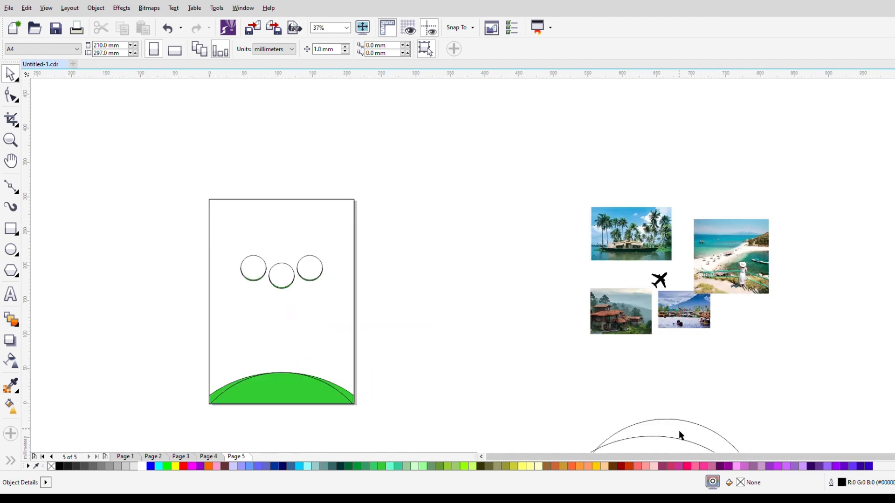
pyautogui.moveTo(679, 432); pyautogui.dragTo(513, 141)
pyautogui.scroll(2, 237, 173)
pyautogui.moveTo(651, 243); pyautogui.dragTo(290, 227)
pyautogui.moveTo(343, 247); pyautogui.dragTo(305, 227)
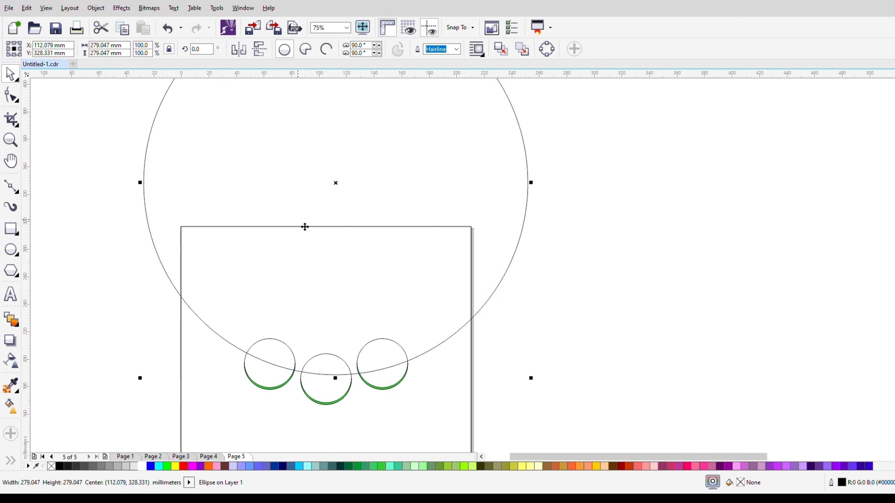
pyautogui.click(606, 260)
pyautogui.click(509, 279)
pyautogui.click(613, 335)
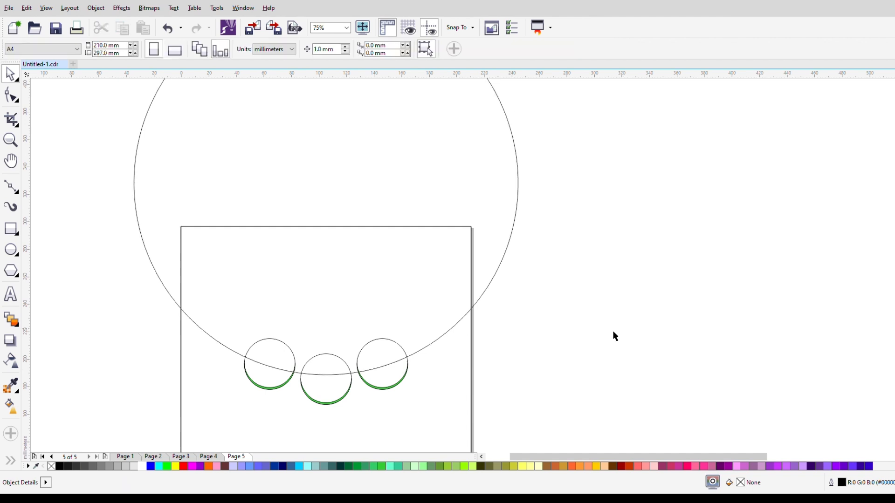
# - Add a copy of the large circle over it, stretched horizontally about its centre to about 323 mm wide
pyautogui.scroll(-3, 465, 326)
pyautogui.click(532, 401)
pyautogui.moveTo(533, 401); pyautogui.dragTo(358, 237)
pyautogui.scroll(3, 362, 244)
pyautogui.scroll(-2, 376, 266)
pyautogui.scroll(2, 372, 290)
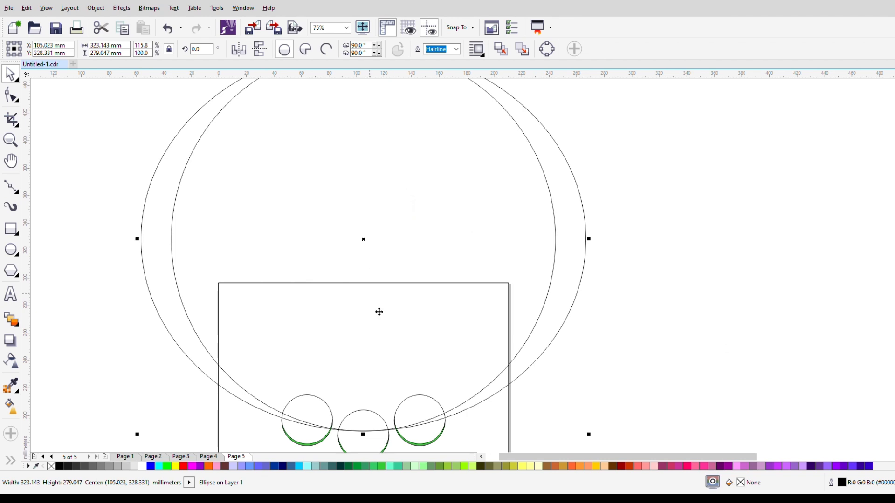
pyautogui.scroll(-2, 562, 270)
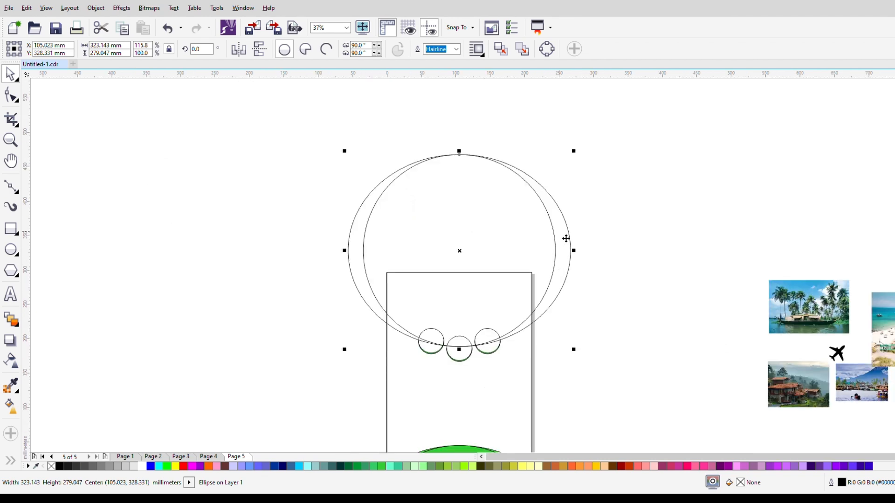
pyautogui.scroll(2, 560, 252)
pyautogui.keyDown('shift'); pyautogui.click(559, 254); pyautogui.keyUp('shift')
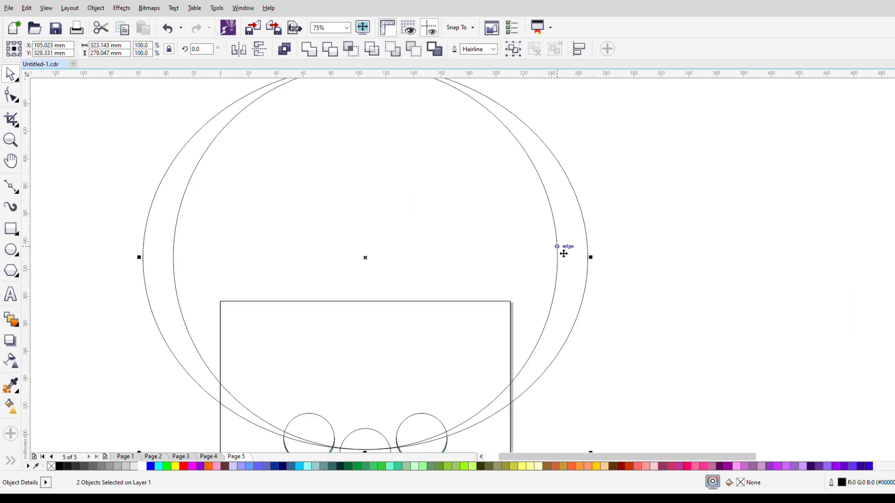
pyautogui.scroll(-2, 455, 254)
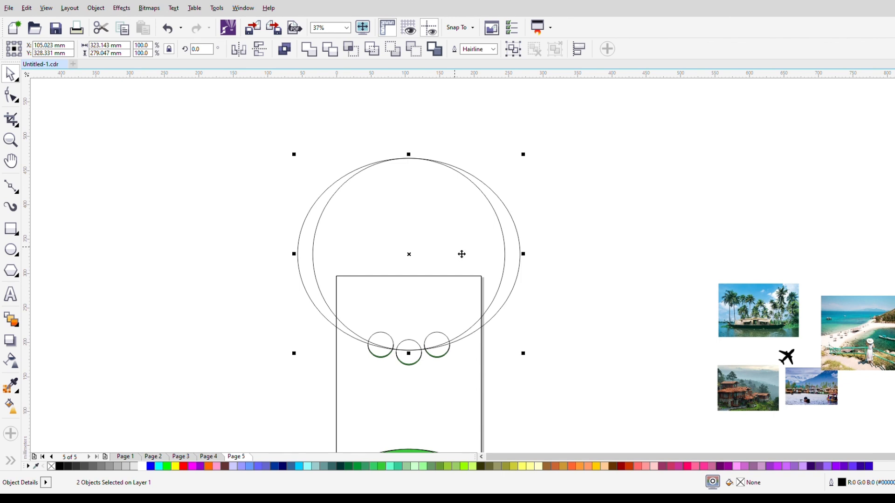
pyautogui.scroll(2, 423, 186)
pyautogui.scroll(-2, 417, 228)
pyautogui.scroll(2, 421, 351)
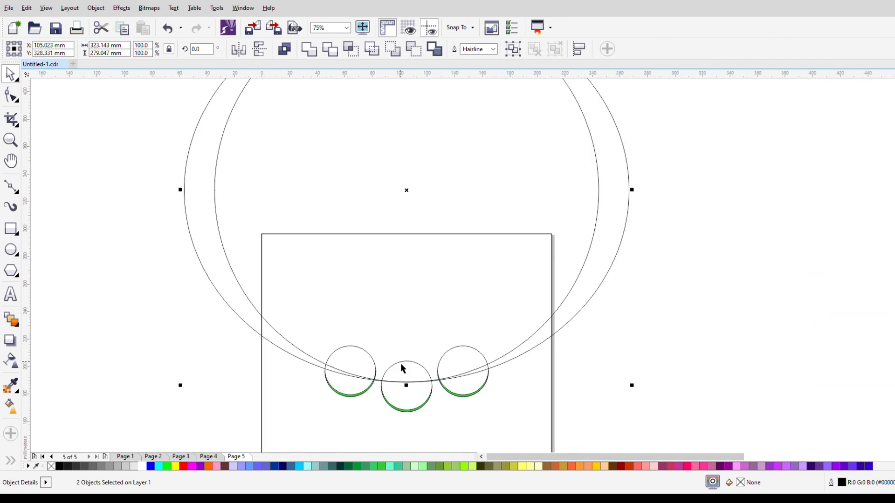
# - Spread the outer circle groups apart by nudging the left one 4 mm left and the right one 4 mm right
pyautogui.scroll(2, 393, 372)
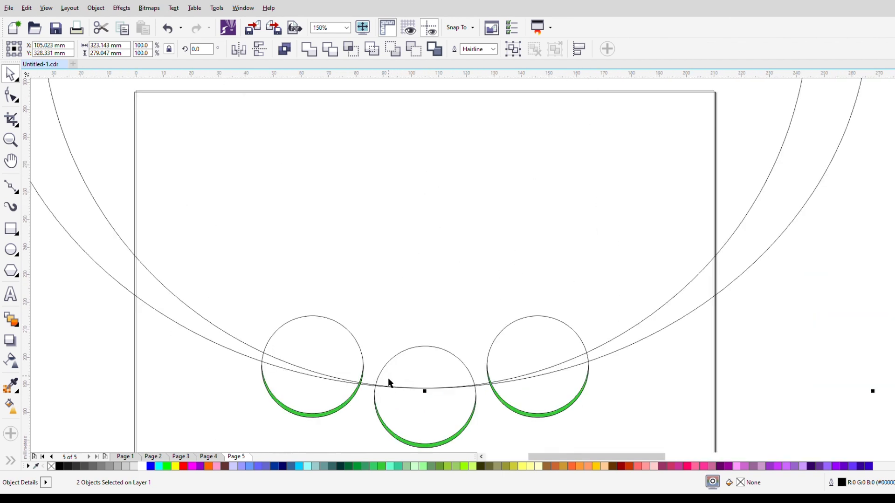
pyautogui.click(316, 360)
pyautogui.press('Left')
pyautogui.press('Left')
pyautogui.press('Left')
pyautogui.press('Left')
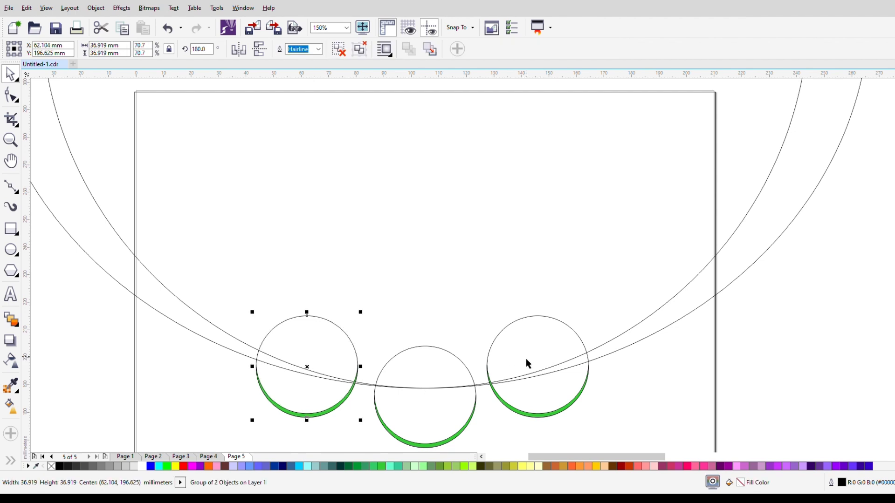
pyautogui.click(566, 366)
pyautogui.press('Right')
pyautogui.press('Right')
pyautogui.press('Right')
pyautogui.press('Right')
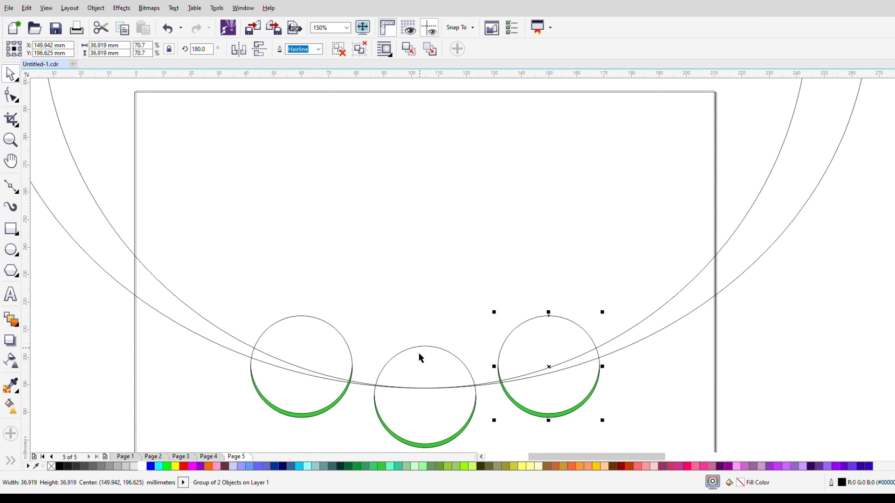
# - Enlarge the three circle groups together slightly about their common centre
pyautogui.scroll(-2, 420, 358)
pyautogui.moveTo(189, 281); pyautogui.dragTo(585, 429)
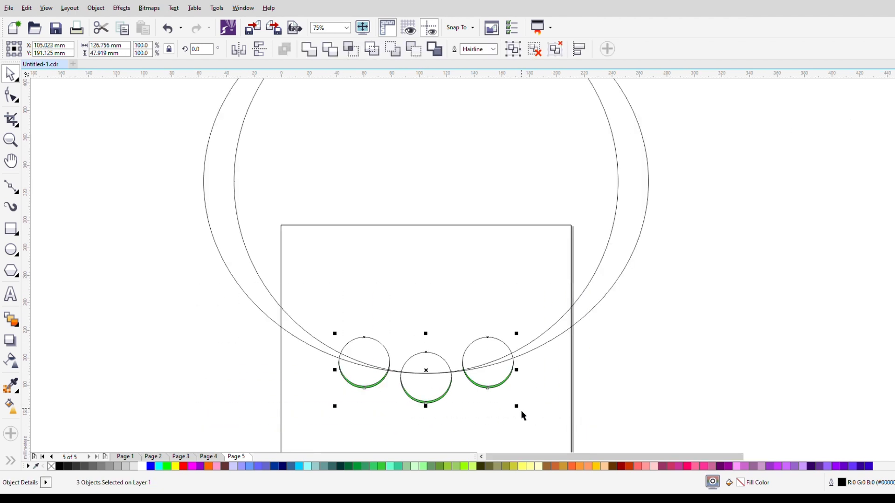
pyautogui.moveTo(523, 417); pyautogui.dragTo(536, 426)
pyautogui.click(527, 360)
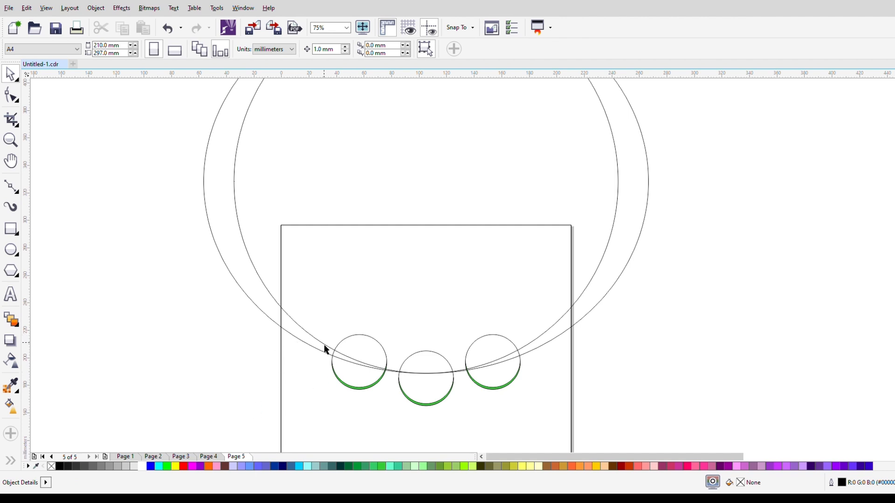
# - Stretch the outer large ellipse wider about its centre to thicken the bands between the two curves at the page edges
pyautogui.click(315, 356)
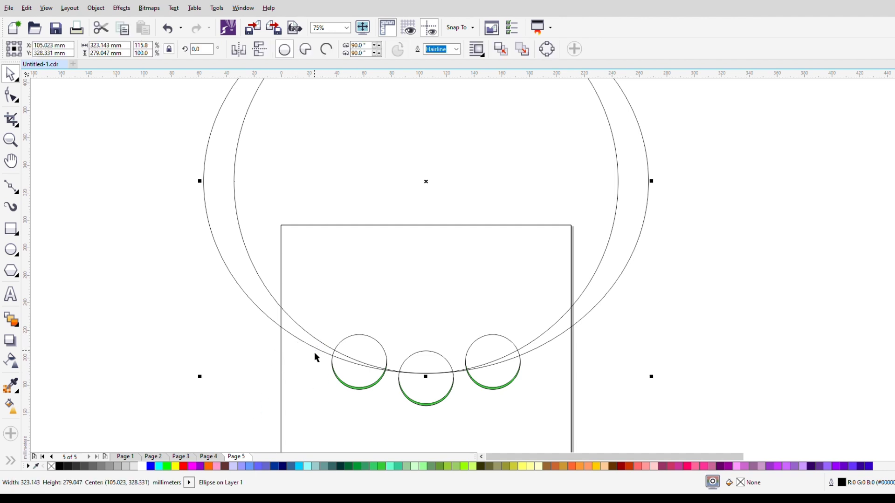
pyautogui.click(366, 315)
pyautogui.scroll(-2, 423, 260)
pyautogui.click(618, 254)
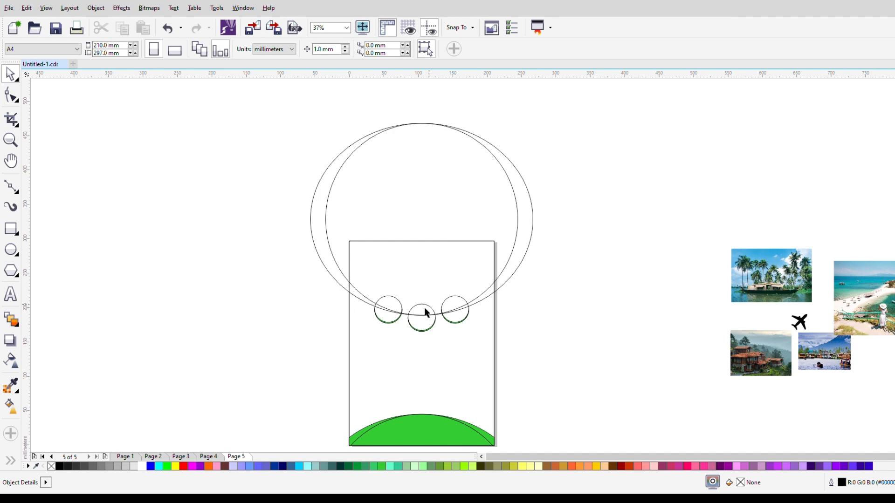
pyautogui.scroll(2, 354, 296)
pyautogui.click(362, 303)
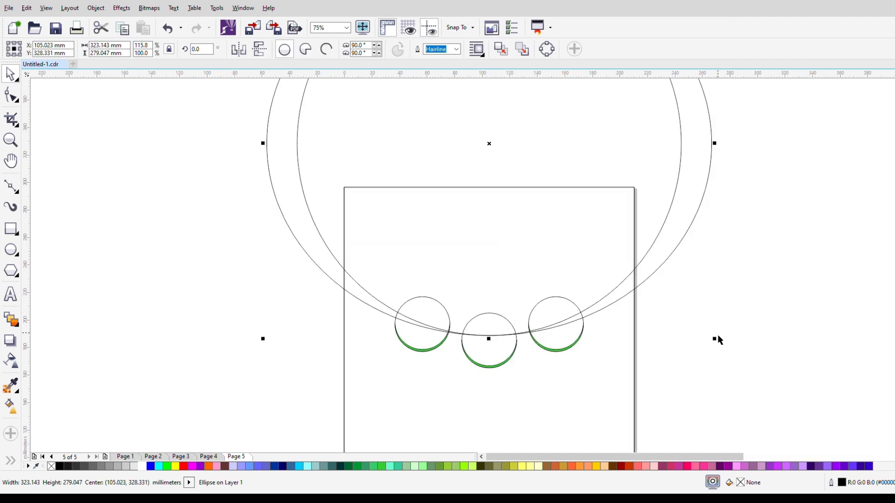
pyautogui.moveTo(715, 143); pyautogui.dragTo(736, 149)
pyautogui.click(756, 254)
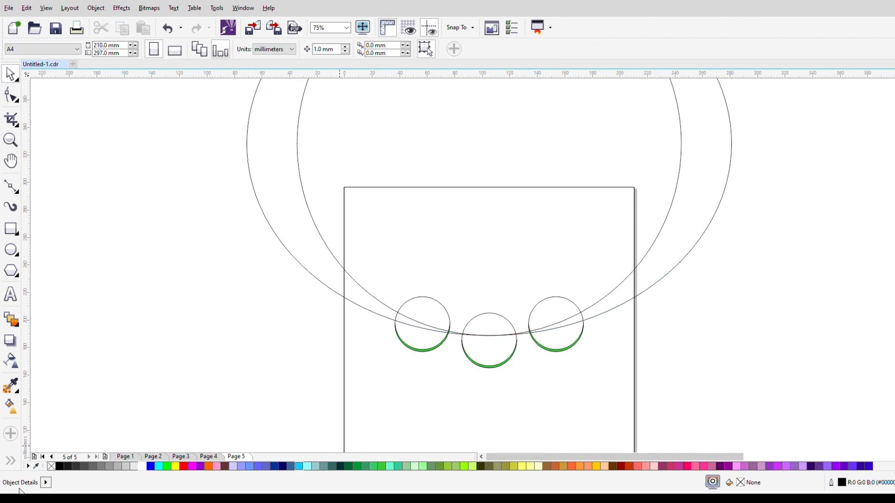
# - Use Smart Fill to create green shapes between the two large curves, from each page edge to the nearest small circle
pyautogui.click(10, 459)
pyautogui.click(36, 456)
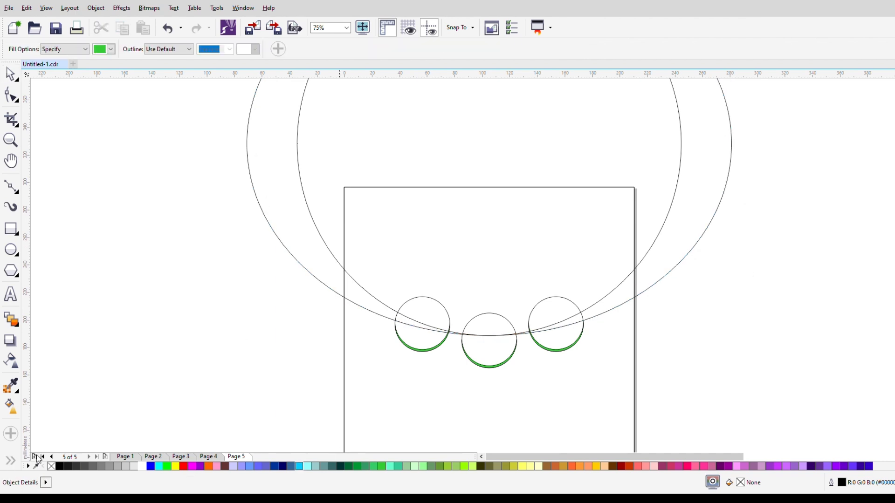
pyautogui.click(361, 300)
pyautogui.click(622, 301)
pyautogui.press('space')
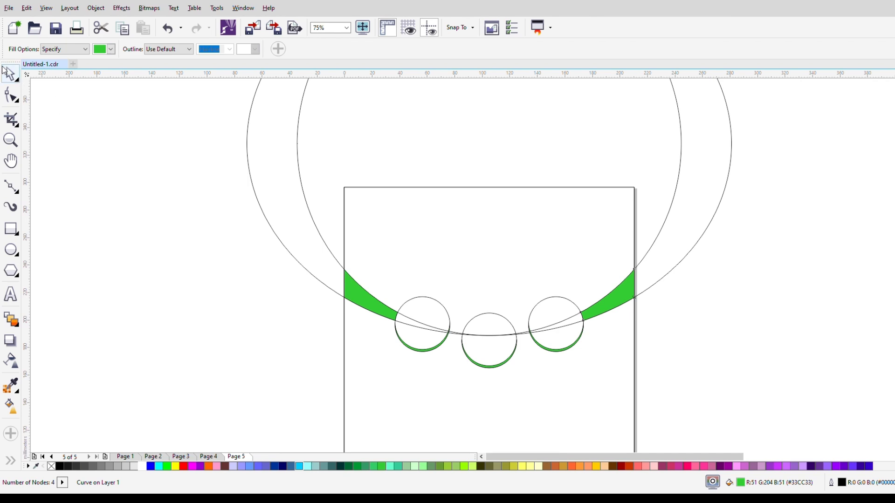
# - Delete the two large ellipse outlines surrounding the upper green bands
pyautogui.click(389, 188)
pyautogui.press('Delete')
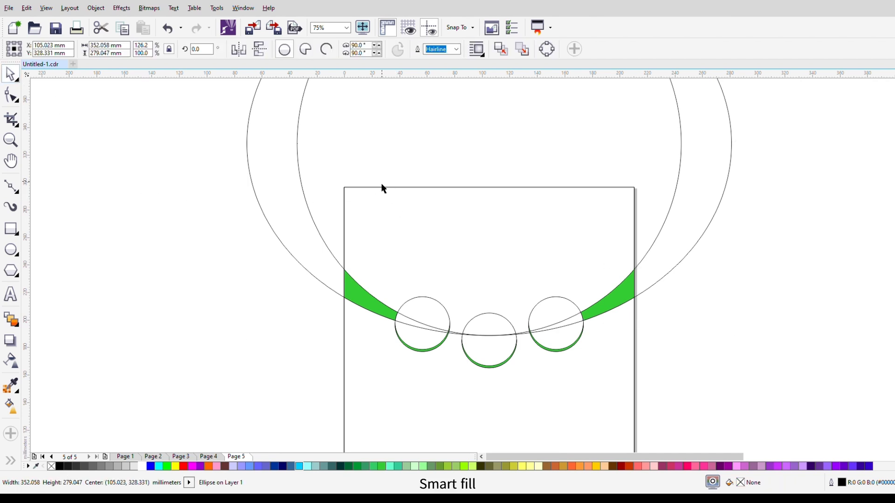
pyautogui.click(311, 192)
pyautogui.press('Delete')
pyautogui.scroll(-2, 351, 257)
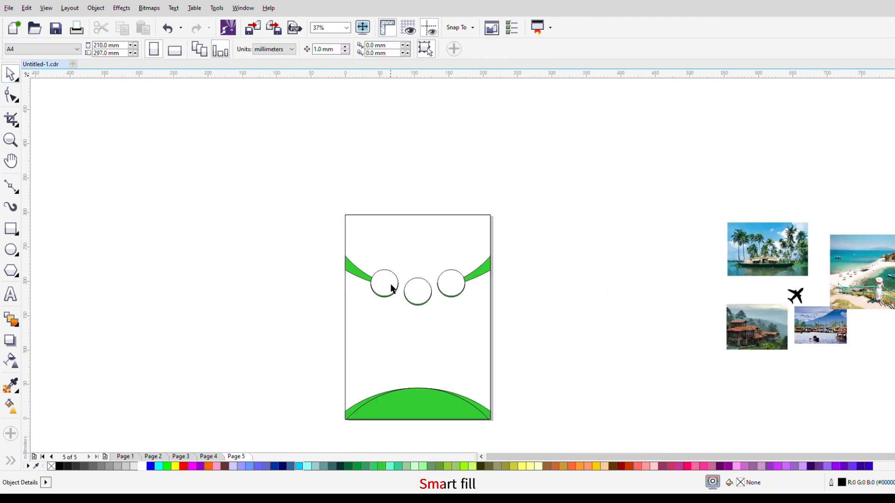
# - Draw a straight horizontal line about 211 mm long across the page through the three circles with the Freehand tool
pyautogui.click(16, 192)
pyautogui.click(53, 201)
pyautogui.scroll(1, 387, 294)
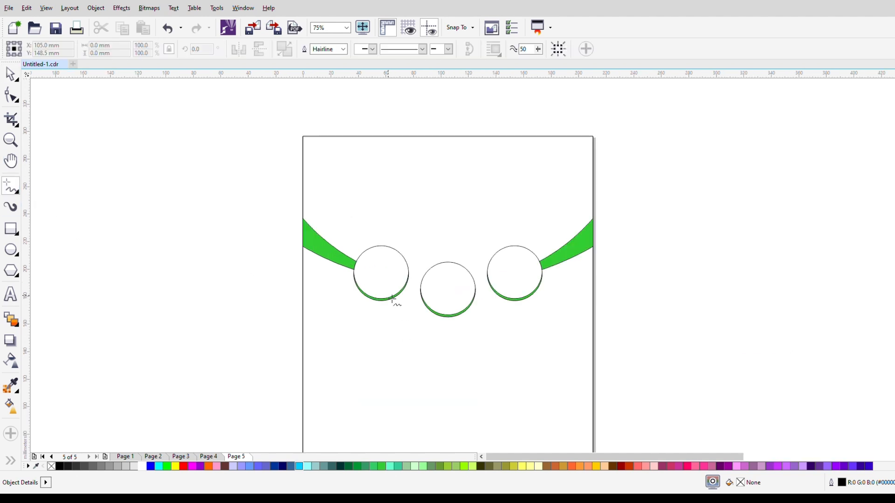
pyautogui.click(302, 281)
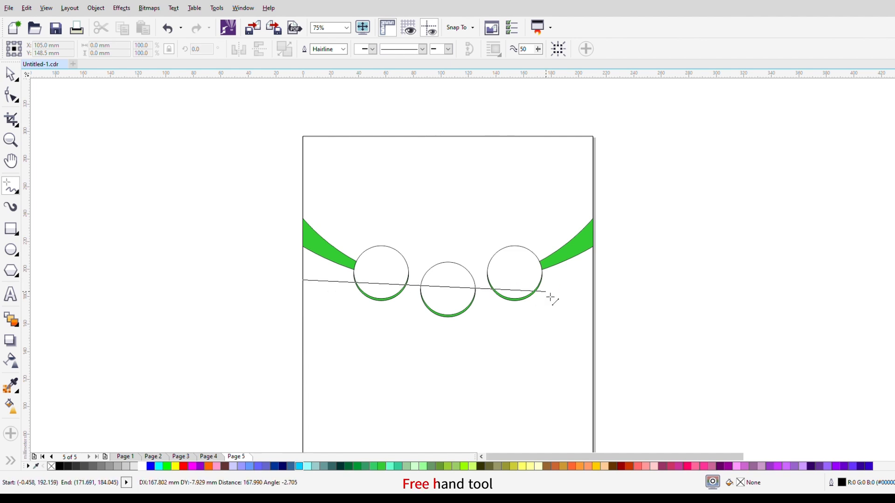
pyautogui.click(600, 294)
pyautogui.scroll(3, 602, 287)
pyautogui.scroll(-3, 604, 289)
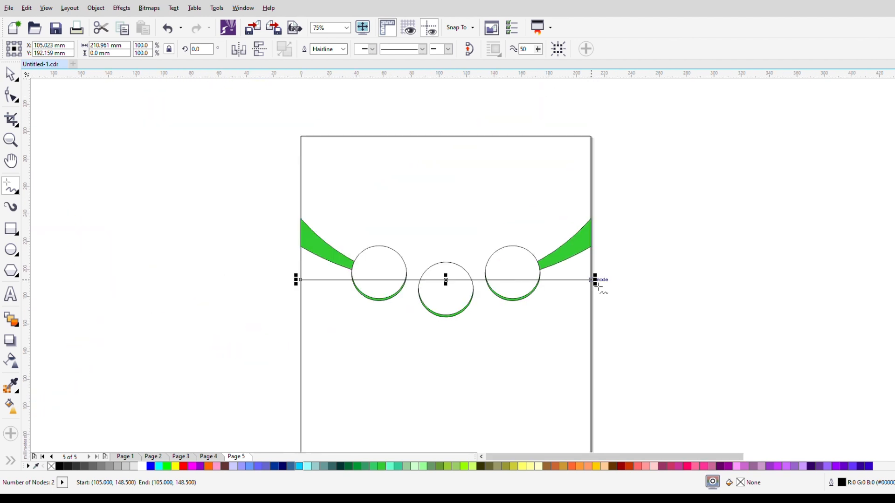
# - Convert the horizontal line to a curve and bow it slightly upward using the handles of both end nodes
pyautogui.click(9, 102)
pyautogui.click(459, 280)
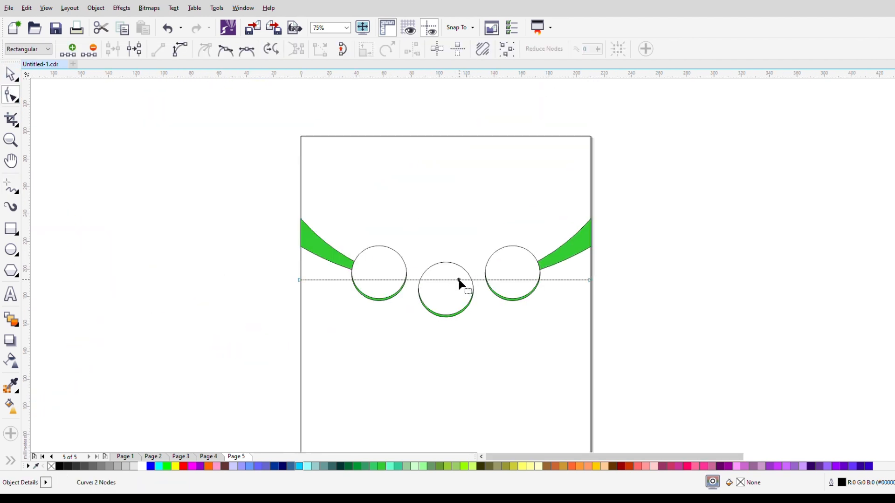
pyautogui.click(180, 49)
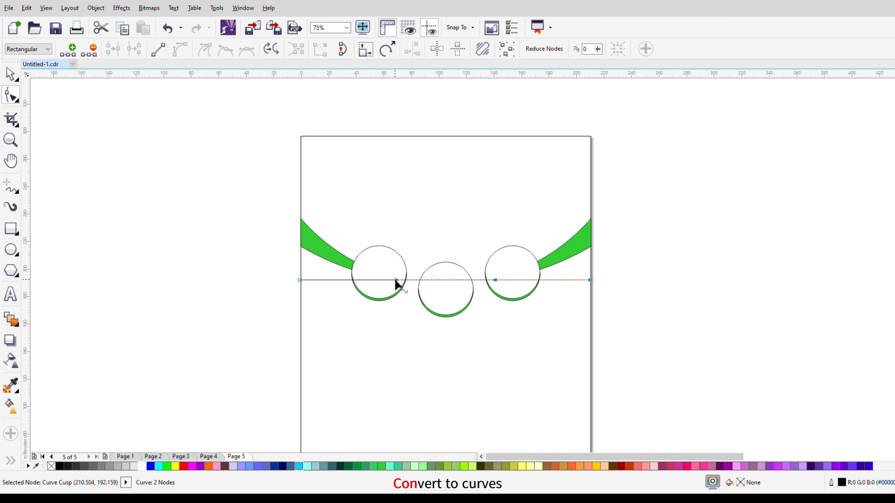
pyautogui.moveTo(397, 283); pyautogui.dragTo(367, 287)
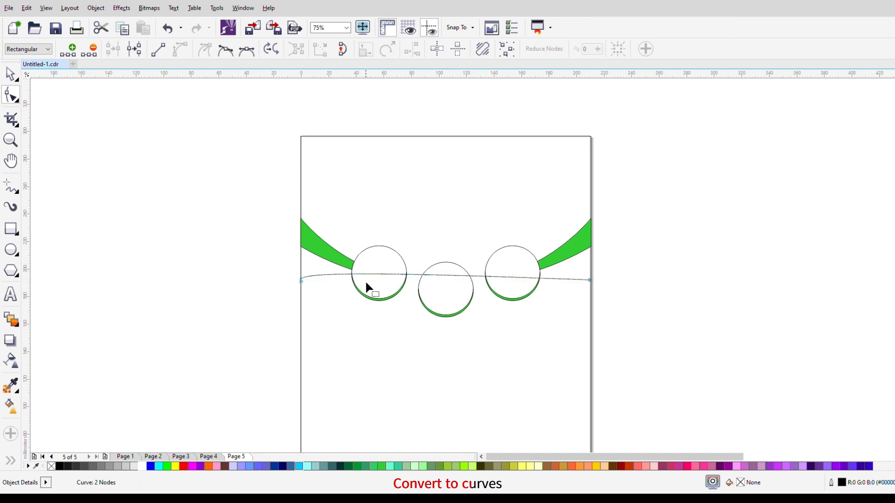
pyautogui.click(590, 281)
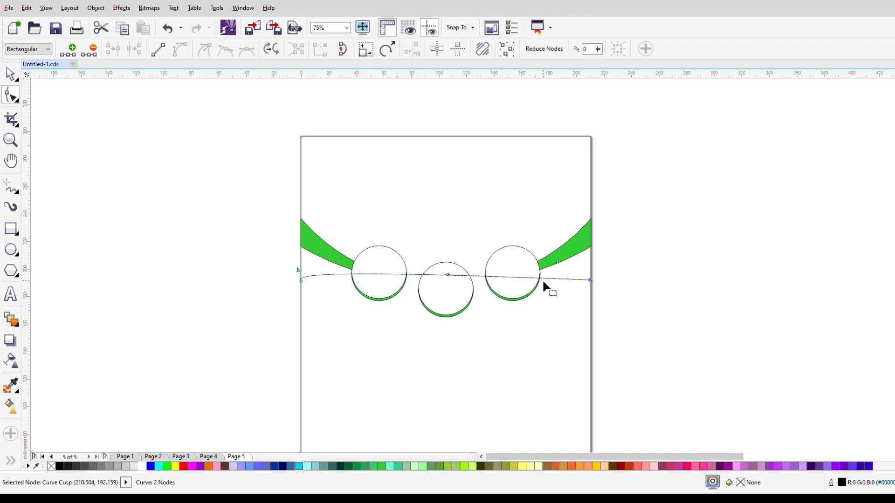
pyautogui.moveTo(447, 276); pyautogui.dragTo(553, 273)
# - Add a node near the middle of the bowed curve and move it down about 13 mm
pyautogui.click(457, 274)
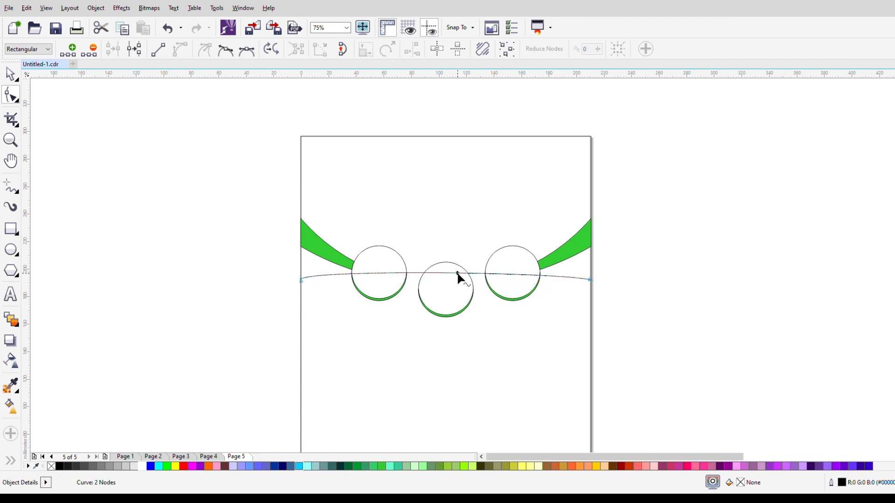
pyautogui.doubleClick(458, 274)
pyautogui.moveTo(457, 274); pyautogui.dragTo(457, 294)
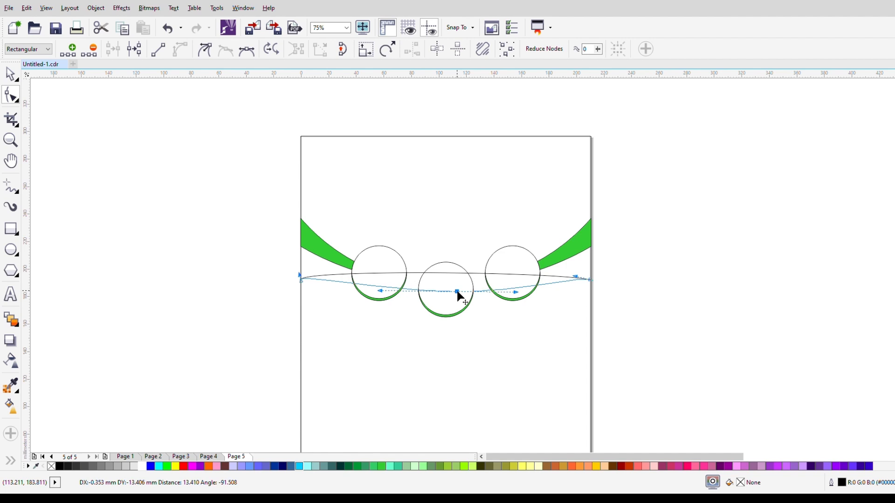
# - Adjust the node handles to shape the curve into a smooth wave rising near both page edges and dipping at the middle circle
pyautogui.moveTo(380, 292); pyautogui.dragTo(359, 270)
pyautogui.click(300, 280)
pyautogui.moveTo(300, 279); pyautogui.dragTo(338, 271)
pyautogui.click(590, 280)
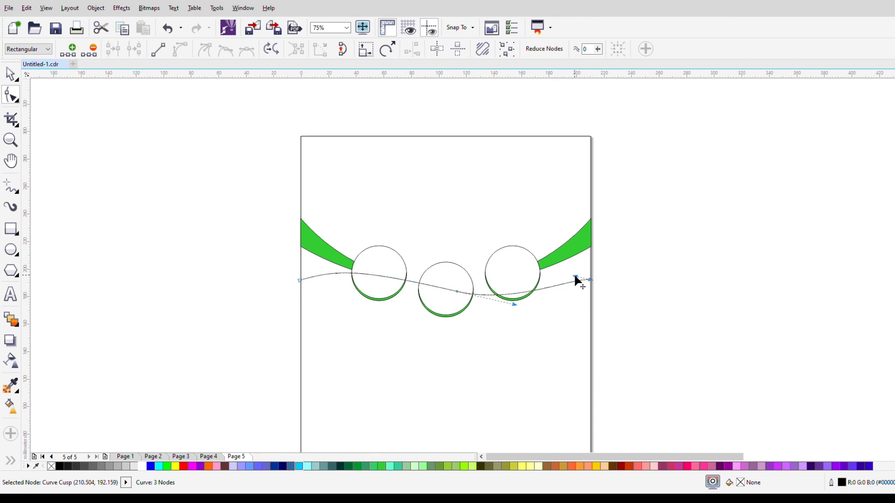
pyautogui.moveTo(577, 280); pyautogui.dragTo(564, 270)
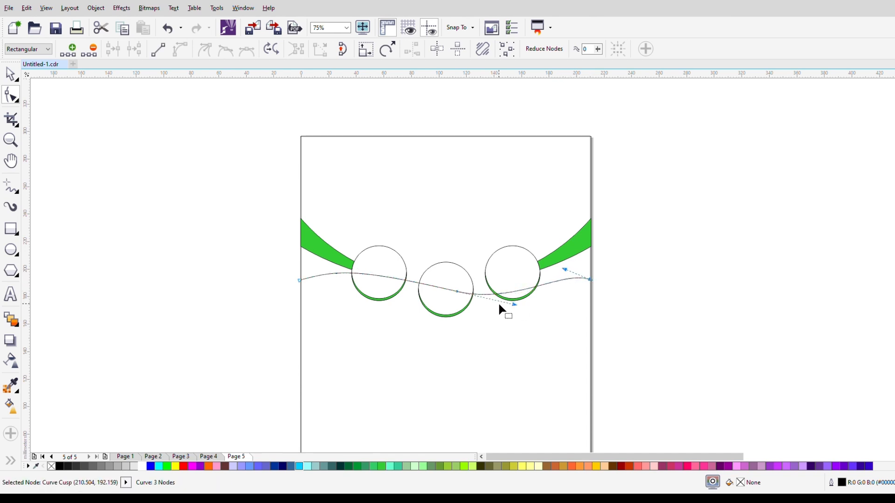
pyautogui.click(457, 292)
pyautogui.moveTo(516, 303); pyautogui.dragTo(479, 295)
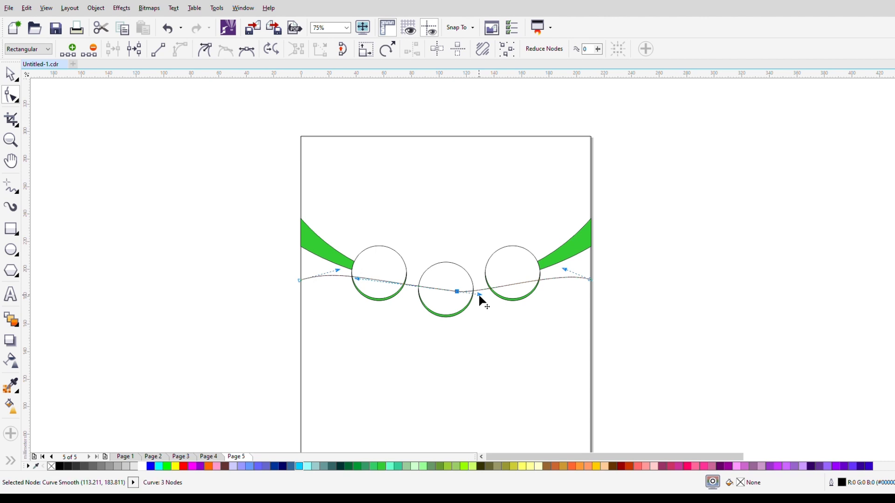
pyautogui.moveTo(361, 284); pyautogui.dragTo(487, 285)
pyautogui.moveTo(408, 306); pyautogui.dragTo(420, 296)
# - Use Smart Fill to create green shapes above the wavy line, between each page edge and the nearest outer circle
pyautogui.press('space')
pyautogui.scroll(-2, 132, 181)
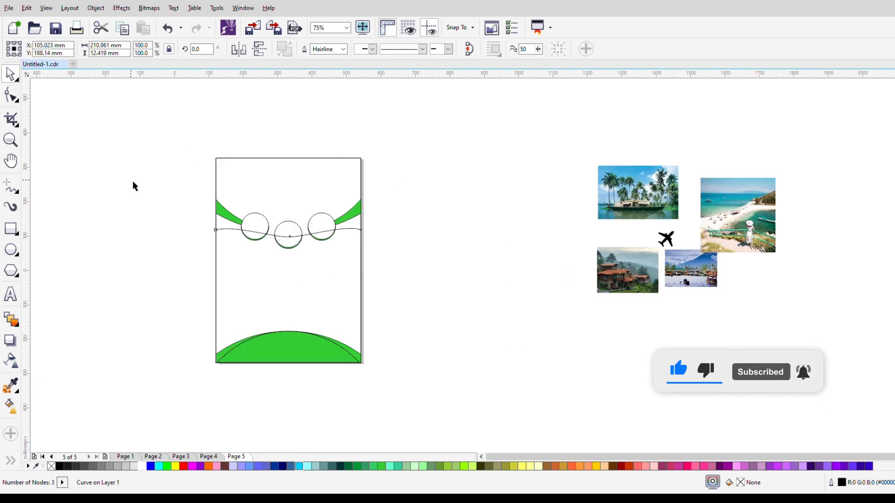
pyautogui.scroll(1, 122, 204)
pyautogui.scroll(1, 202, 211)
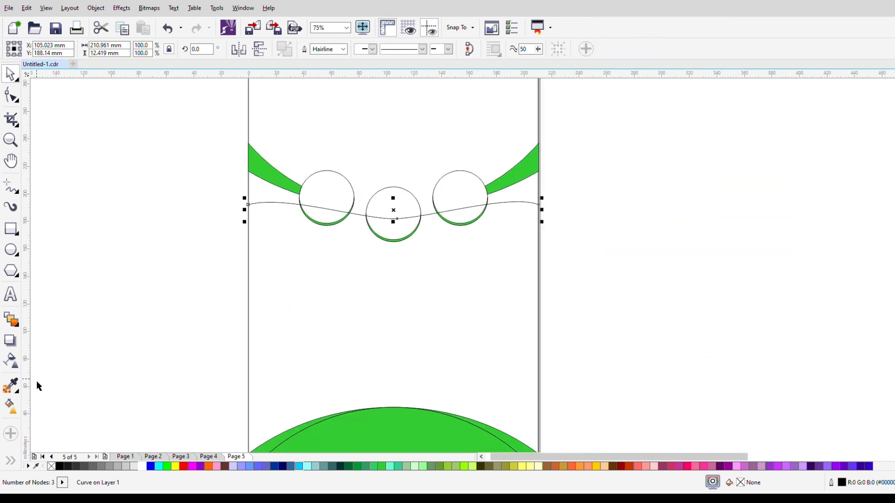
pyautogui.click(39, 461)
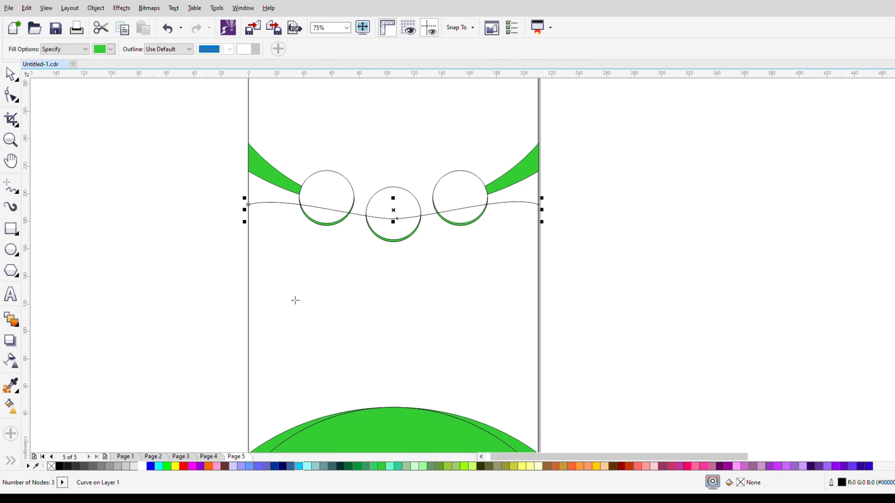
pyautogui.click(269, 200)
pyautogui.click(511, 201)
pyautogui.click(10, 74)
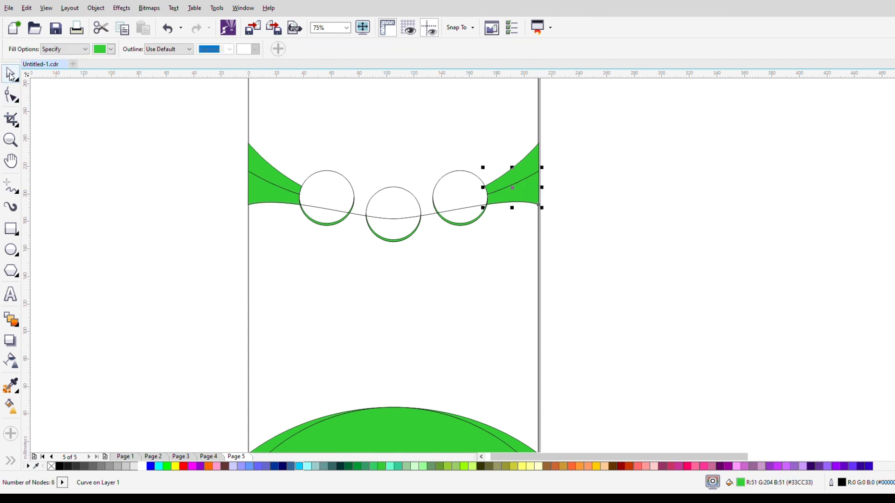
# - Draw a rectangle about 60 × 100 mm above the lower green dome and centre it horizontally on the dome
pyautogui.scroll(-2, 289, 304)
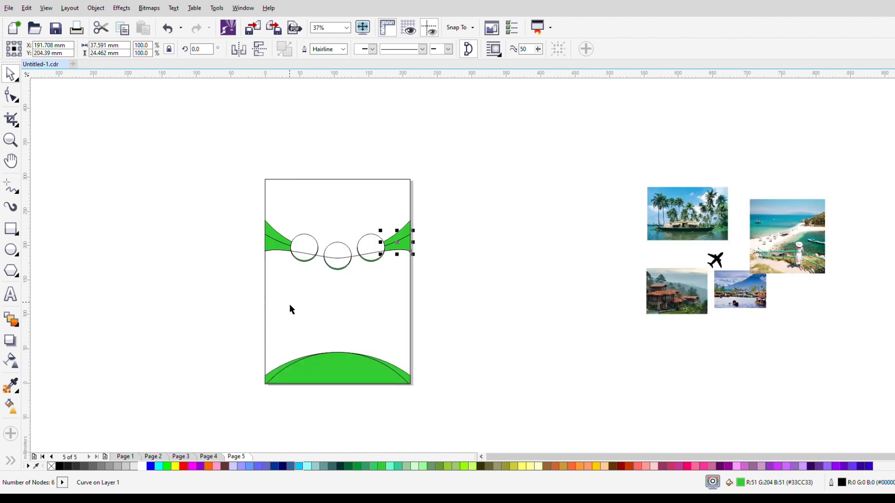
pyautogui.click(11, 230)
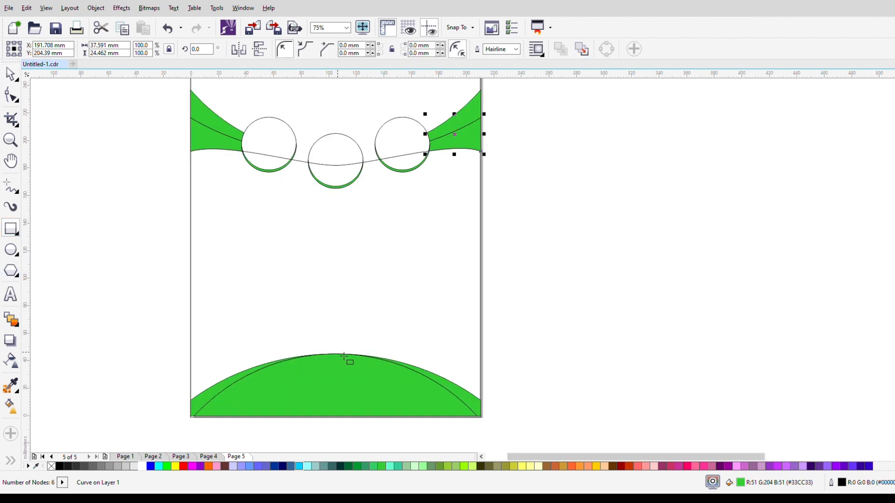
pyautogui.scroll(2, 326, 356)
pyautogui.moveTo(302, 217); pyautogui.dragTo(385, 357)
pyautogui.click(10, 74)
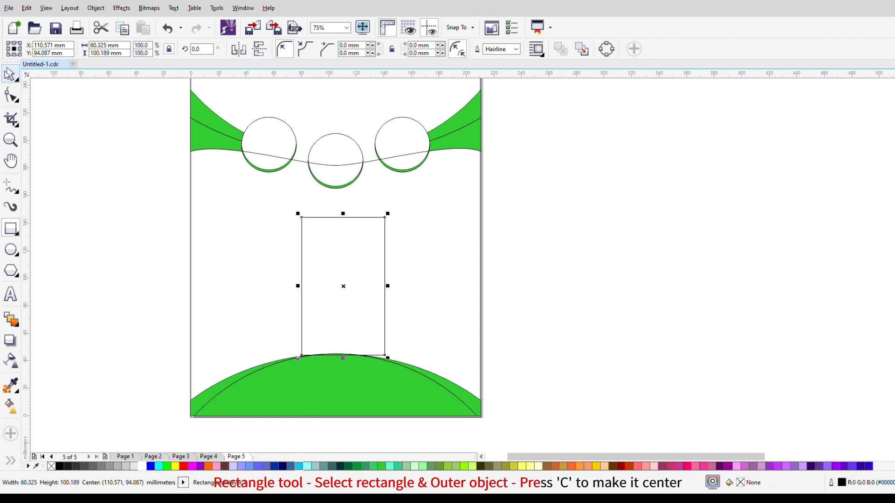
pyautogui.keyDown('shift'); pyautogui.click(348, 379); pyautogui.keyUp('shift')
pyautogui.press('c')
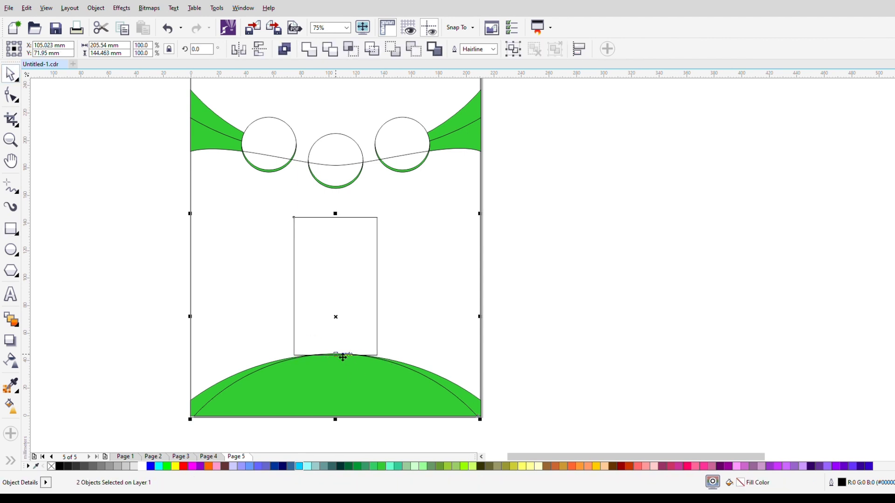
pyautogui.keyDown('shift'); pyautogui.click(345, 361); pyautogui.keyUp('shift')
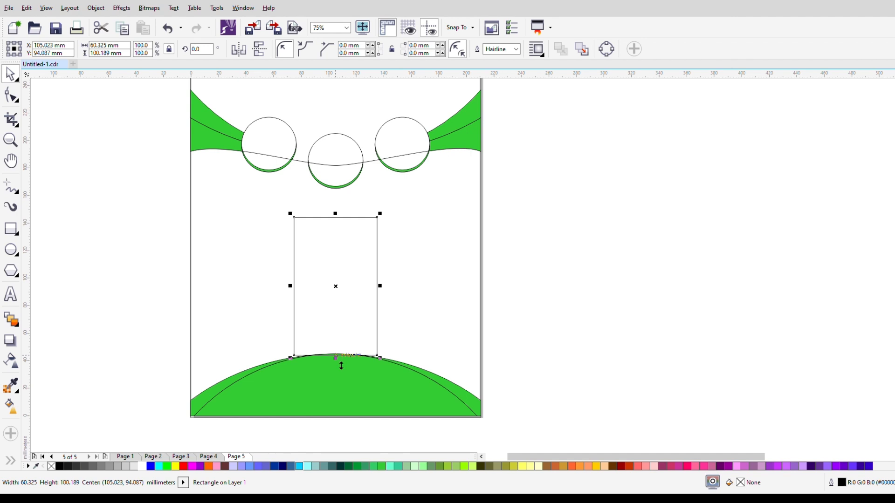
# - Adjust the rectangle's height to about 101 mm with its base overlapping the green dome, and send it to the back
pyautogui.moveTo(341, 366); pyautogui.dragTo(343, 375)
pyautogui.hotkey('shift', 'pagedown')
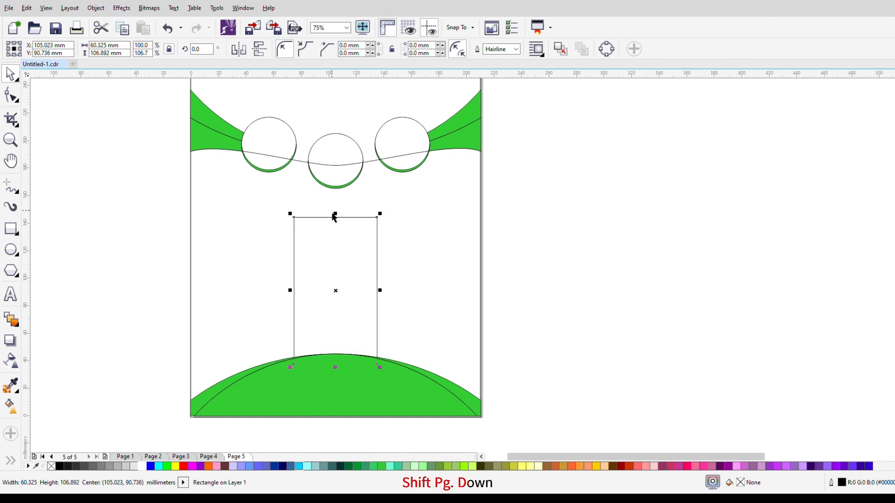
pyautogui.moveTo(337, 214)
pyautogui.mouseDown()
pyautogui.moveTo(344, 238)
pyautogui.moveTo(344, 227)
pyautogui.mouseUp()
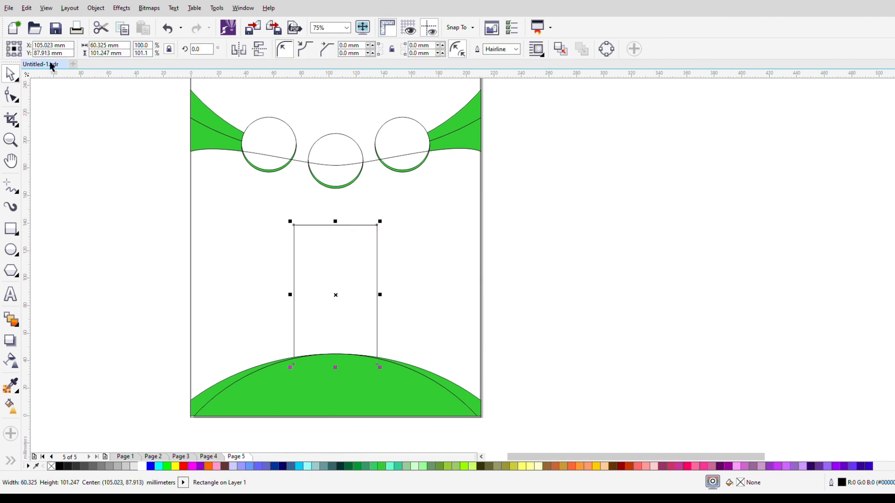
# - Convert the rectangle to curves and add a node at the midpoint of its top edge
pyautogui.scroll(2, 326, 219)
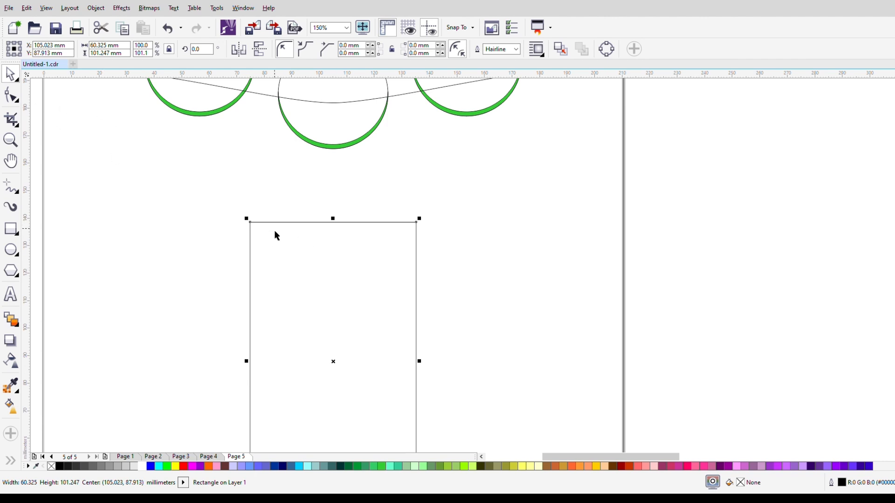
pyautogui.press('F10')
pyautogui.hotkey('ctrl', 'q')
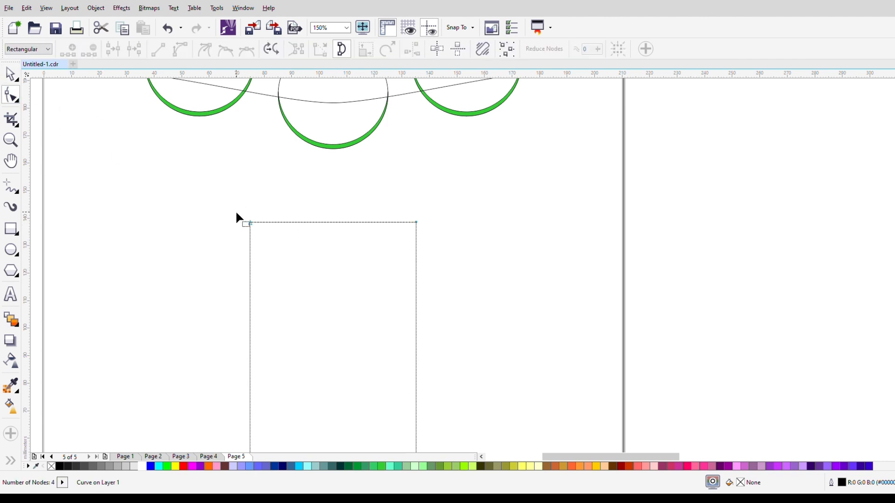
pyautogui.moveTo(235, 211); pyautogui.dragTo(269, 233)
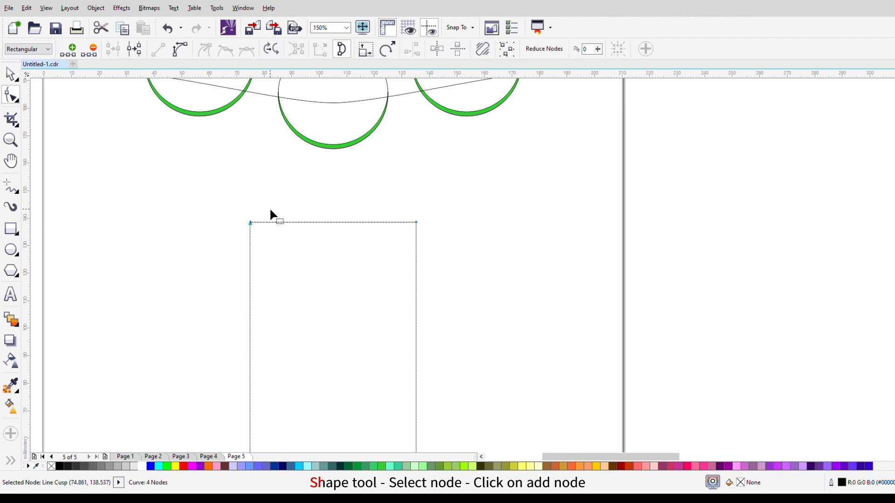
pyautogui.click(70, 49)
pyautogui.hotkey('ctrl', 'z')
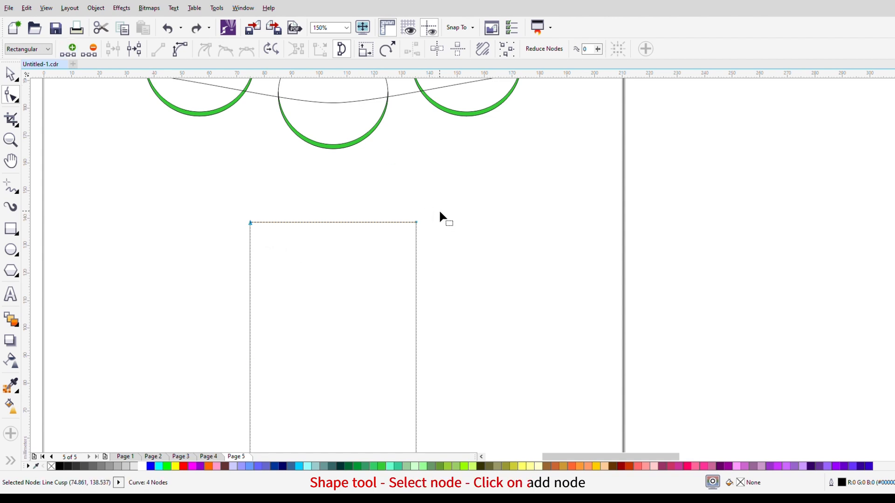
pyautogui.moveTo(439, 210); pyautogui.dragTo(386, 234)
pyautogui.click(70, 50)
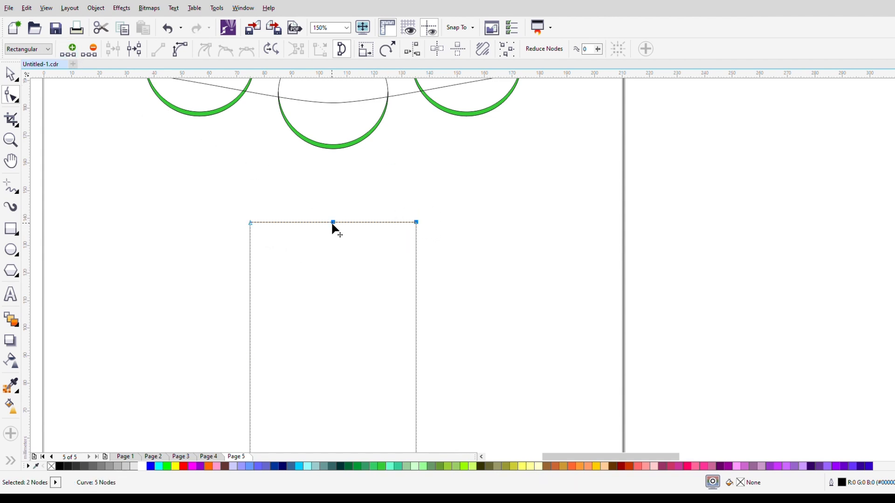
# - Delete the rectangle's two upper corner nodes to turn it into a triangle
pyautogui.click(250, 222)
pyautogui.press('Delete')
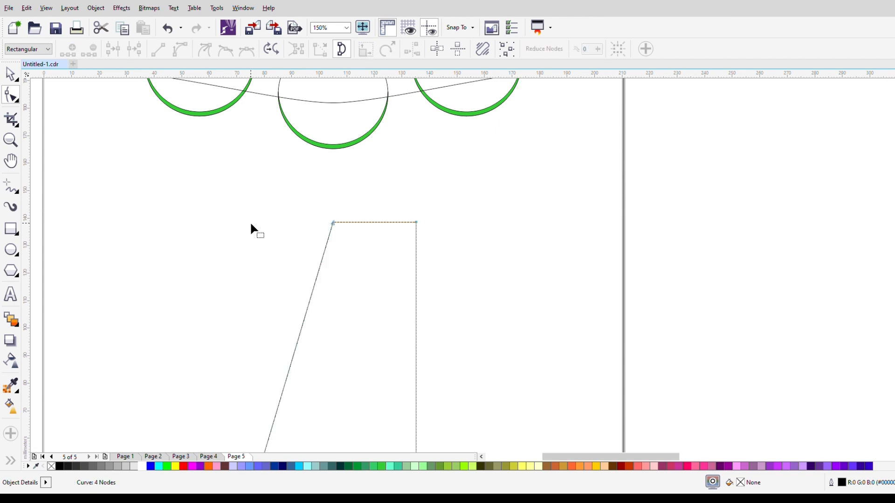
pyautogui.doubleClick(416, 223)
pyautogui.scroll(-2, 356, 250)
pyautogui.scroll(1, 349, 252)
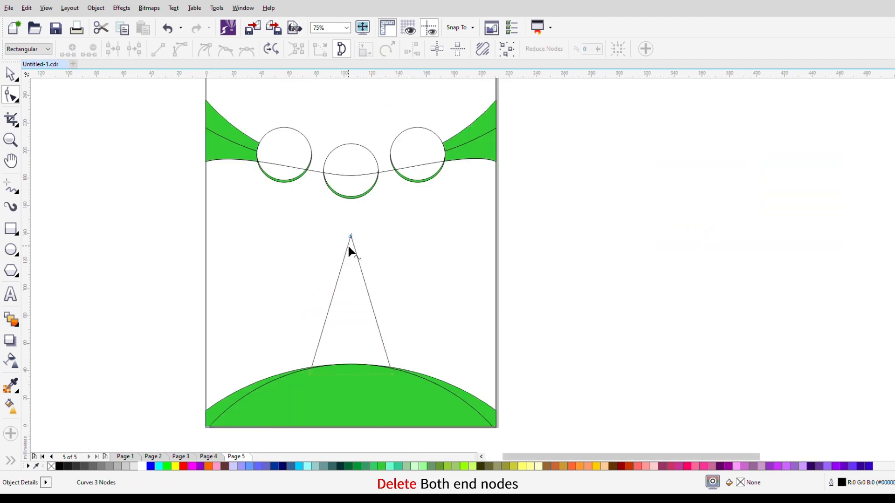
# - Convert both slanted sides of the triangle to curved segments
pyautogui.click(351, 237)
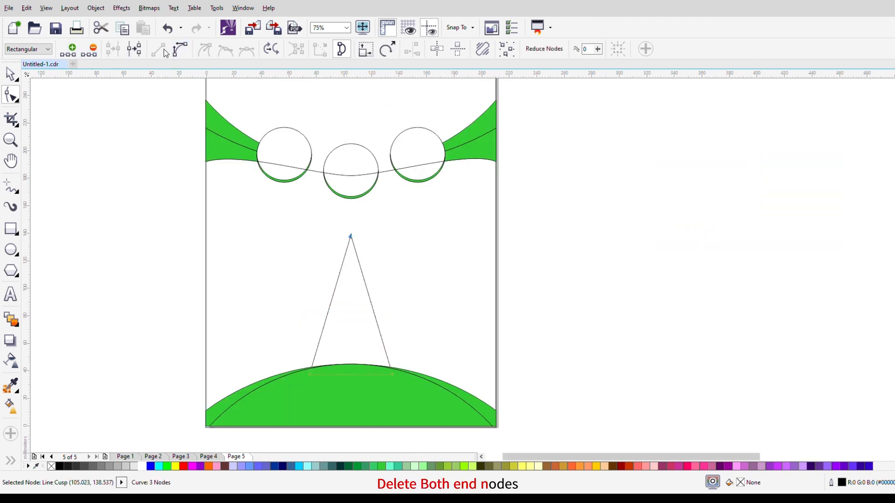
pyautogui.click(179, 48)
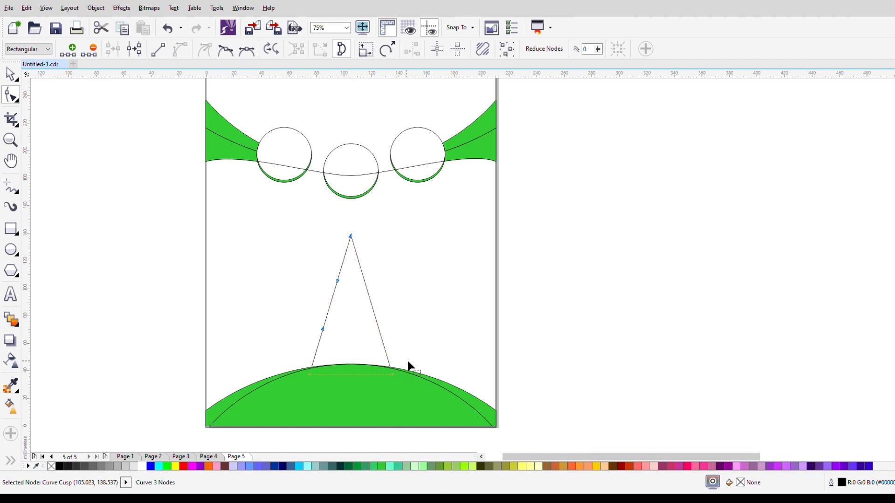
pyautogui.moveTo(387, 387); pyautogui.dragTo(385, 387)
pyautogui.click(180, 50)
pyautogui.scroll(1, 389, 339)
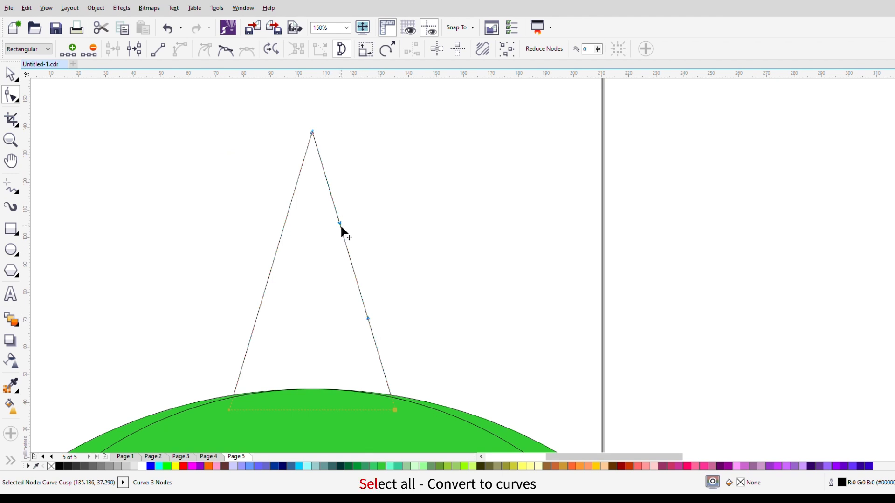
# - Bend both slanted sides of the triangle inward so it becomes a concave spire tapering to its apex
pyautogui.hotkey('ctrl', 'a')
pyautogui.moveTo(341, 226); pyautogui.dragTo(331, 235)
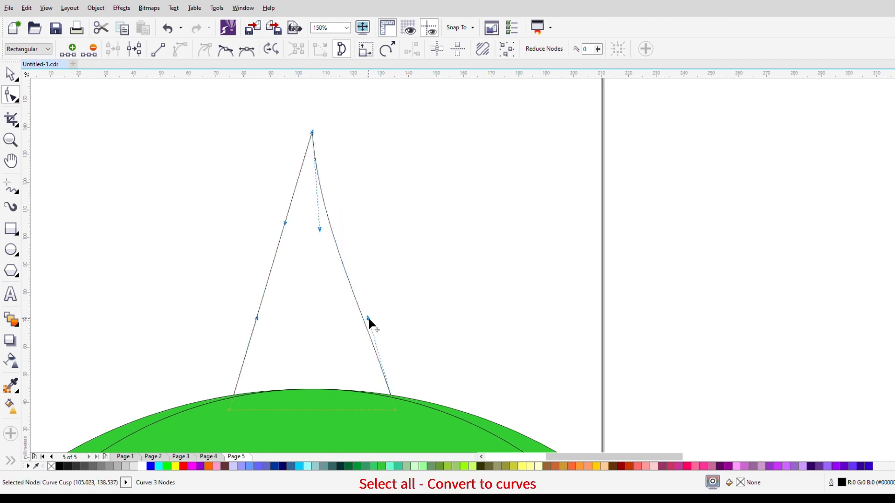
pyautogui.moveTo(369, 321); pyautogui.dragTo(347, 324)
pyautogui.click(313, 134)
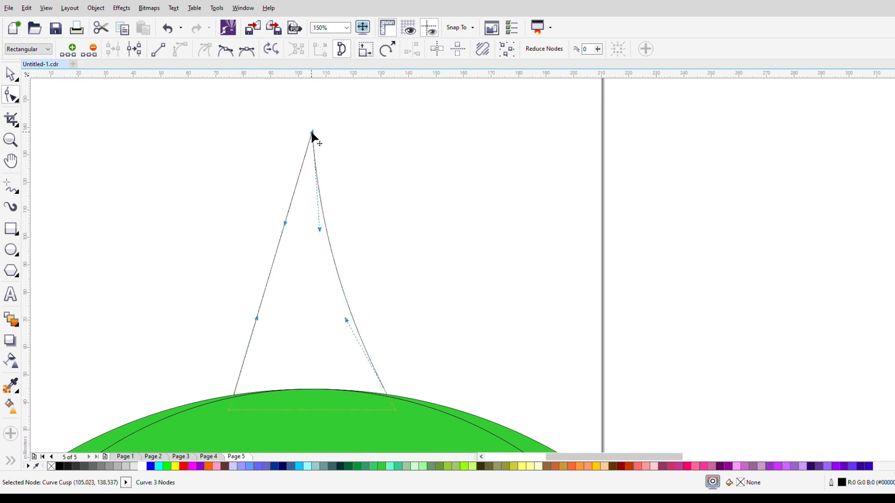
pyautogui.moveTo(286, 224); pyautogui.dragTo(304, 227)
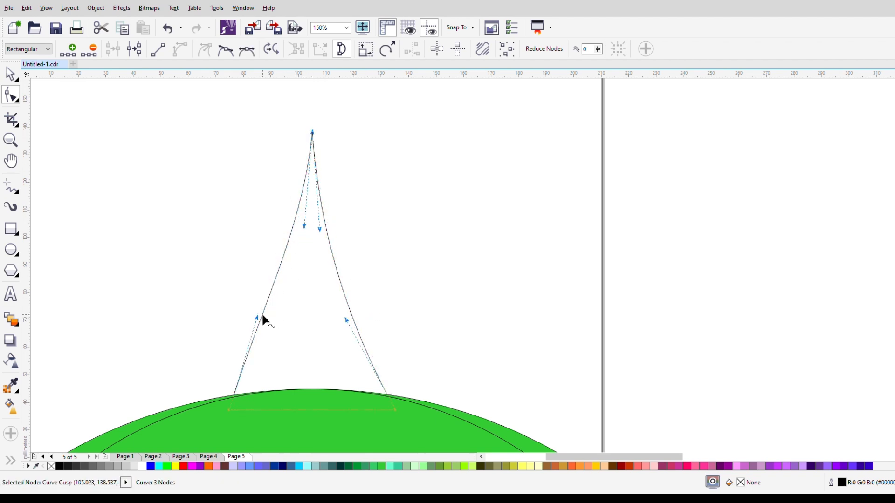
pyautogui.moveTo(258, 318); pyautogui.dragTo(280, 311)
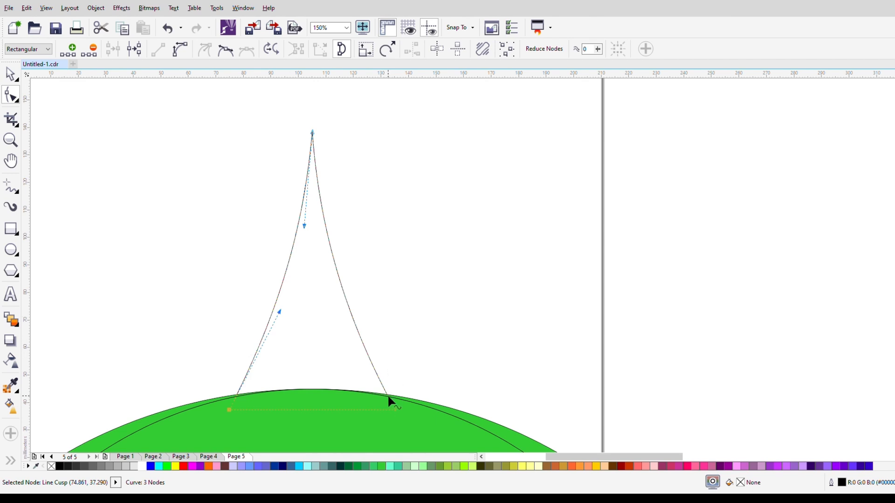
# - Fine-tune the curve handles at the apex and base nodes so the spire's two sides mirror each other
pyautogui.click(396, 410)
pyautogui.moveTo(344, 322); pyautogui.dragTo(333, 318)
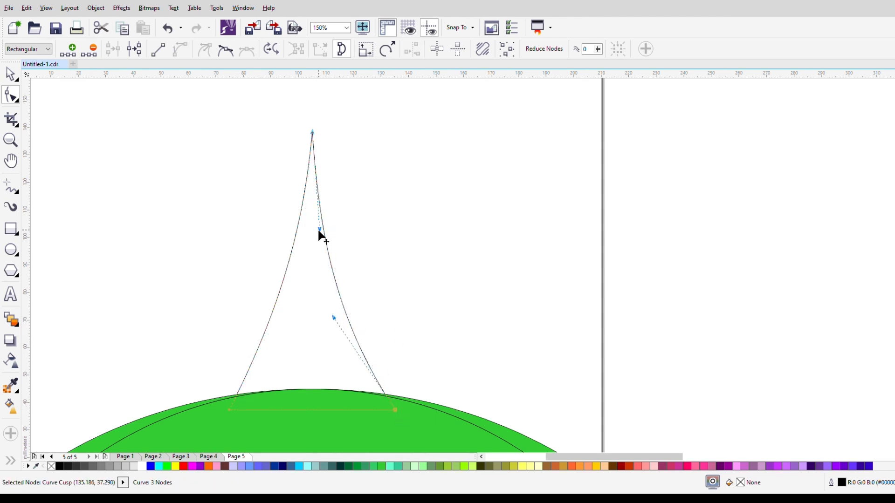
pyautogui.moveTo(318, 231); pyautogui.dragTo(308, 244)
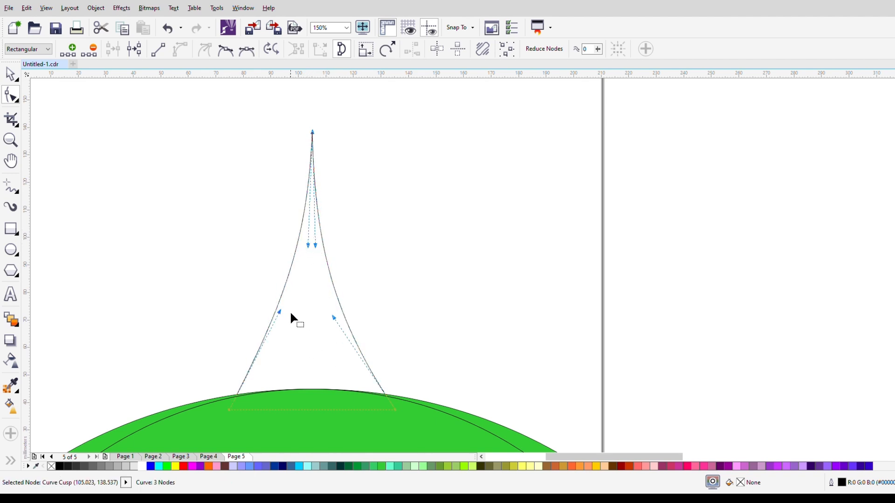
pyautogui.moveTo(280, 311); pyautogui.dragTo(286, 317)
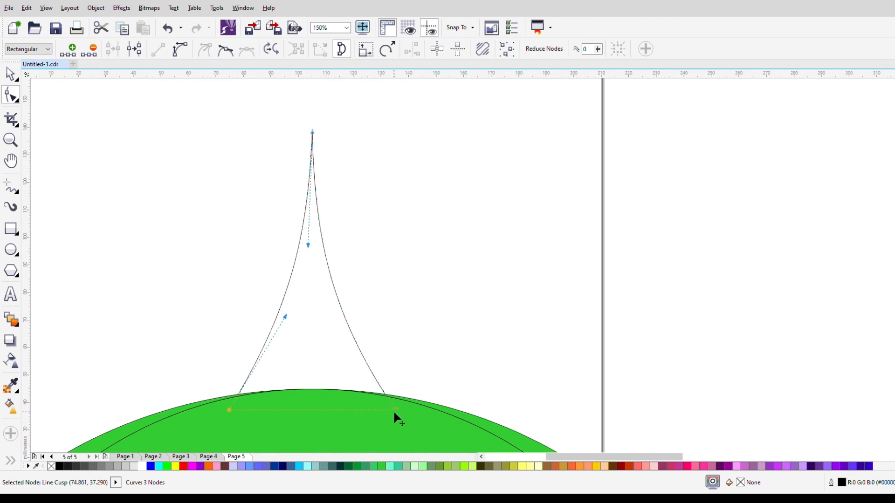
pyautogui.click(395, 410)
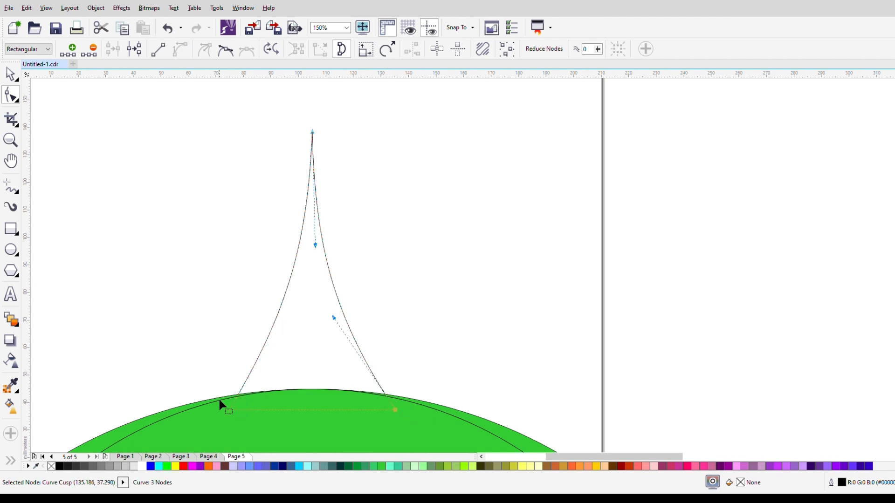
pyautogui.keyDown('shift'); pyautogui.click(229, 410); pyautogui.keyUp('shift')
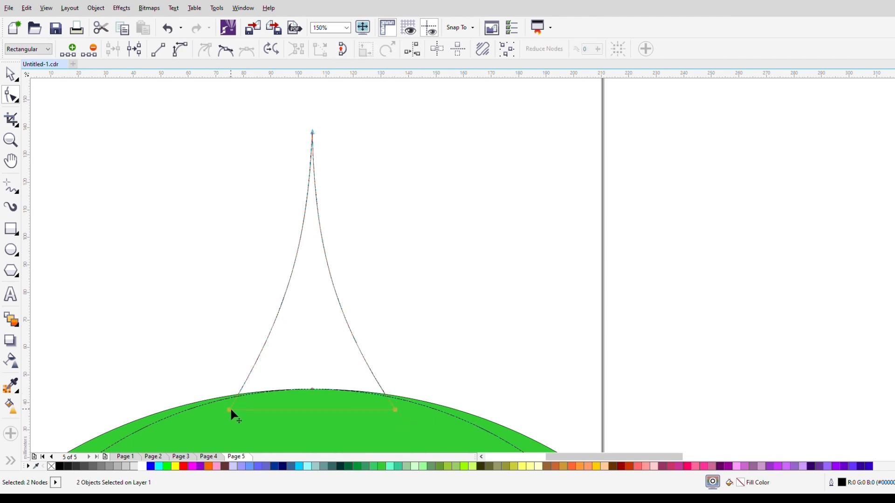
pyautogui.click(254, 402)
pyautogui.click(225, 410)
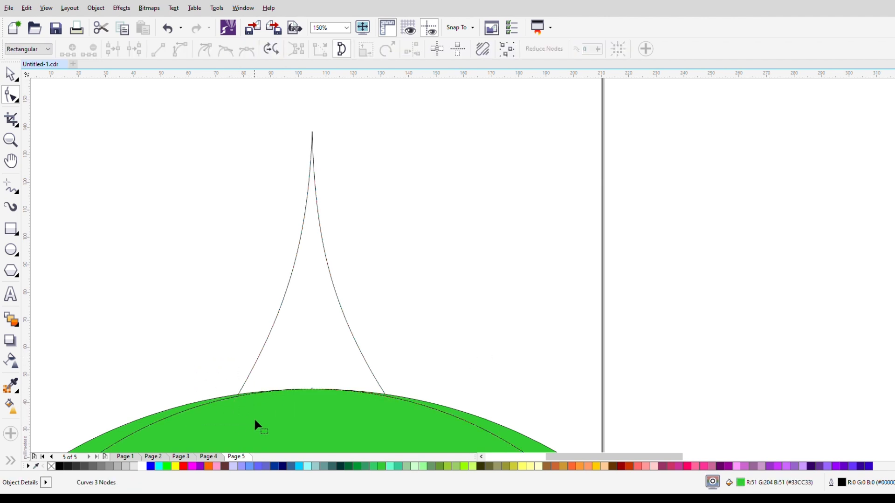
pyautogui.moveTo(289, 120); pyautogui.dragTo(332, 147)
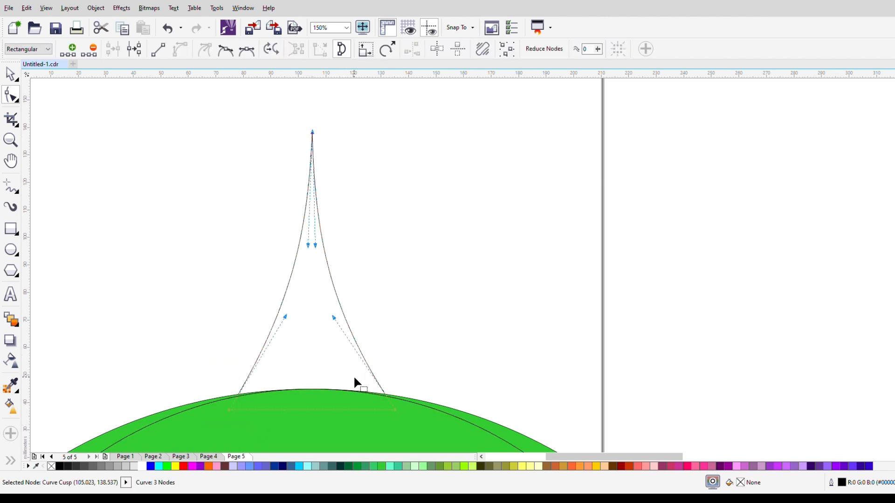
pyautogui.moveTo(286, 316); pyautogui.dragTo(288, 316)
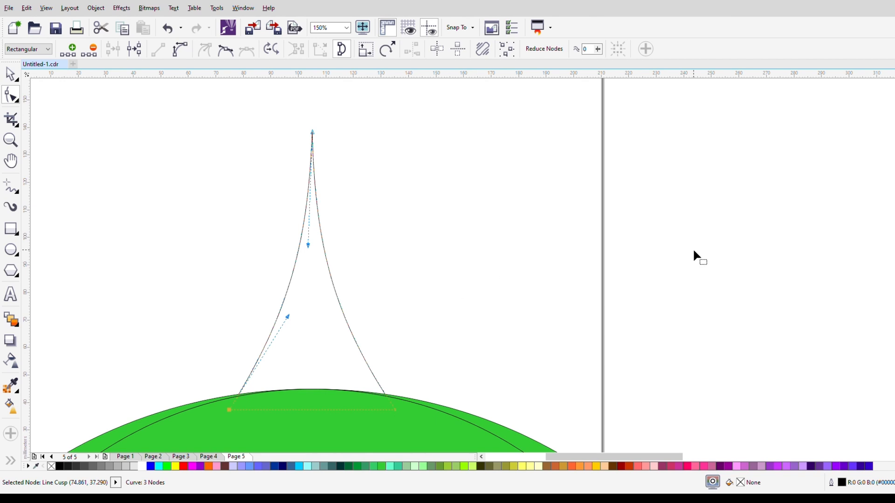
# - Smart-fill the spire area above the dome with green
pyautogui.click(11, 75)
pyautogui.click(11, 460)
pyautogui.click(36, 459)
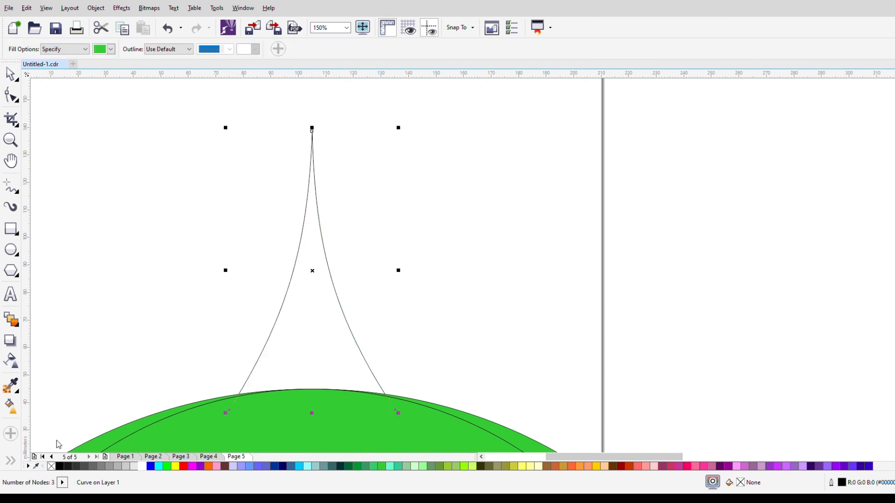
pyautogui.click(312, 344)
pyautogui.click(10, 75)
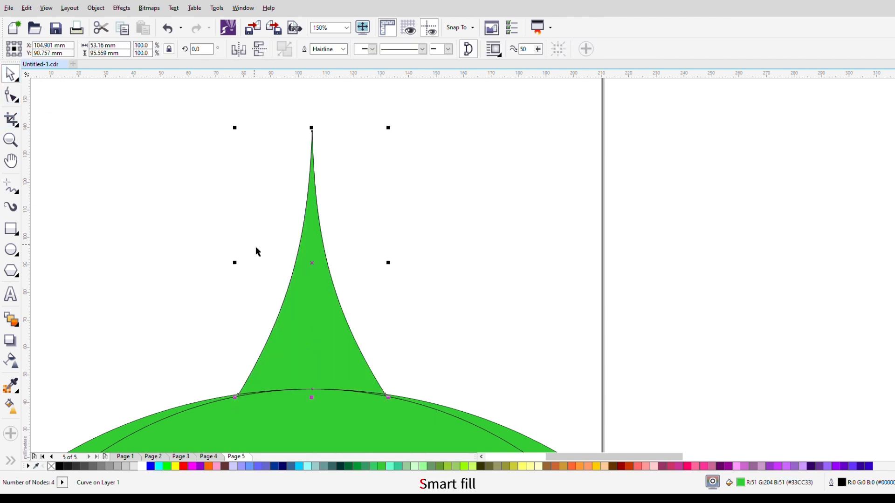
# - Smart-fill the blank page area between the circular frames and the bottom dome with green
pyautogui.scroll(-2, 256, 246)
pyautogui.scroll(1, 273, 256)
pyautogui.click(350, 290)
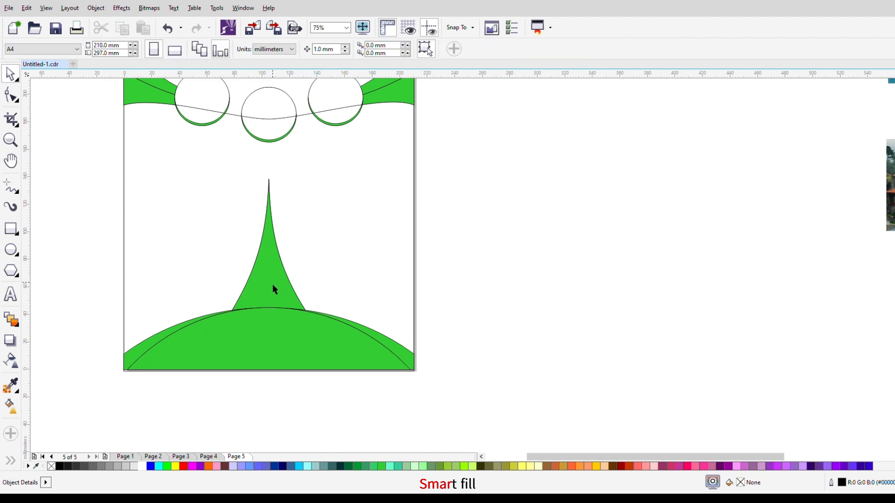
pyautogui.scroll(-1, 267, 286)
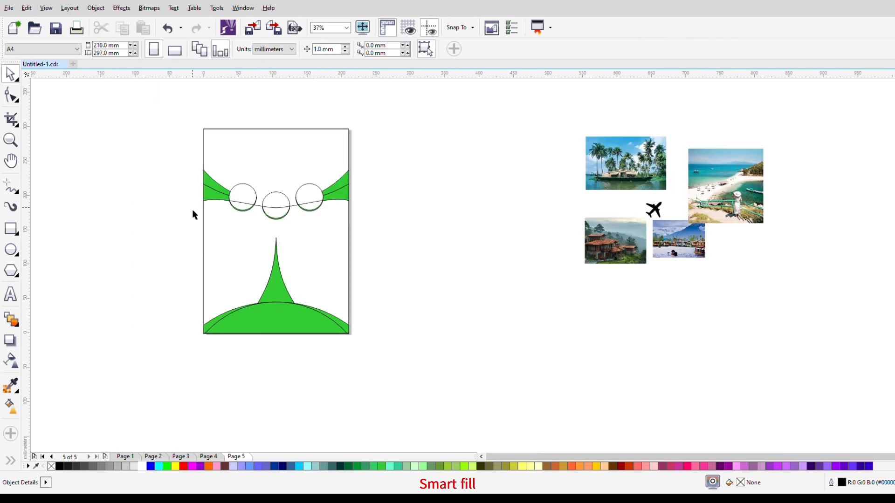
pyautogui.scroll(2, 194, 215)
pyautogui.scroll(-1, 246, 250)
pyautogui.press('space')
pyautogui.click(292, 308)
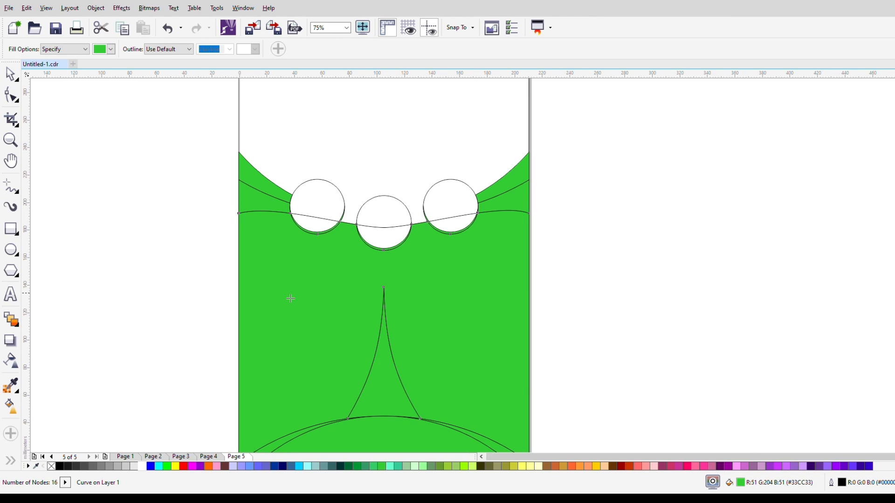
# - Smart-fill the blank area at the top of the page above the bands and circles, and select the filled shape
pyautogui.scroll(-1, 290, 298)
pyautogui.scroll(1, 334, 210)
pyautogui.click(334, 233)
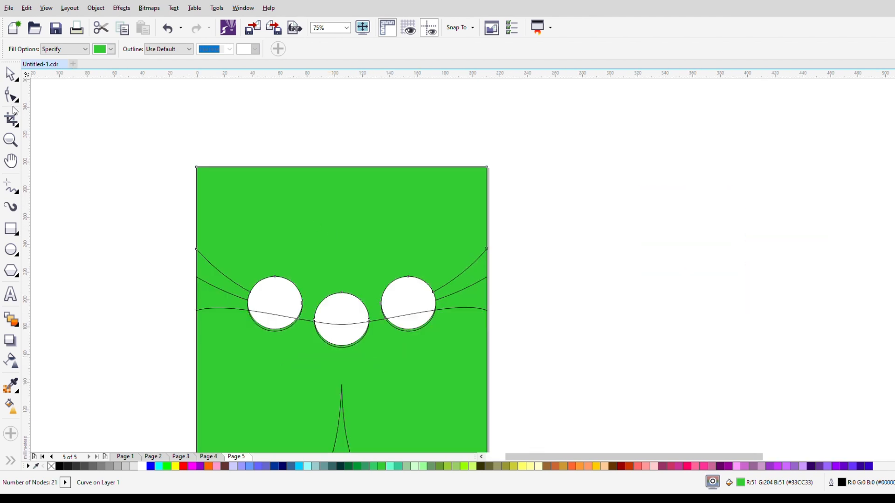
pyautogui.press('space')
pyautogui.scroll(-1, 281, 173)
pyautogui.scroll(1, 292, 187)
pyautogui.click(629, 220)
pyautogui.scroll(-1, 357, 265)
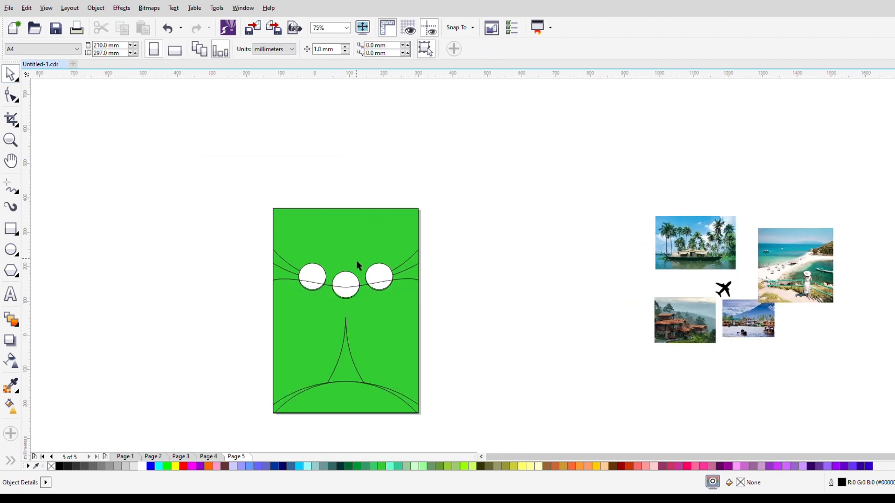
pyautogui.click(350, 256)
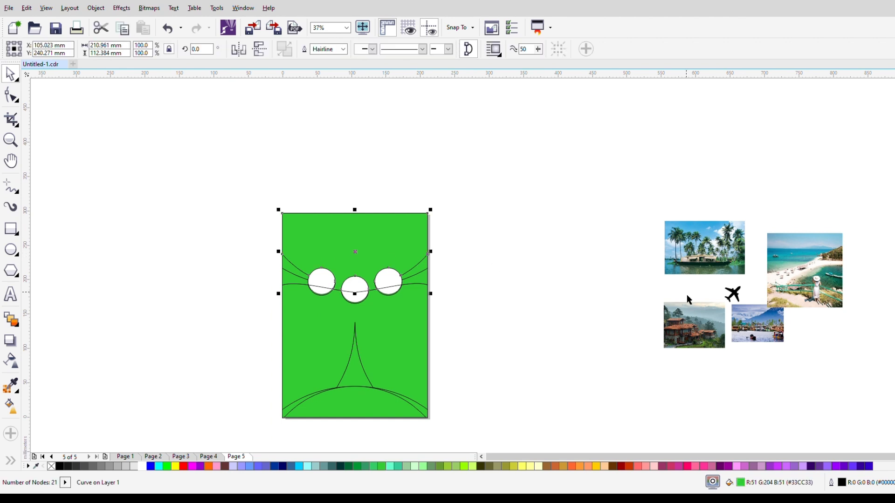
# - Place the beach photo over the top of the page and enlarge it to about 218 mm wide to cover the page width
pyautogui.moveTo(806, 267); pyautogui.dragTo(485, 250)
pyautogui.moveTo(525, 296); pyautogui.dragTo(559, 325)
pyautogui.moveTo(488, 270); pyautogui.dragTo(355, 256)
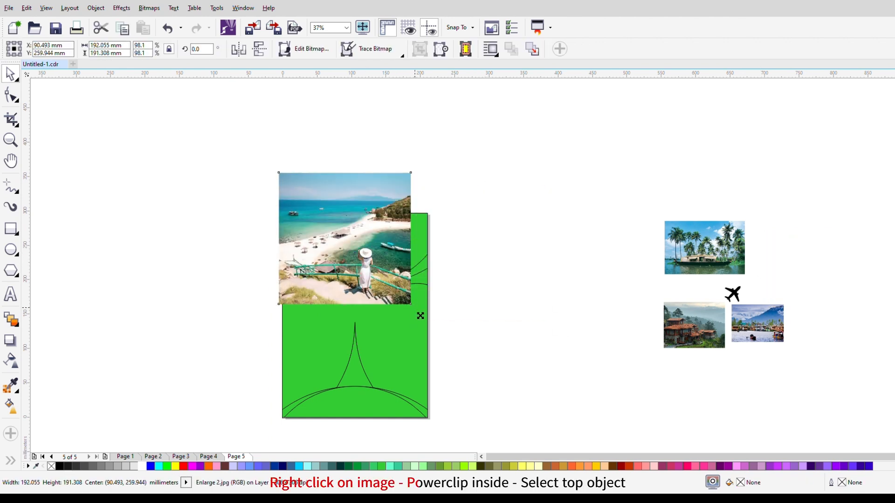
pyautogui.moveTo(413, 308); pyautogui.dragTo(434, 315)
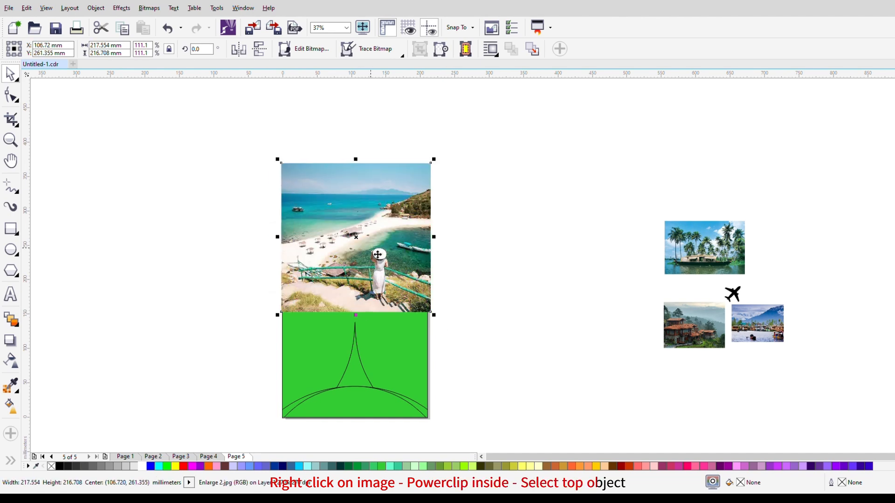
# - Move the beach photo beside the page and PowerClip it inside the filled top shape
pyautogui.moveTo(377, 252); pyautogui.dragTo(528, 243)
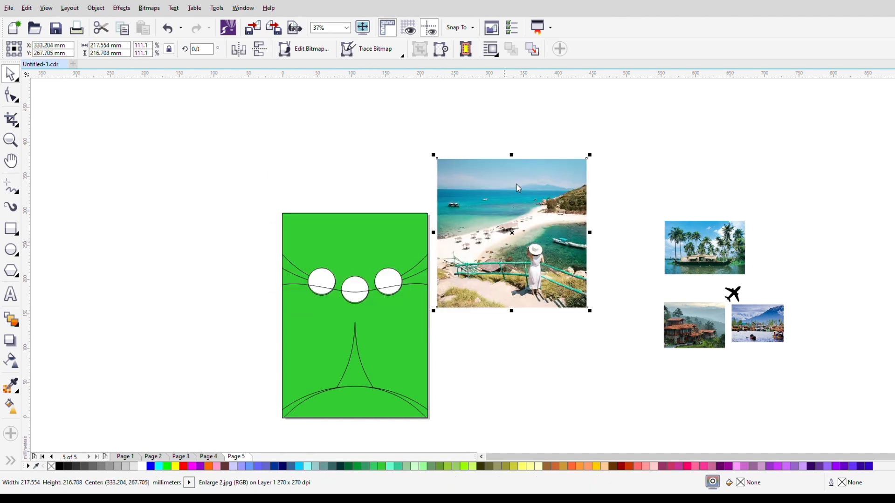
pyautogui.click(556, 53)
pyautogui.click(368, 242)
pyautogui.scroll(2, 330, 255)
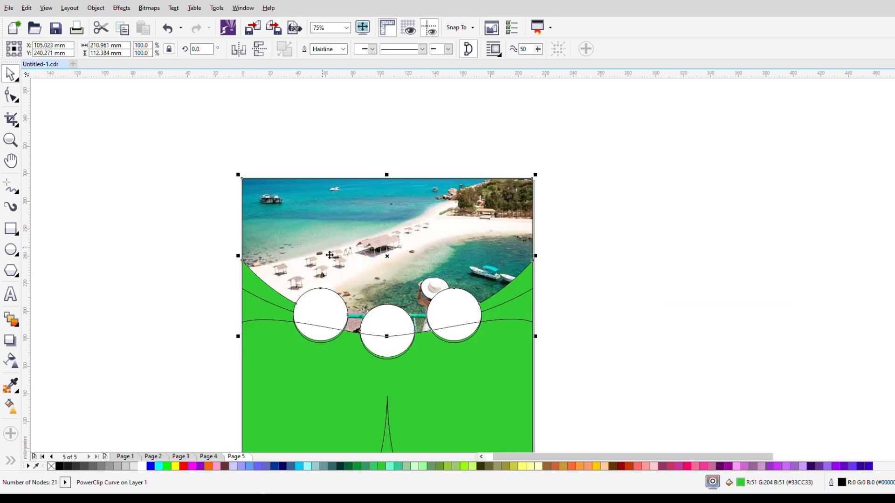
# - Edit the PowerClip contents and move the photo upward so the woman in the hat sits within the frame, keeping its size
pyautogui.keyDown('ctrl'); pyautogui.click(387, 268); pyautogui.keyUp('ctrl')
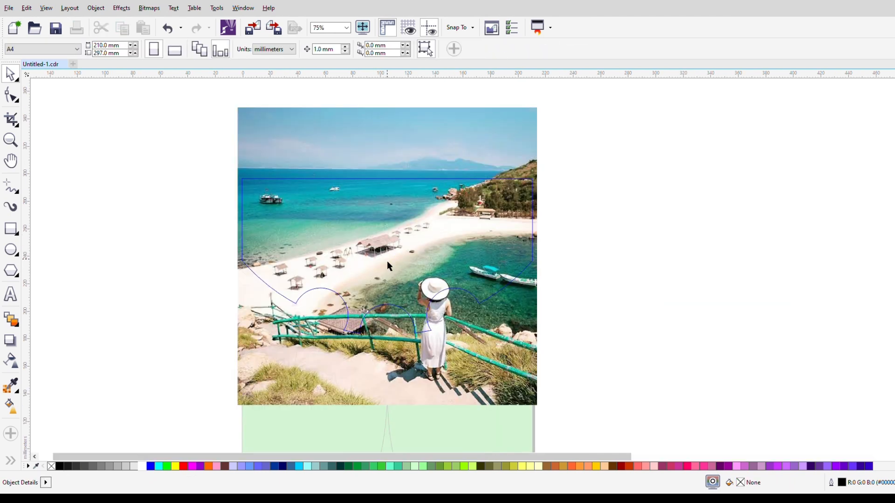
pyautogui.click(436, 258)
pyautogui.moveTo(542, 412); pyautogui.dragTo(518, 388)
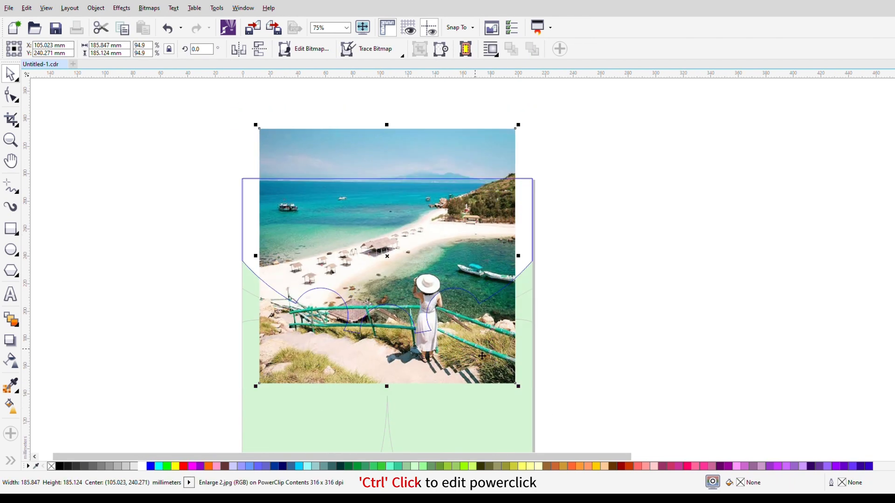
pyautogui.hotkey('ctrl', 'z')
pyautogui.moveTo(433, 196); pyautogui.dragTo(426, 131)
pyautogui.moveTo(434, 204); pyautogui.dragTo(464, 211)
pyautogui.keyDown('ctrl'); pyautogui.click(636, 221); pyautogui.keyUp('ctrl')
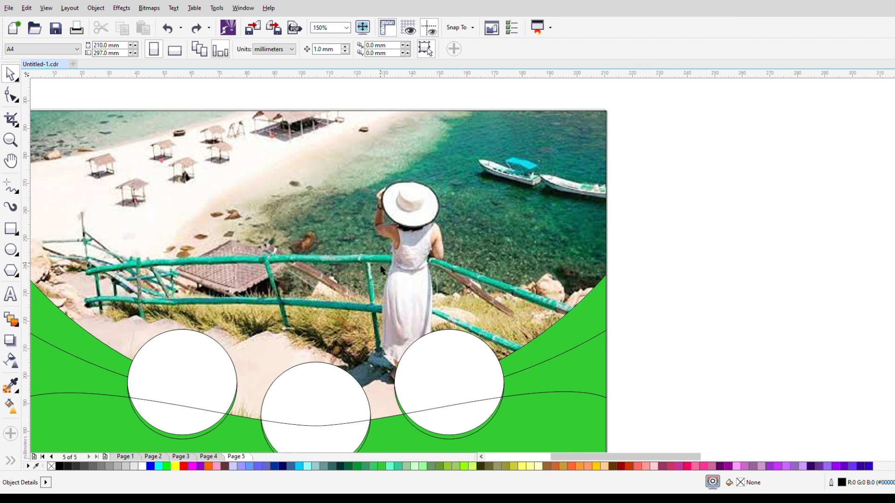
# - Ungroup each of the three circular frames so that the circles and their crescents are separate objects
pyautogui.scroll(-3, 380, 269)
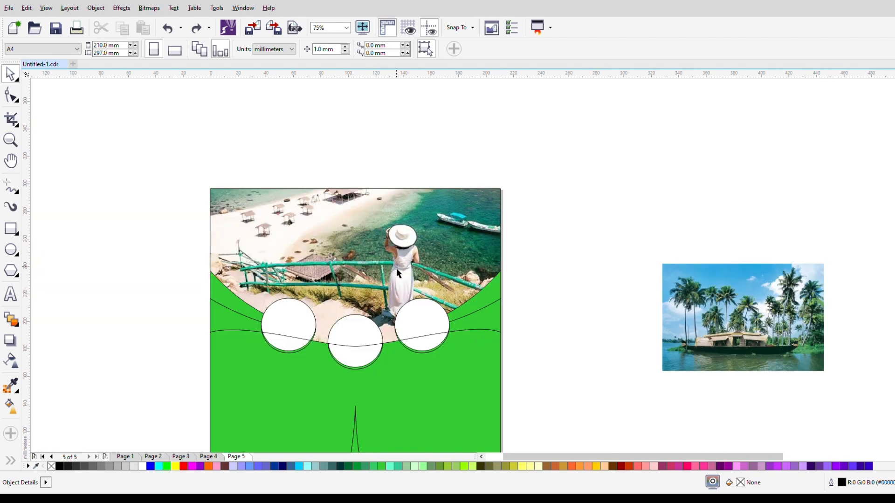
pyautogui.scroll(3, 325, 338)
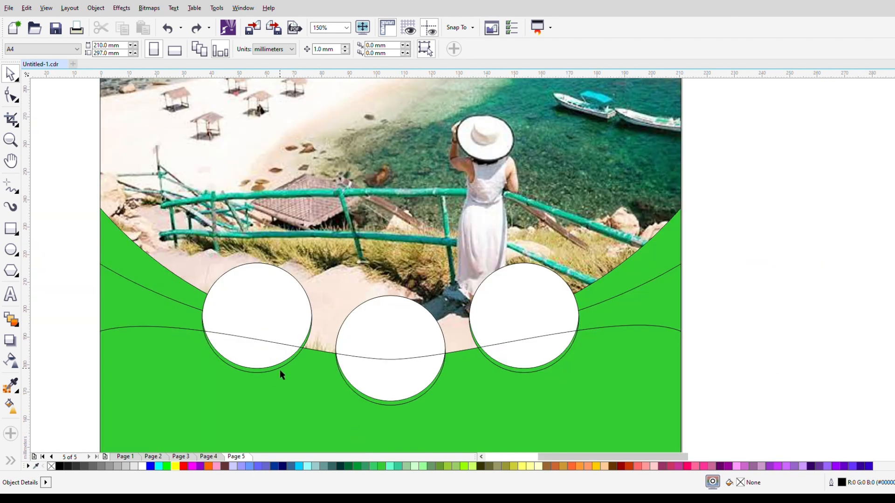
pyautogui.click(307, 321)
pyautogui.click(801, 201)
pyautogui.click(284, 303)
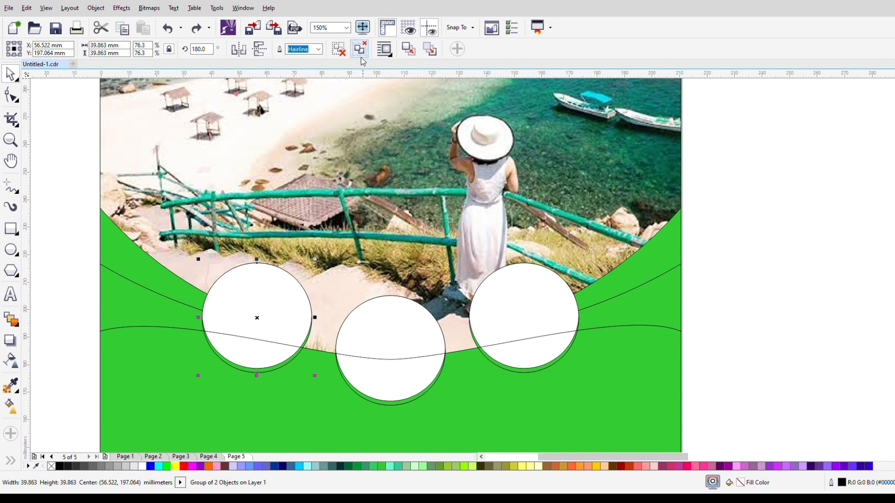
pyautogui.click(791, 231)
pyautogui.click(423, 329)
pyautogui.click(338, 50)
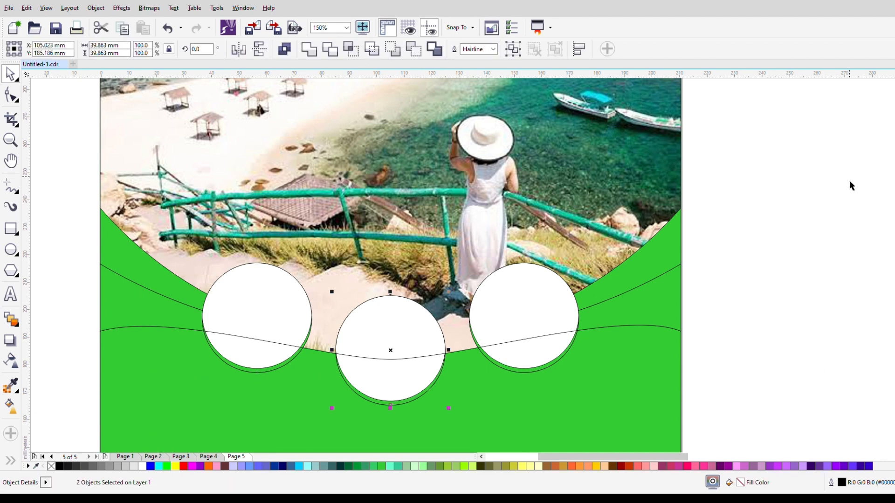
pyautogui.click(848, 183)
pyautogui.click(536, 317)
pyautogui.click(336, 51)
pyautogui.click(793, 233)
pyautogui.click(543, 365)
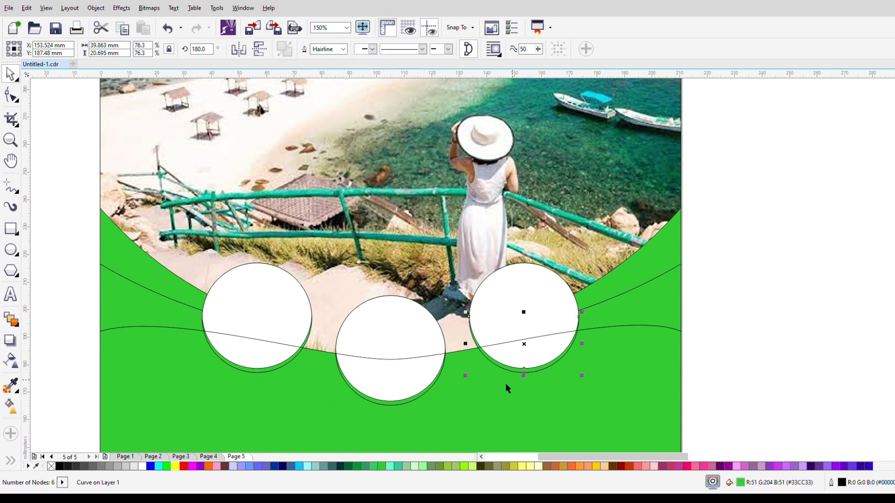
# - Delete the leftover curved line that runs across the three circles
pyautogui.click(284, 398)
pyautogui.click(788, 280)
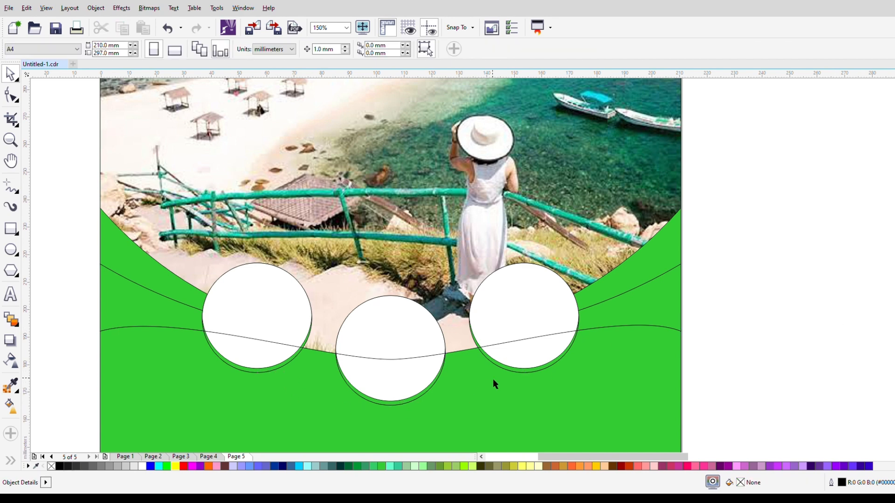
pyautogui.click(483, 348)
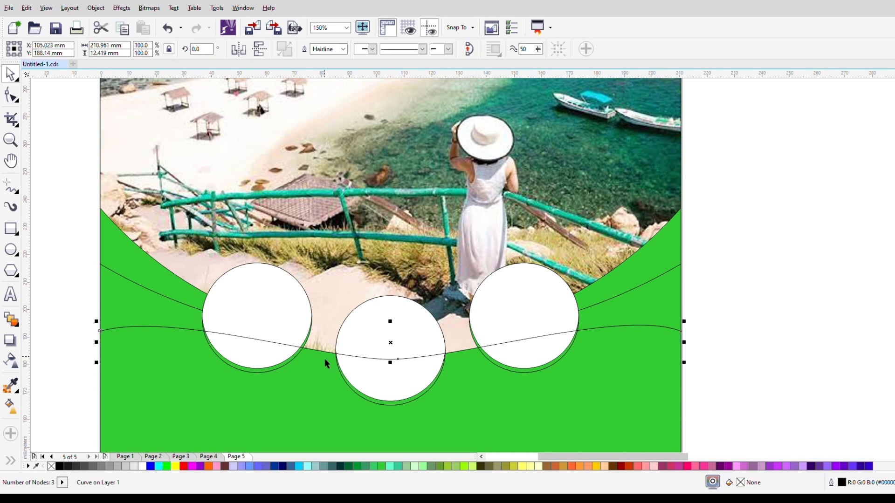
pyautogui.press('Delete')
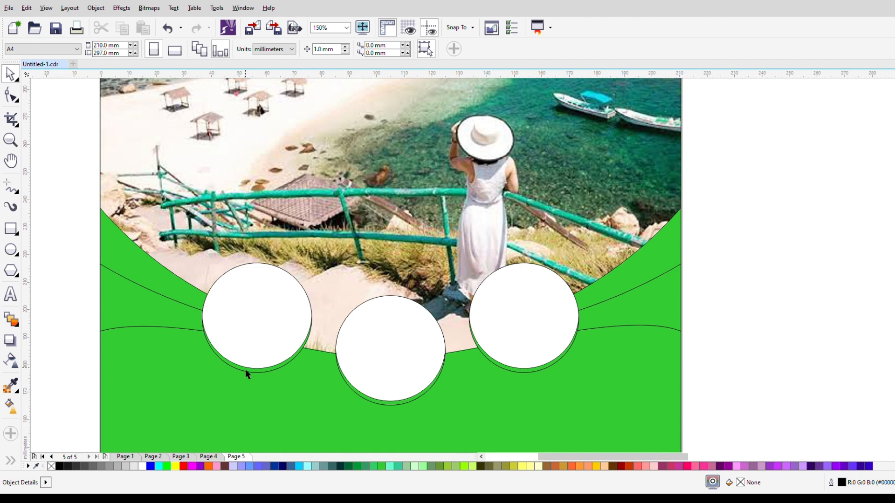
# - Fill the crescent under one outer circle with yellow and copy that fill to the crescents under the other two circles
pyautogui.click(252, 372)
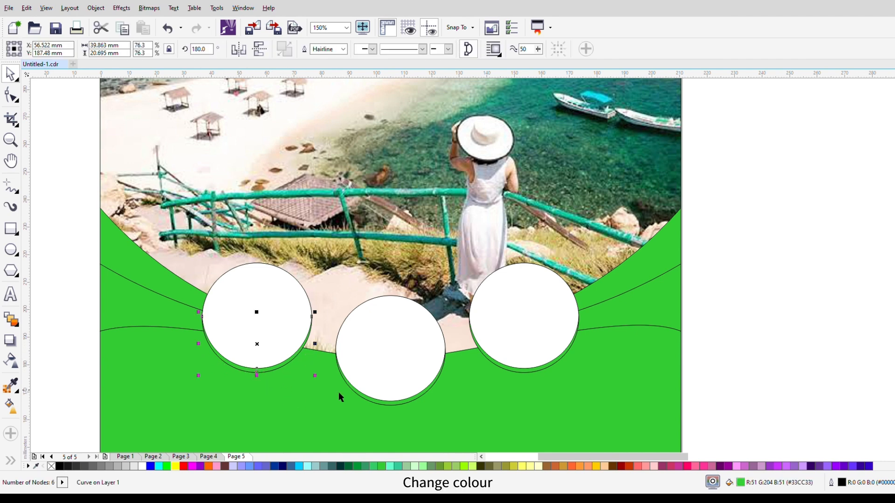
pyautogui.click(175, 466)
pyautogui.moveTo(280, 372); pyautogui.dragTo(389, 405)
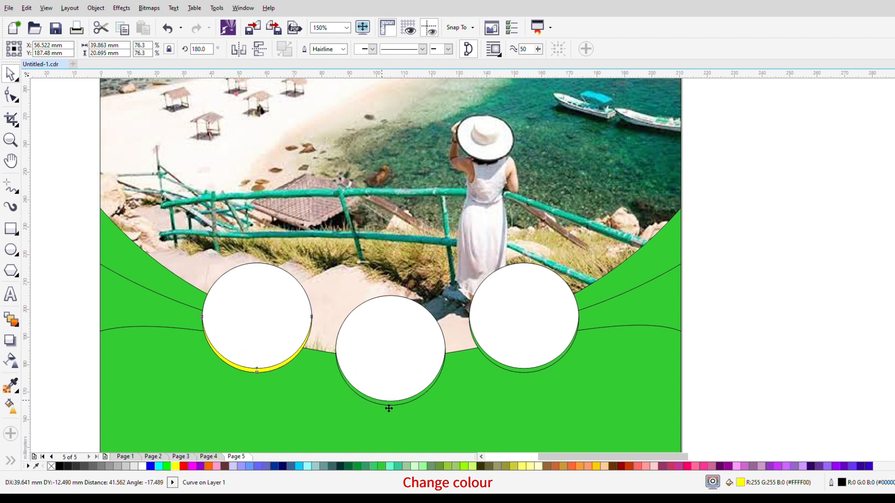
pyautogui.click(415, 407)
pyautogui.click(405, 406)
pyautogui.click(817, 334)
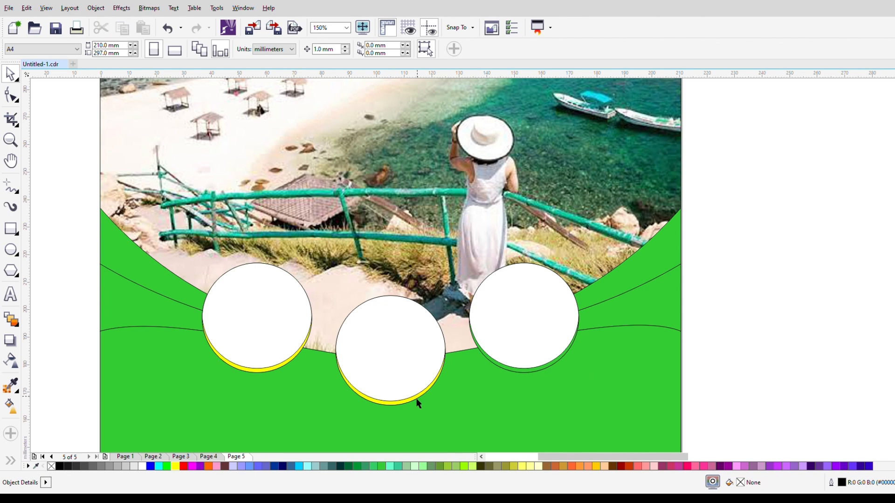
pyautogui.click(404, 405)
pyautogui.moveTo(402, 408); pyautogui.dragTo(546, 380)
pyautogui.click(764, 279)
# - Fill the two uppermost side bands with blue and the large background shape with dark navy #000066
pyautogui.scroll(-2, 412, 306)
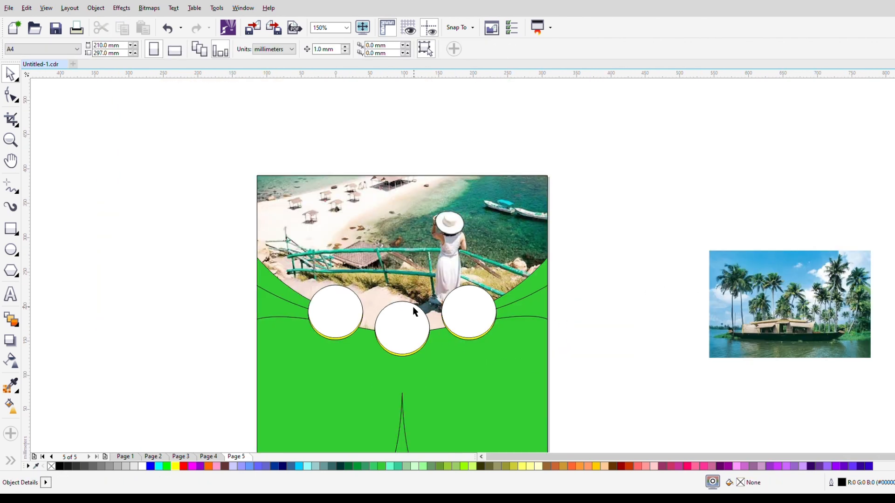
pyautogui.scroll(2, 408, 327)
pyautogui.scroll(-1, 384, 311)
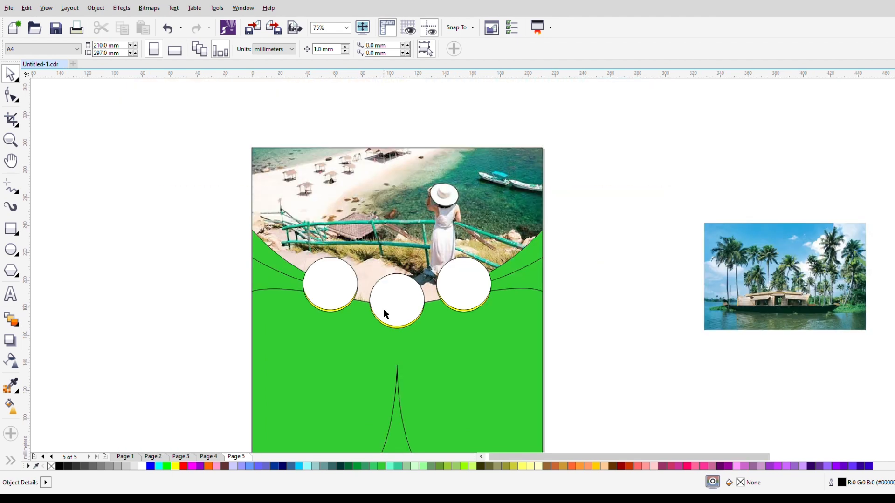
pyautogui.click(289, 278)
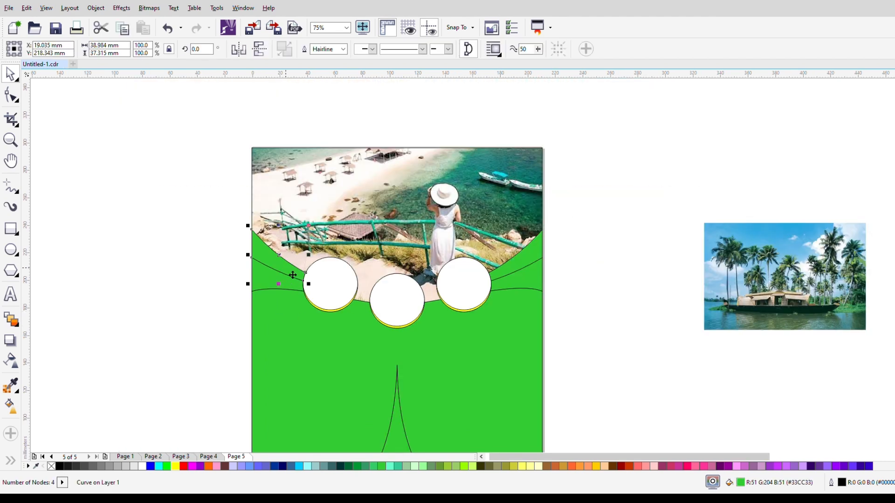
pyautogui.keyDown('shift'); pyautogui.click(520, 267); pyautogui.keyUp('shift')
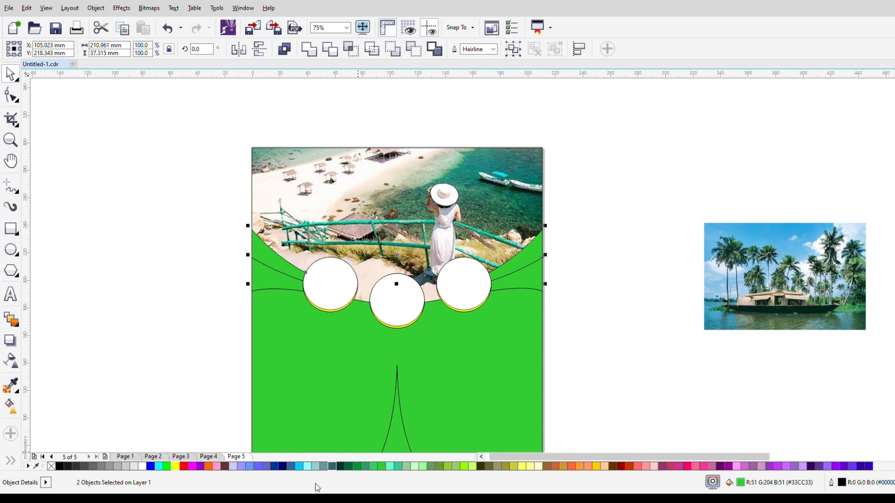
pyautogui.click(275, 466)
pyautogui.click(299, 330)
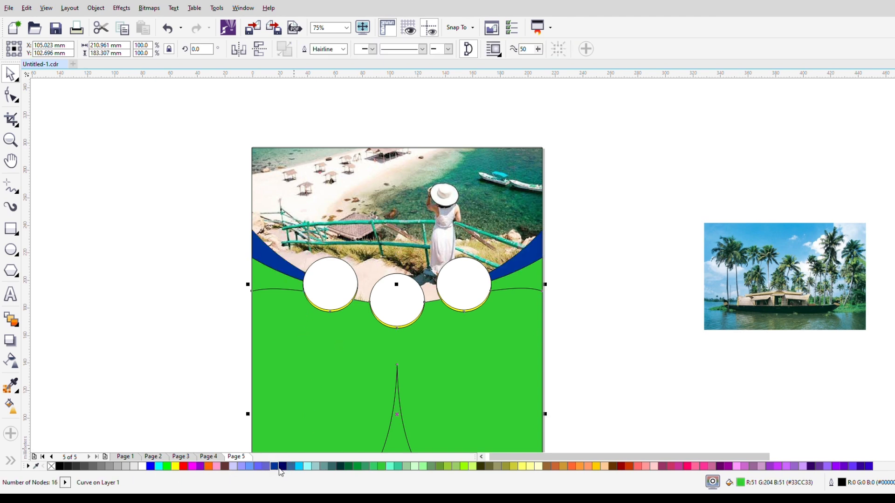
pyautogui.click(283, 466)
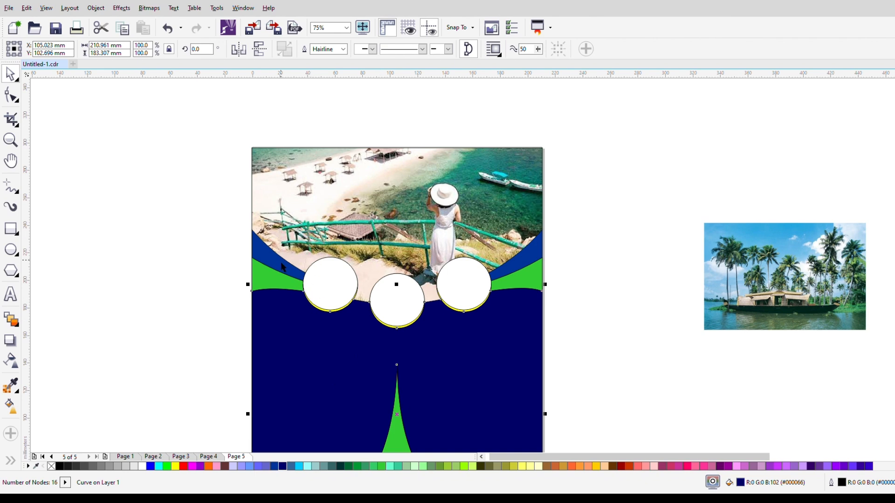
# - Fill the pair of green side bands beside the circles and the central tapered shape with yellow
pyautogui.click(275, 286)
pyautogui.click(175, 467)
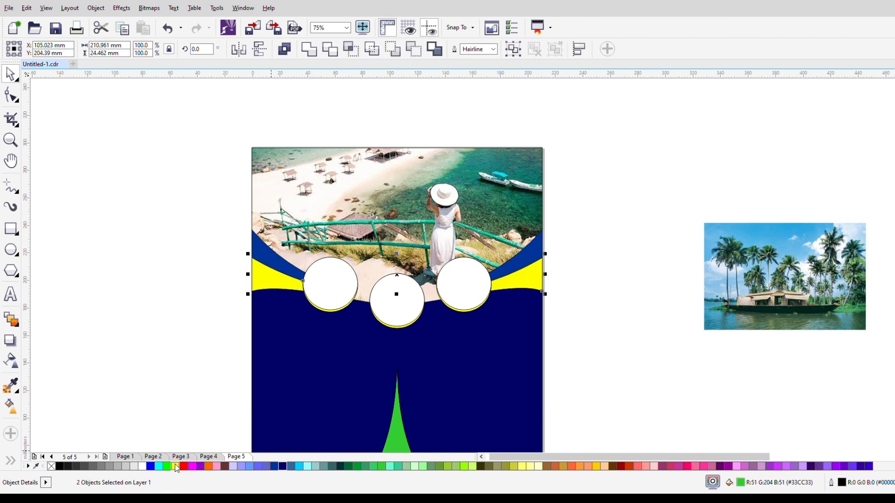
pyautogui.scroll(-2, 339, 311)
pyautogui.scroll(4, 357, 366)
pyautogui.click(351, 285)
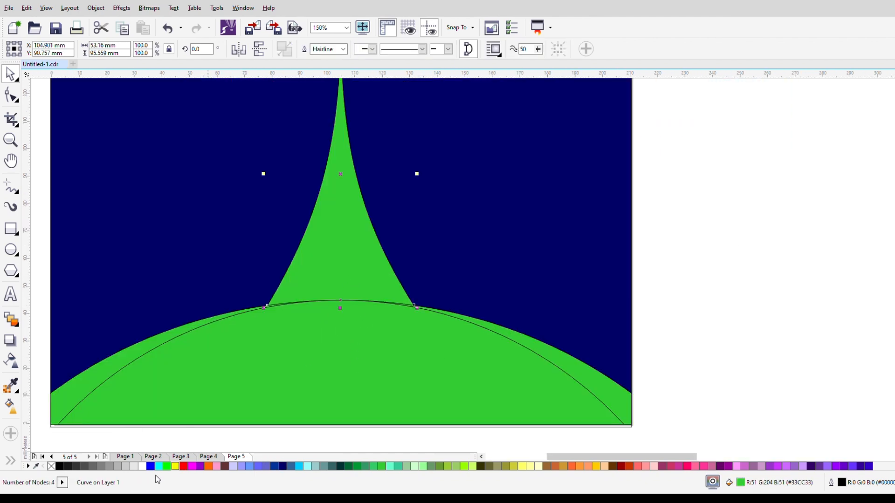
pyautogui.click(176, 466)
# - Apply a linear fountain fill to the left band behind the bottom arch, running from yellow at the page corner to golden yellow at the inner tip
pyautogui.scroll(-2, 339, 360)
pyautogui.scroll(2, 339, 360)
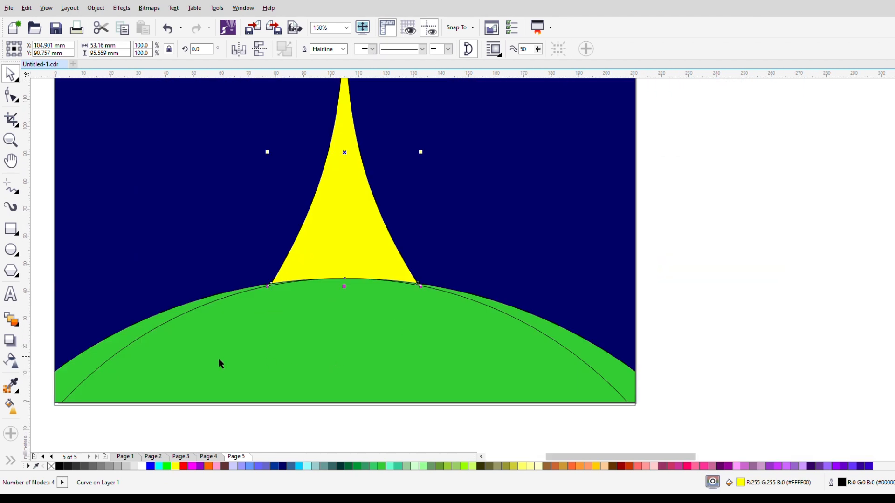
pyautogui.click(125, 341)
pyautogui.scroll(-2, 124, 336)
pyautogui.click(11, 405)
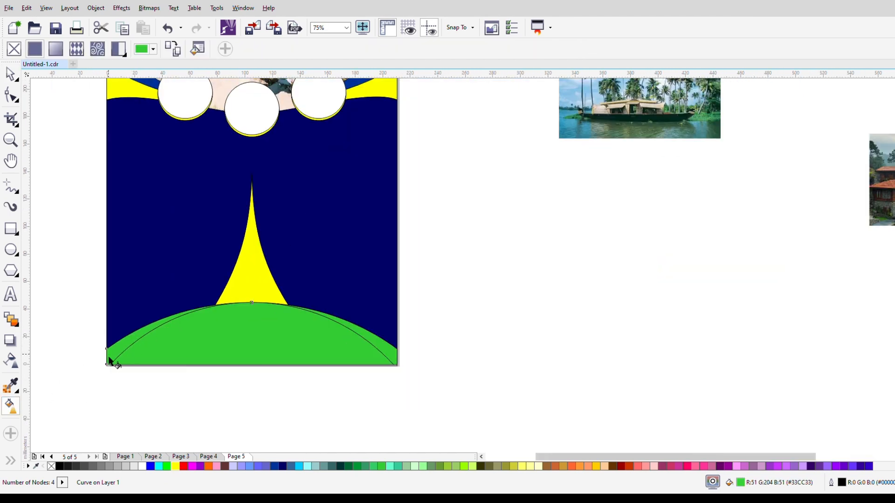
pyautogui.moveTo(107, 357); pyautogui.dragTo(215, 305)
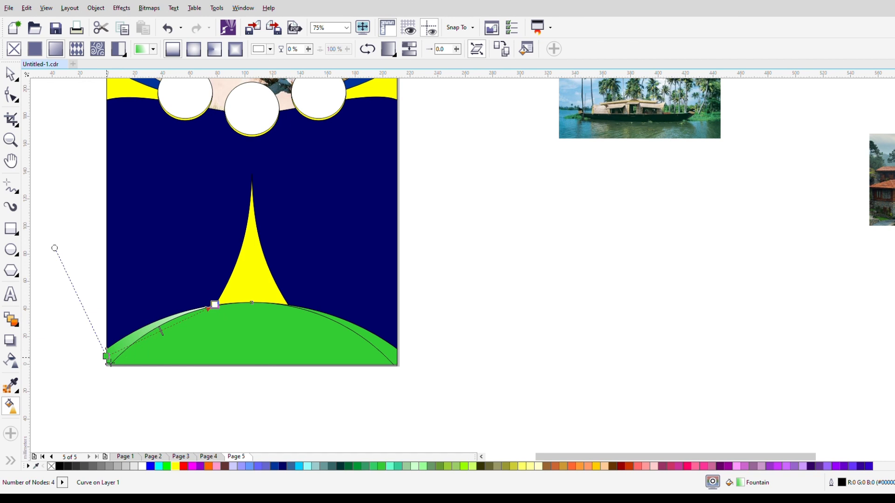
pyautogui.click(106, 357)
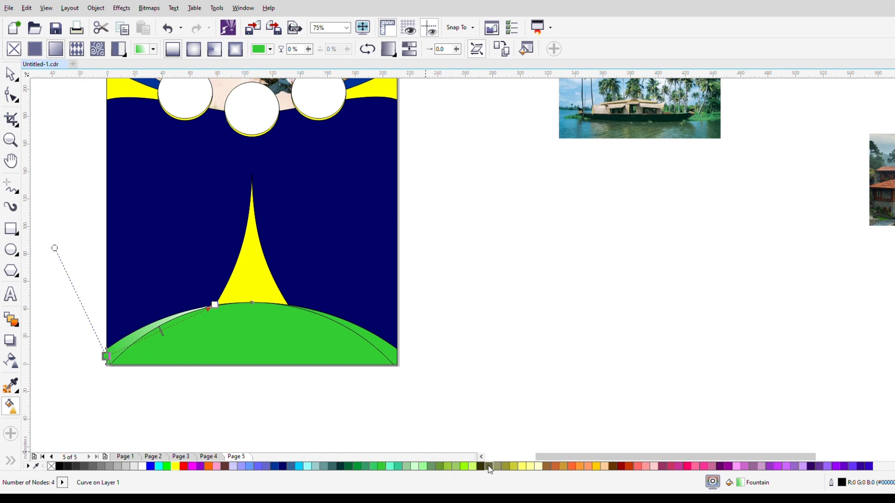
pyautogui.click(183, 466)
pyautogui.click(175, 467)
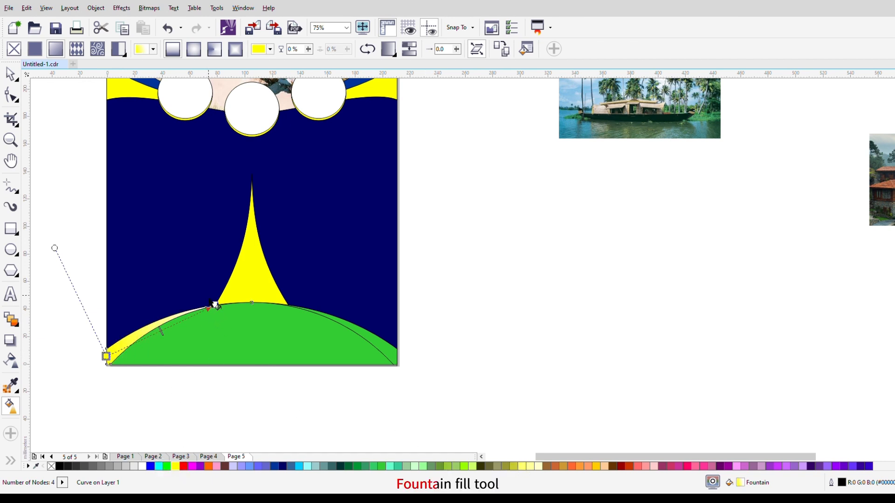
pyautogui.click(215, 306)
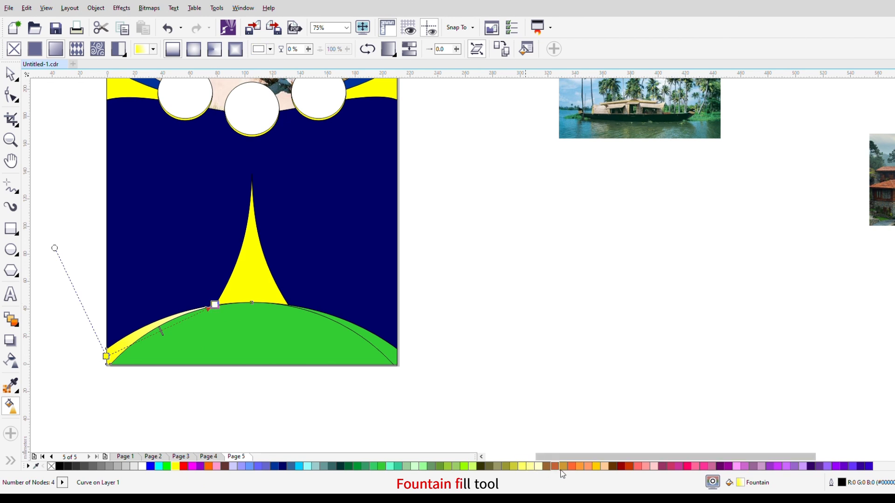
pyautogui.click(597, 466)
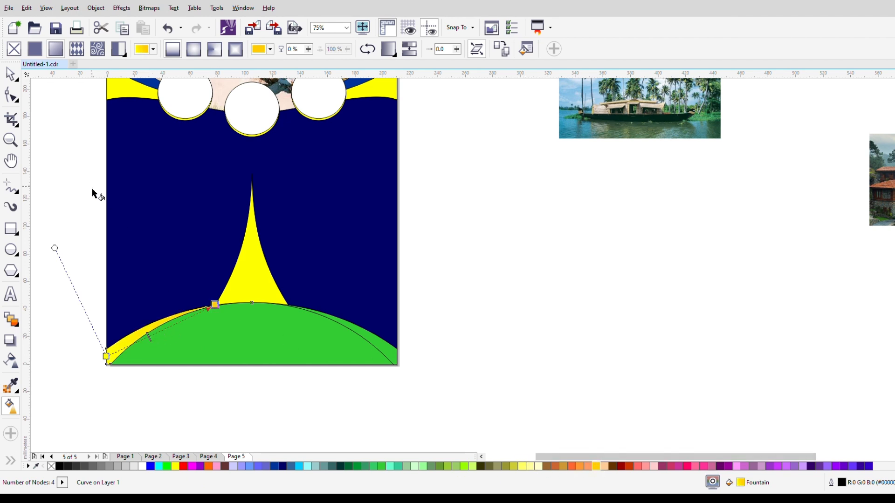
# - Copy the fountain fill to the right bottom band and reverse its direction so golden yellow starts at the inner tip and yellow ends past the page corner
pyautogui.click(10, 74)
pyautogui.moveTo(138, 345); pyautogui.dragTo(393, 367)
pyautogui.moveTo(425, 407); pyautogui.dragTo(425, 406)
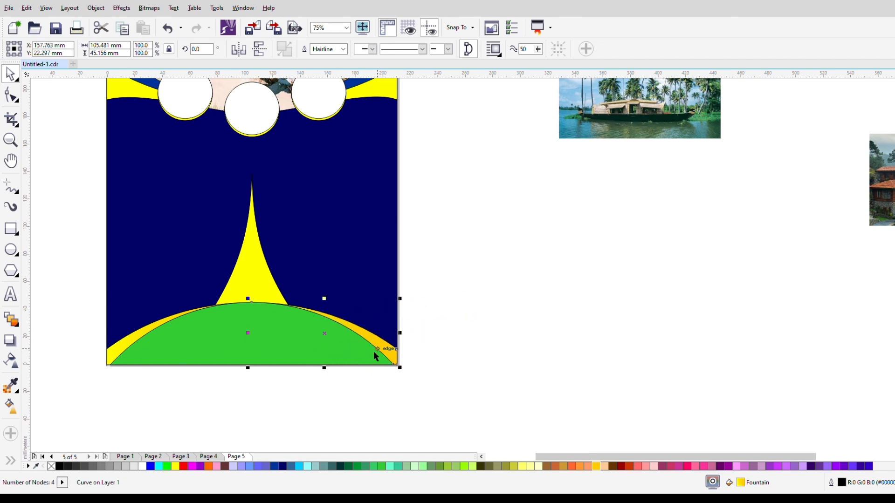
pyautogui.click(10, 407)
pyautogui.moveTo(359, 305); pyautogui.dragTo(404, 366)
pyautogui.moveTo(253, 357); pyautogui.dragTo(295, 309)
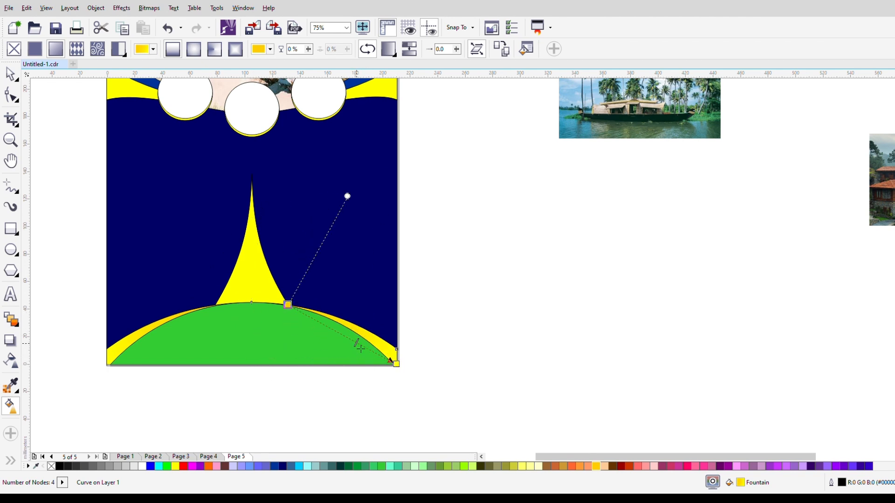
pyautogui.moveTo(401, 367); pyautogui.dragTo(409, 370)
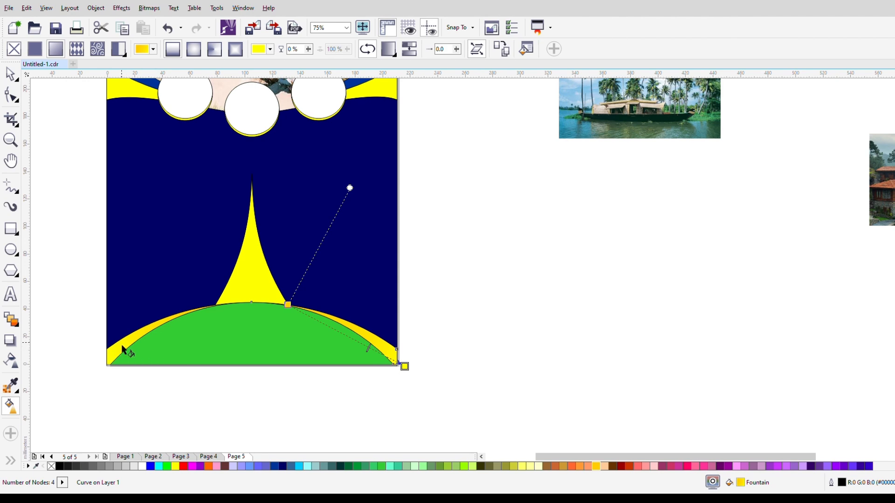
# - Extend the yellow start of the left bottom band's fountain fill outward past the page corner and deselect the band
pyautogui.click(122, 346)
pyautogui.moveTo(109, 358); pyautogui.dragTo(93, 365)
pyautogui.click(10, 74)
pyautogui.click(470, 237)
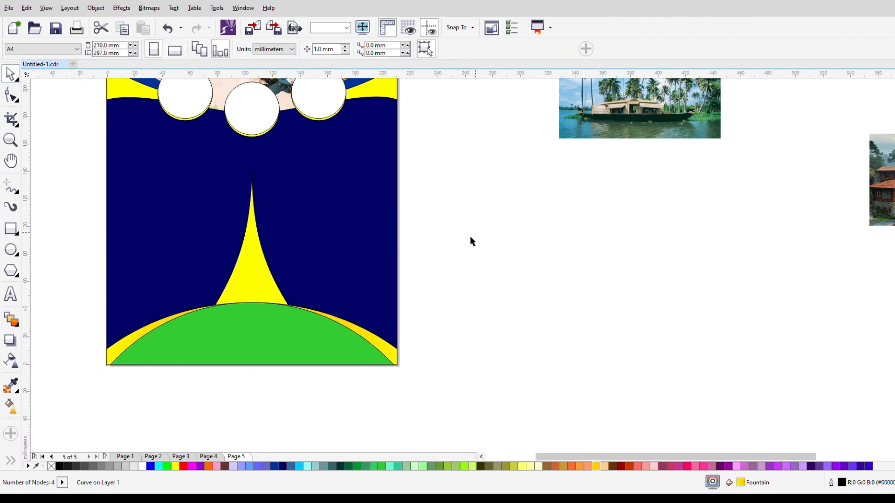
# - Place a copy of the yellow tapered shape beside the page and remove the copy's fill
pyautogui.scroll(-1, 309, 263)
pyautogui.scroll(1, 281, 248)
pyautogui.moveTo(285, 291); pyautogui.dragTo(598, 279)
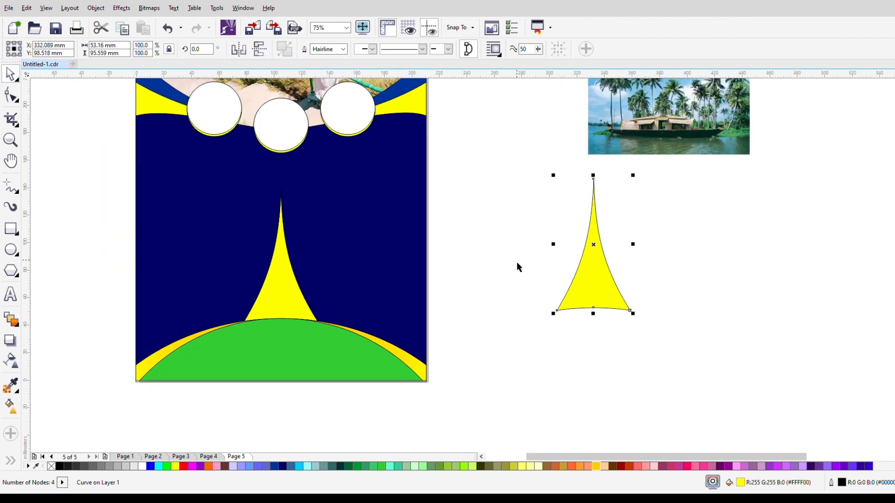
pyautogui.click(50, 466)
# - Add a drop shadow to the unfilled tapered copy, offset down and to the right, with feathering 10 and opacity 35
pyautogui.click(10, 340)
pyautogui.moveTo(593, 310); pyautogui.dragTo(669, 299)
pyautogui.hotkey('ctrl', 'z')
pyautogui.moveTo(594, 244); pyautogui.dragTo(671, 307)
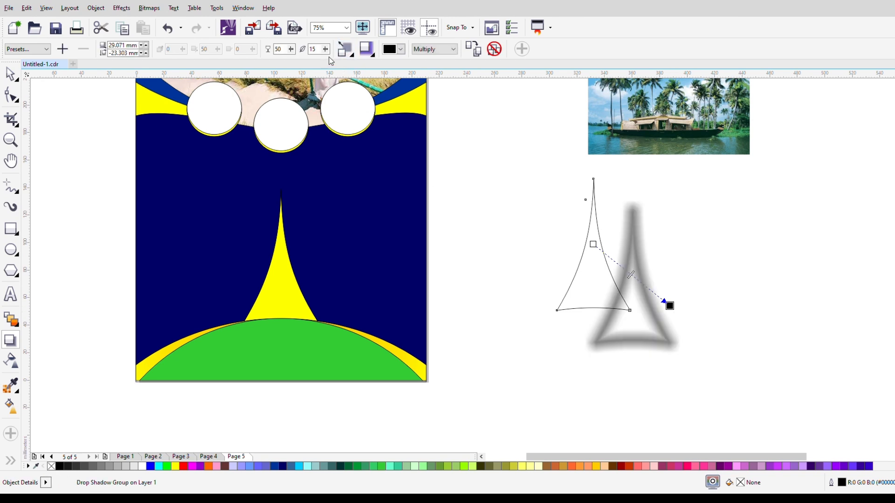
pyautogui.write('10')
pyautogui.press('Return')
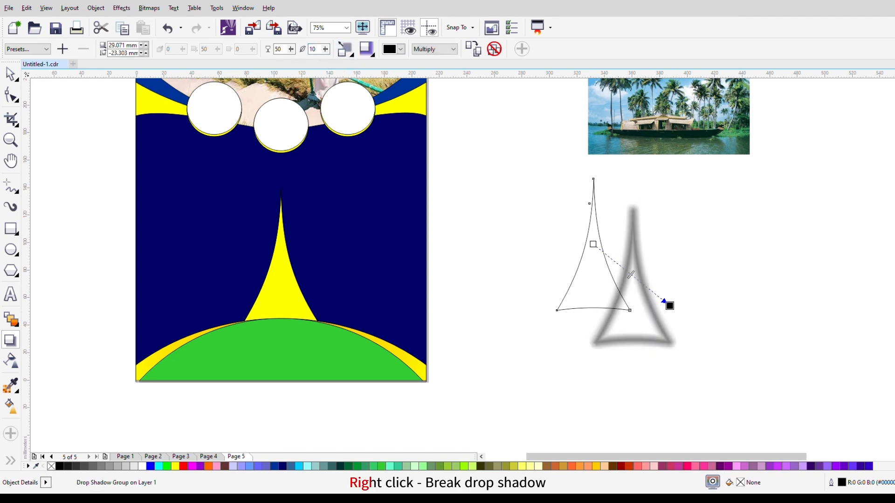
pyautogui.moveTo(287, 50); pyautogui.dragTo(249, 50)
pyautogui.write('0')
pyautogui.press('Return')
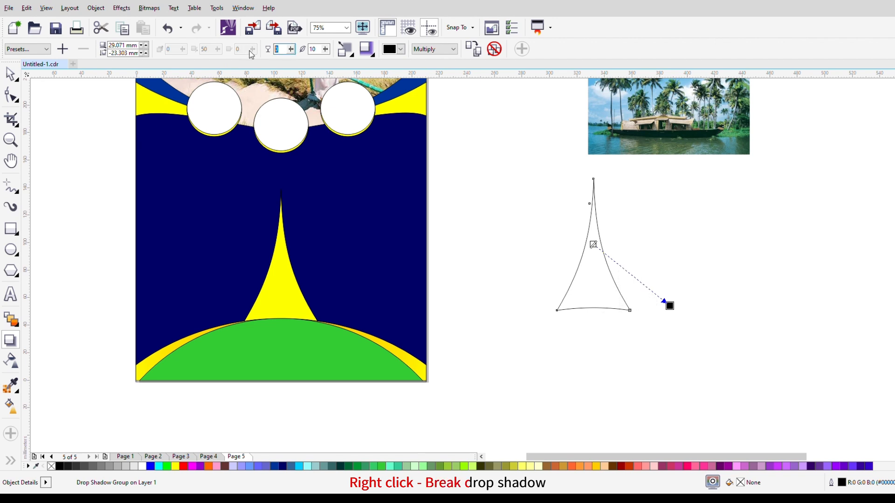
pyautogui.press('Return')
pyautogui.press('space')
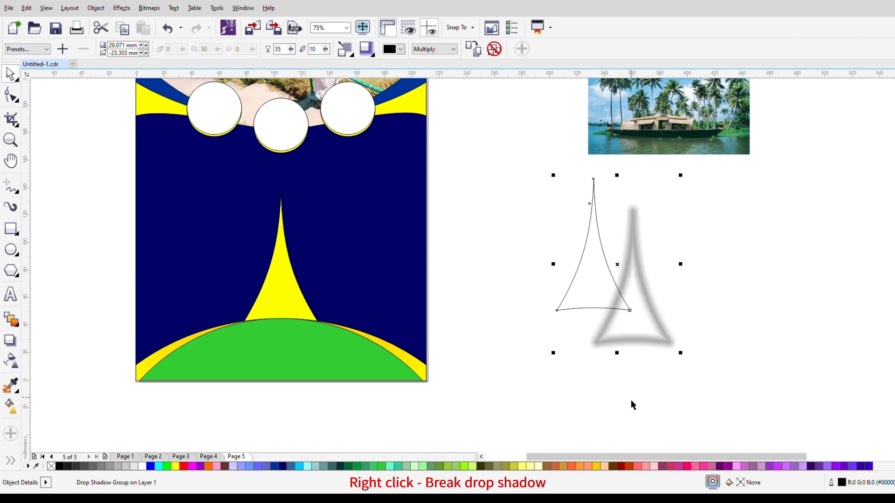
# - Break the drop shadow apart from the tapered outline, move it aside, and PowerClip it inside the yellow tapered shape
pyautogui.hotkey('ctrl', 'k')
pyautogui.click(741, 197)
pyautogui.moveTo(659, 339); pyautogui.dragTo(527, 351)
pyautogui.moveTo(486, 309); pyautogui.dragTo(286, 295)
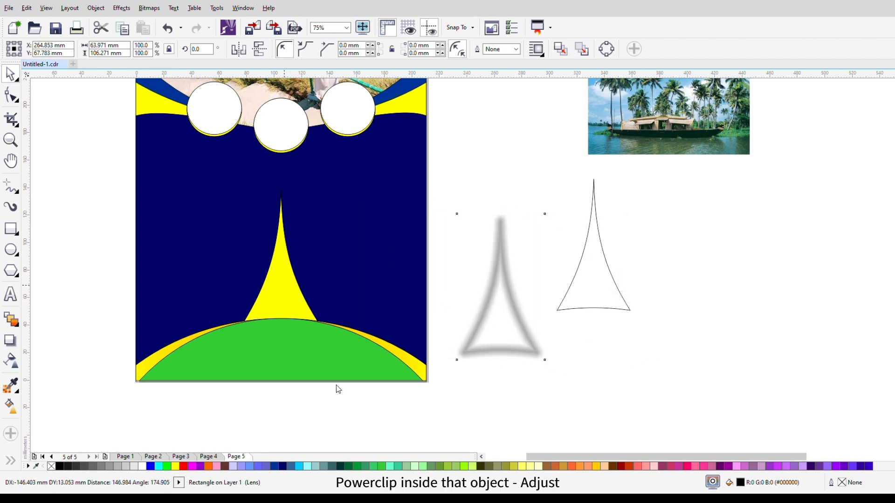
pyautogui.click(332, 395)
# - Edit the tapered shape's PowerClip contents, aligning the shadow with the shape's edges and nudging it up 2 mm and slightly right
pyautogui.doubleClick(285, 291)
pyautogui.click(308, 277)
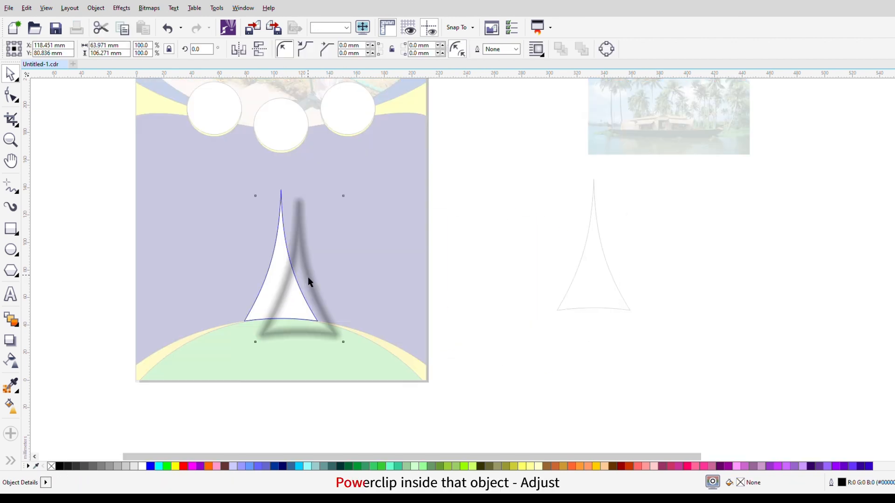
pyautogui.moveTo(310, 280); pyautogui.dragTo(289, 267)
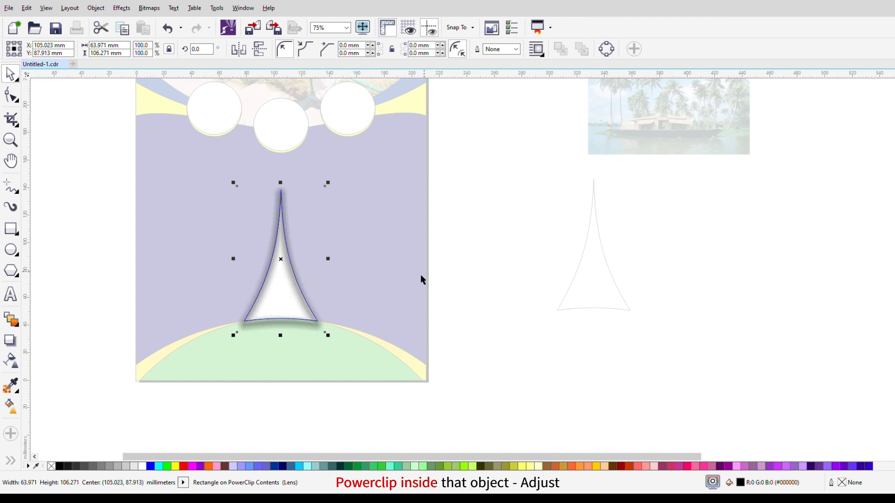
pyautogui.press('Up')
pyautogui.press('Up')
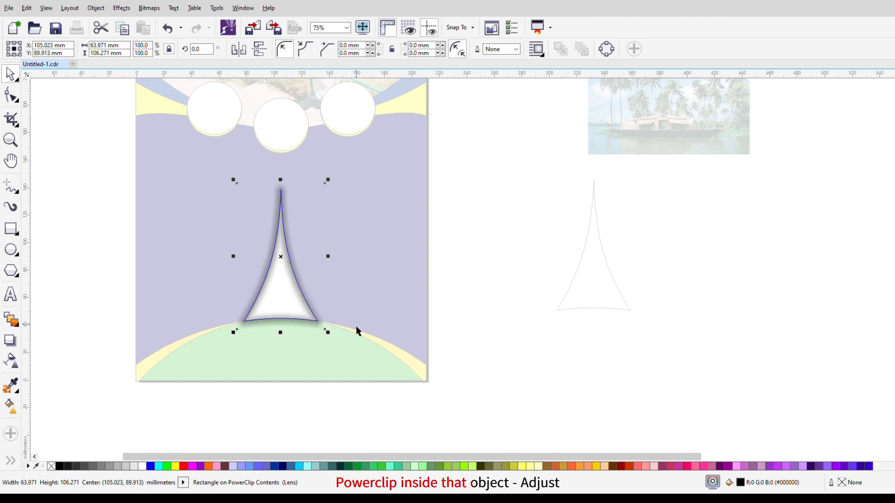
pyautogui.press('Right')
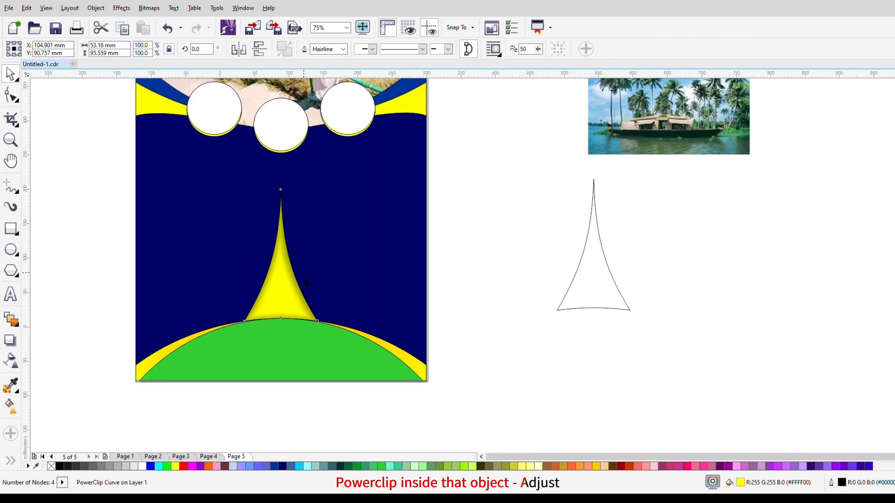
# - Apply a linear fountain fill down the tapered shape, from yellow near the tip to golden yellow at the base
pyautogui.scroll(-1, 305, 279)
pyautogui.scroll(2, 292, 242)
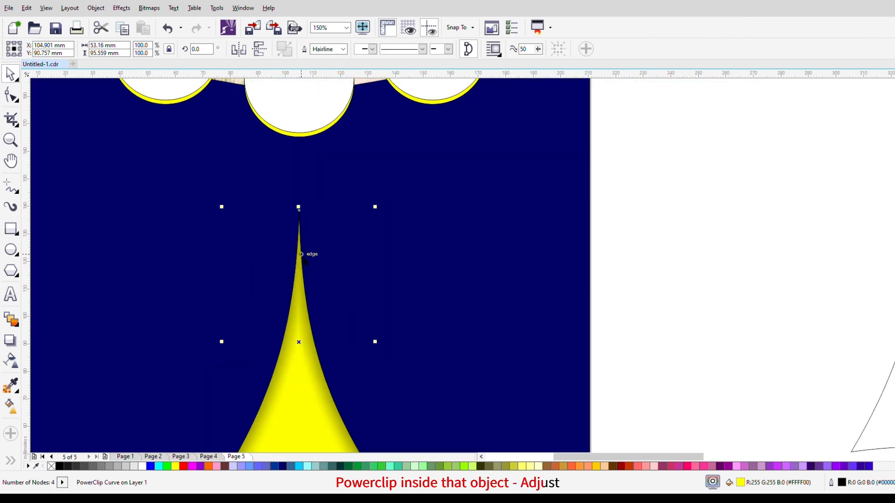
pyautogui.scroll(-1, 303, 254)
pyautogui.click(522, 269)
pyautogui.click(300, 338)
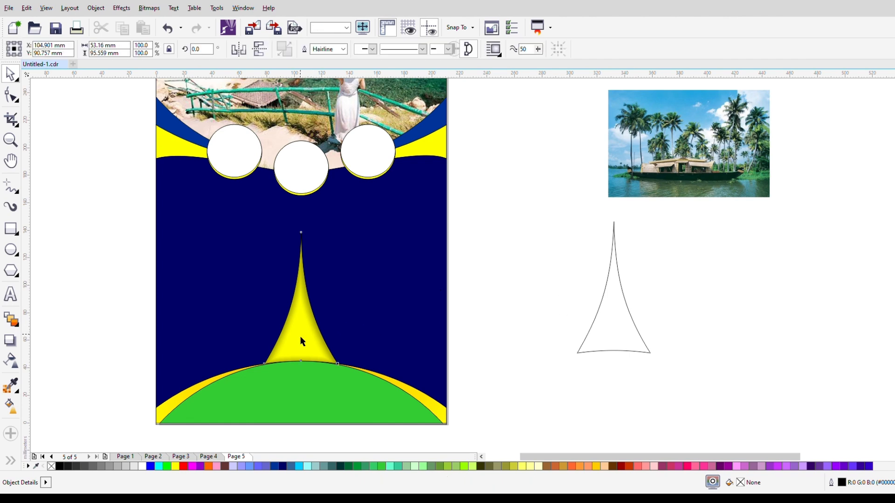
pyautogui.click(11, 407)
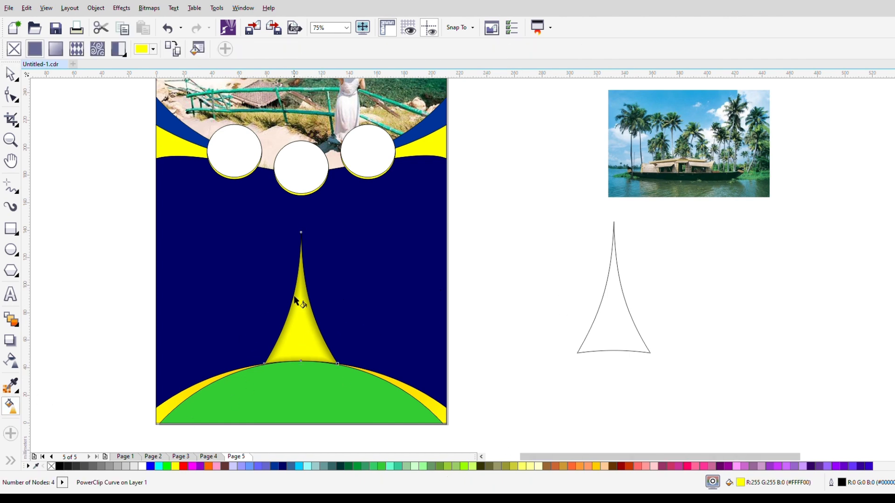
pyautogui.moveTo(302, 256); pyautogui.dragTo(302, 355)
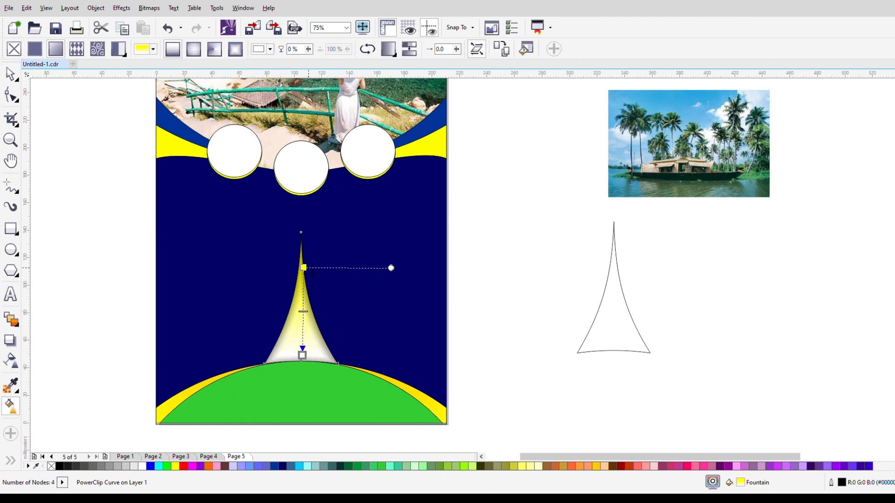
pyautogui.moveTo(302, 255); pyautogui.dragTo(302, 253)
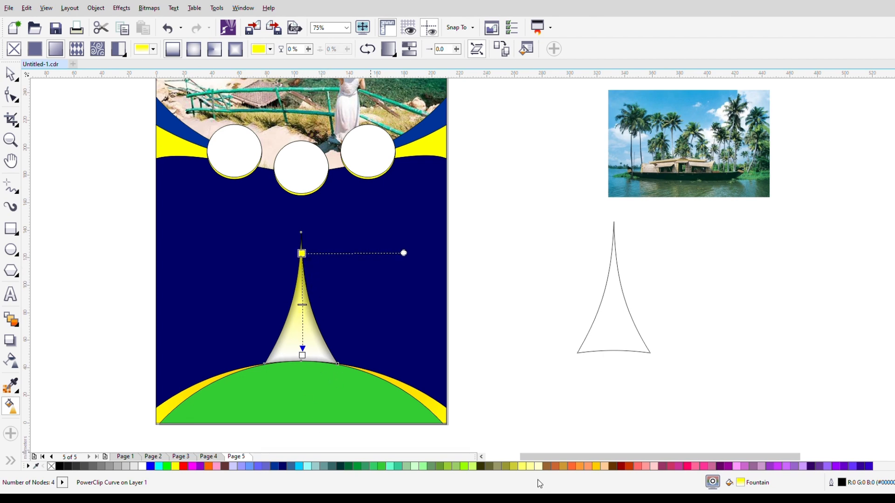
pyautogui.click(302, 356)
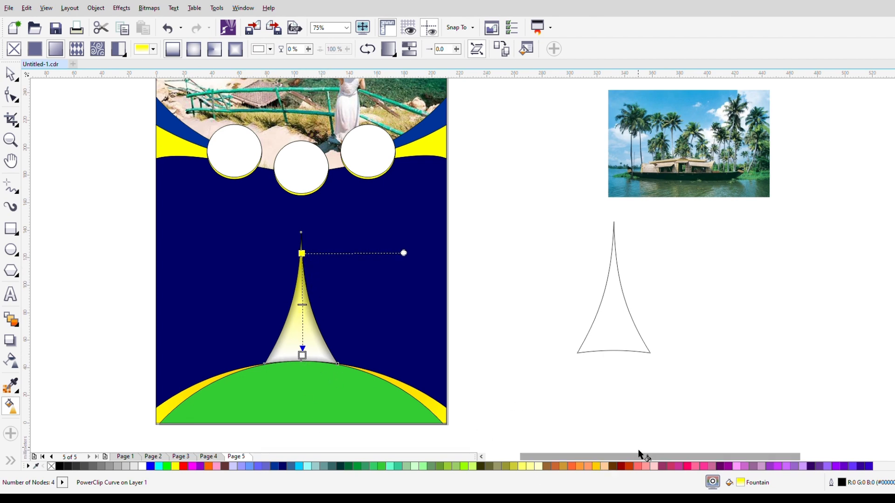
pyautogui.click(596, 466)
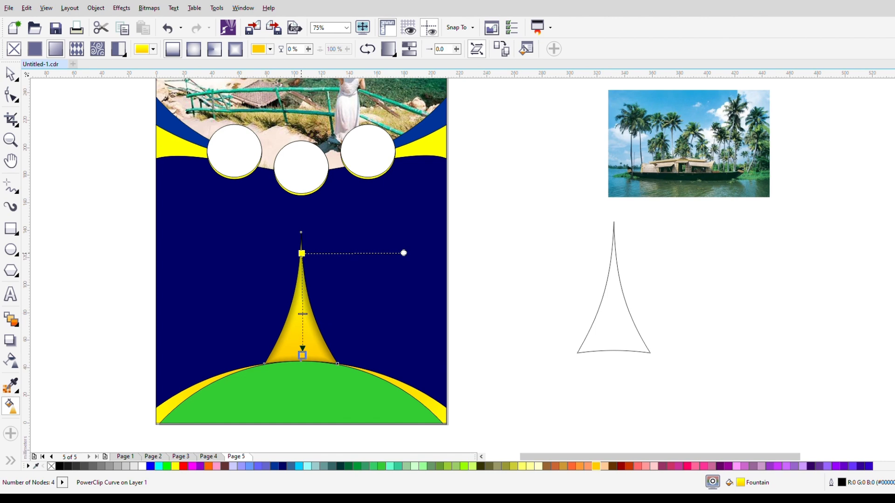
# - Shift the tapered shape's gradient start further down from the tip and extend its end just below the base
pyautogui.moveTo(302, 253); pyautogui.dragTo(302, 292)
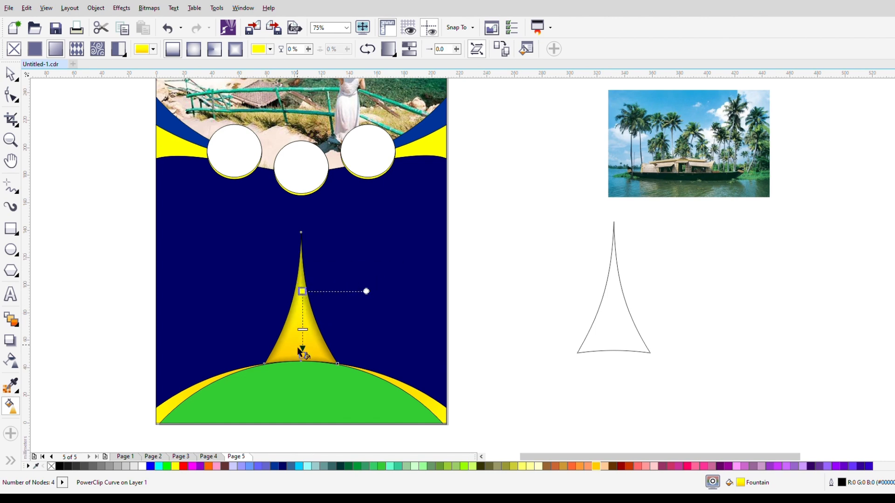
pyautogui.moveTo(301, 349); pyautogui.dragTo(304, 376)
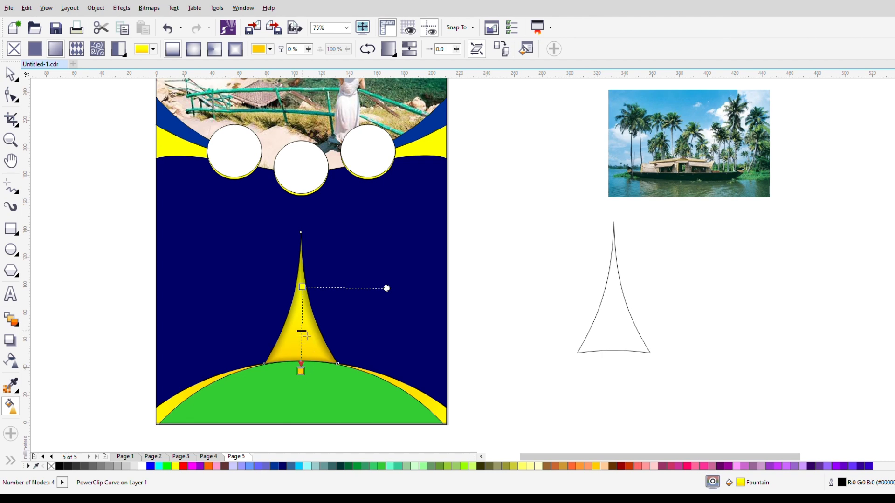
pyautogui.click(11, 74)
pyautogui.click(55, 117)
# - Delete the unfilled tapered outline copy beside the page
pyautogui.scroll(-3, 332, 269)
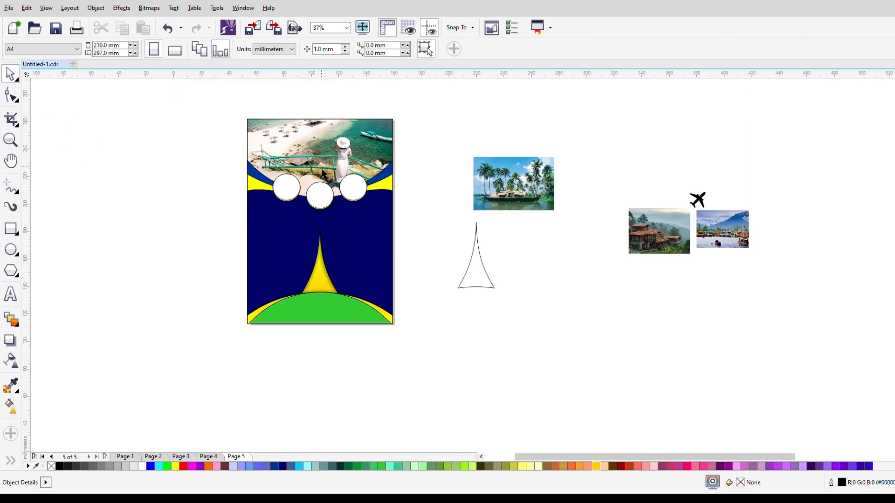
pyautogui.click(549, 386)
pyautogui.press('Delete')
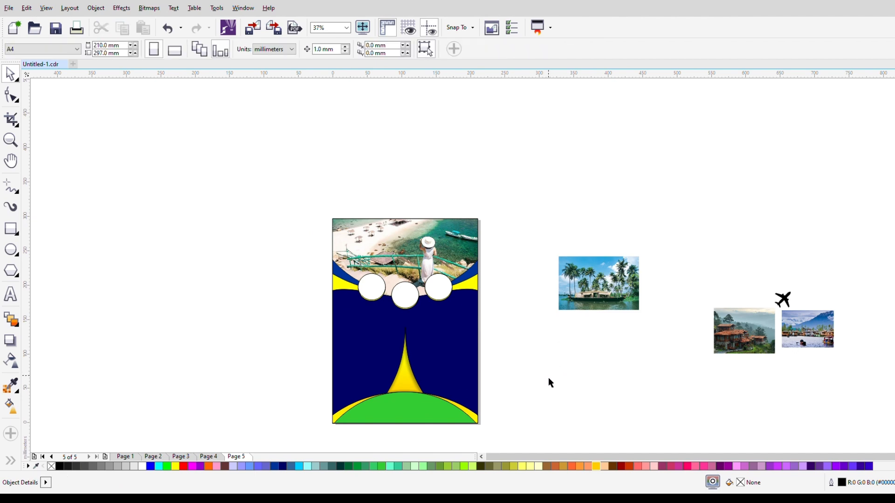
# - PowerClip the palm-tree houseboat photo inside the left circle
pyautogui.scroll(3, 456, 314)
pyautogui.click(704, 266)
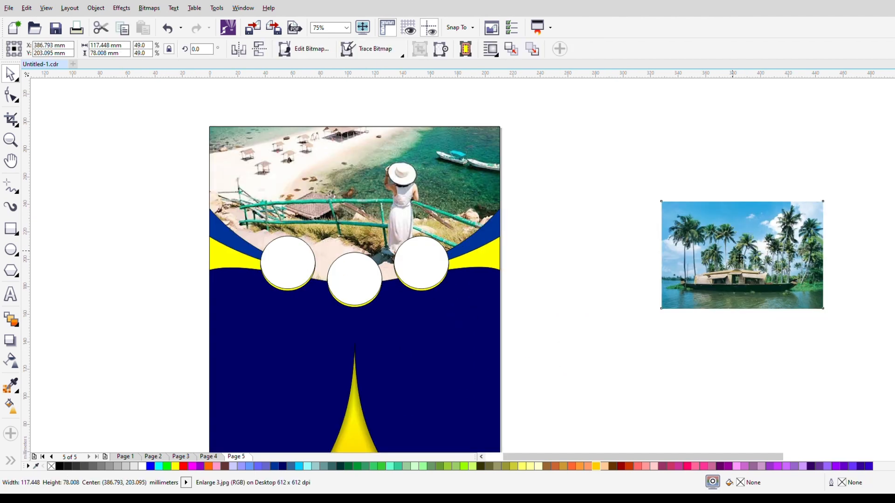
pyautogui.moveTo(739, 259); pyautogui.dragTo(286, 269)
pyautogui.click(348, 329)
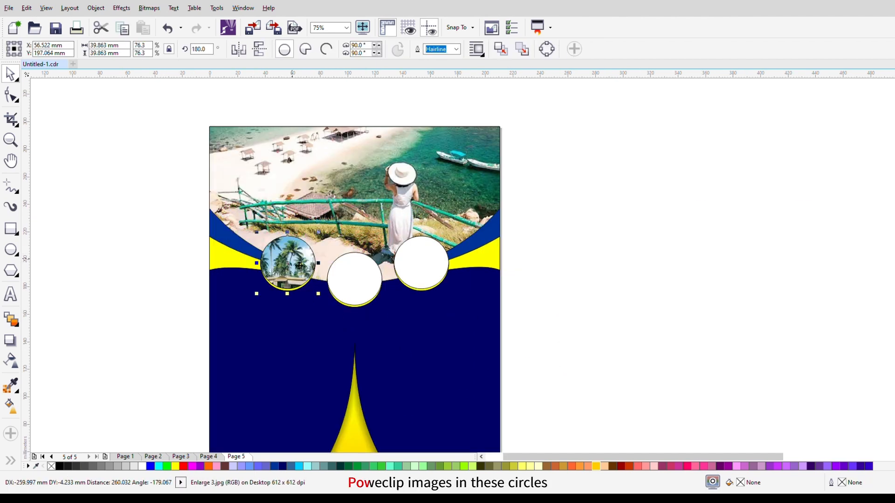
pyautogui.click(544, 251)
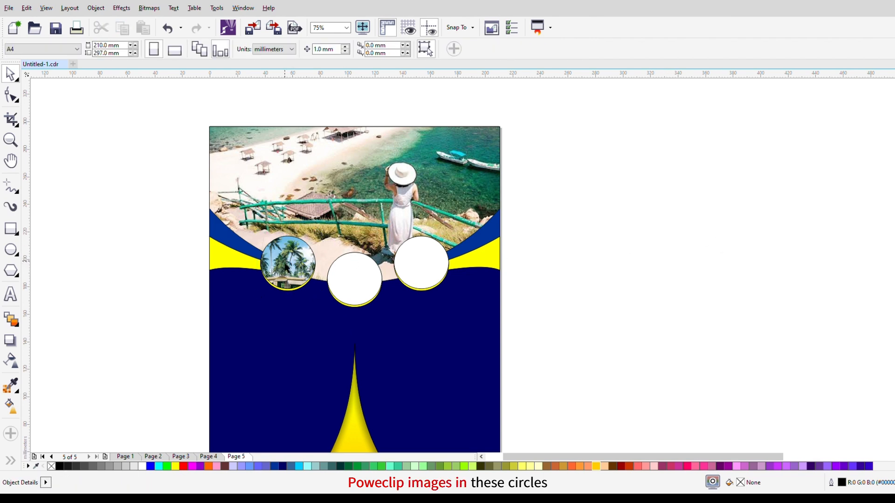
# - Edit the left circle's contents, scaling the houseboat photo to about 62.5 × 41.5 mm and positioning it over the circle
pyautogui.click(286, 268)
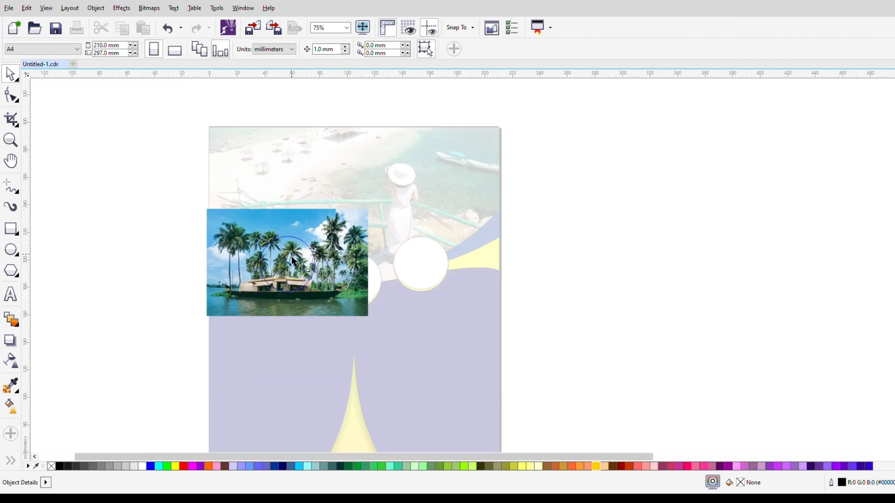
pyautogui.click(292, 255)
pyautogui.moveTo(378, 213); pyautogui.dragTo(340, 241)
pyautogui.keyDown('ctrl'); pyautogui.click(634, 239); pyautogui.keyUp('ctrl')
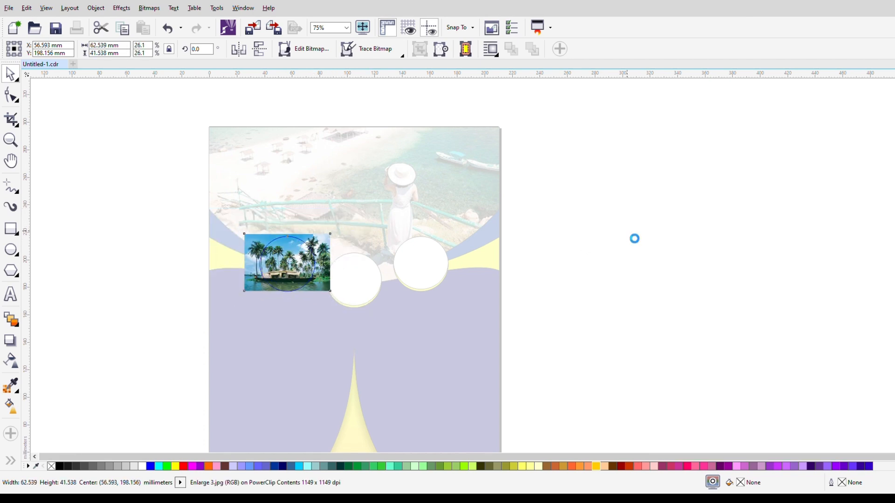
# - Move the hillside house photo, the lake photo and the airplane closer to the right side of the page
pyautogui.scroll(2, 284, 271)
pyautogui.scroll(-2, 291, 273)
pyautogui.scroll(-2, 298, 272)
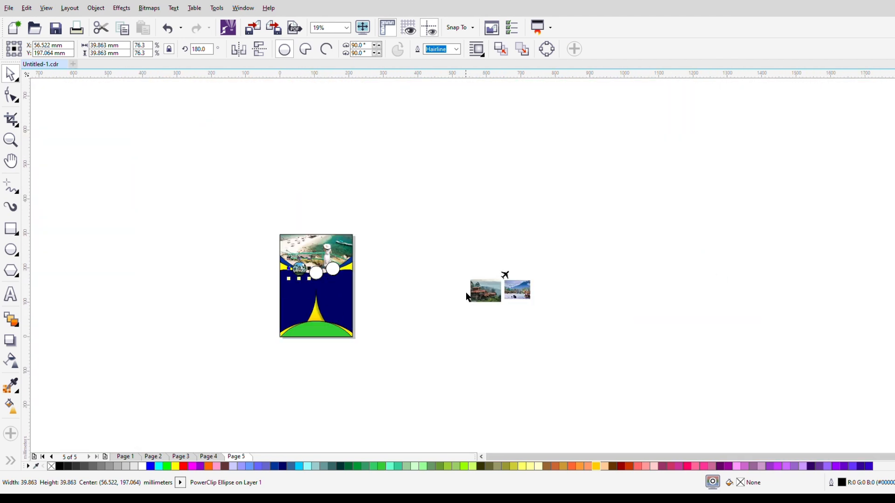
pyautogui.moveTo(490, 299); pyautogui.dragTo(405, 294)
pyautogui.moveTo(517, 291); pyautogui.dragTo(375, 316)
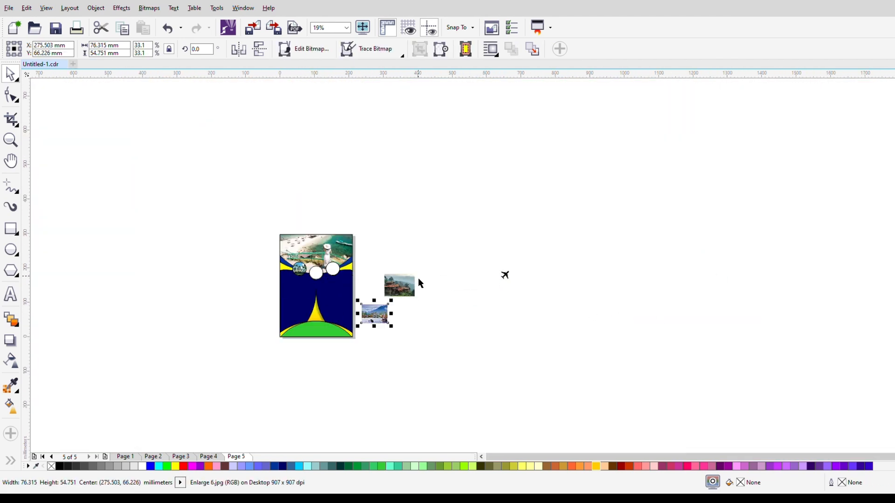
pyautogui.click(505, 275)
pyautogui.scroll(1, 275, 257)
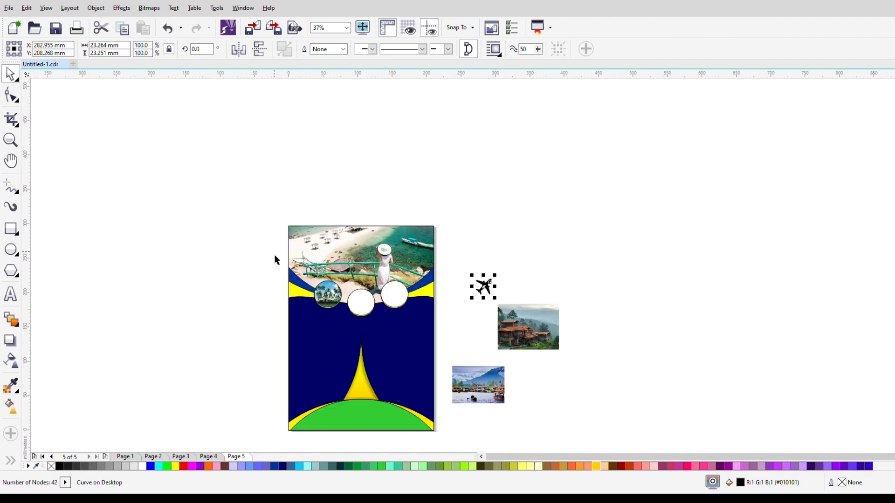
# - PowerClip the hillside house photo inside the middle circle and fit it there at about 57 × 43 mm
pyautogui.scroll(1, 351, 309)
pyautogui.moveTo(624, 396); pyautogui.dragTo(375, 303)
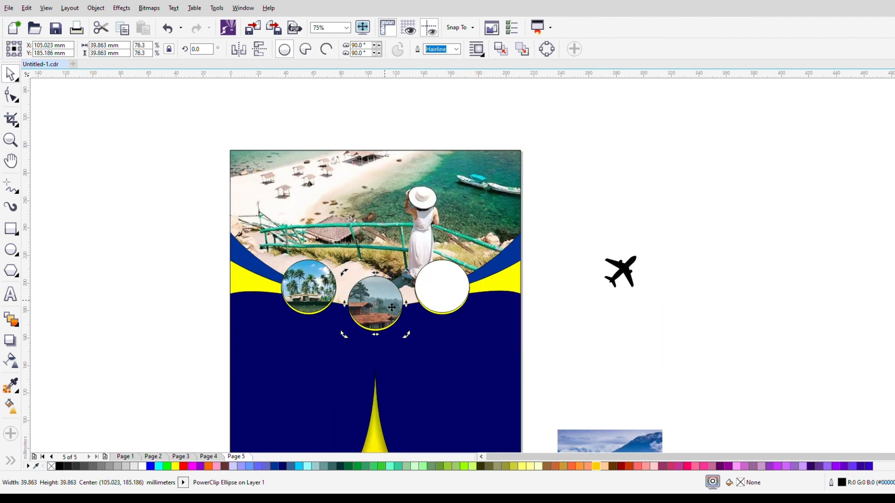
pyautogui.doubleClick(390, 308)
pyautogui.scroll(-1, 589, 301)
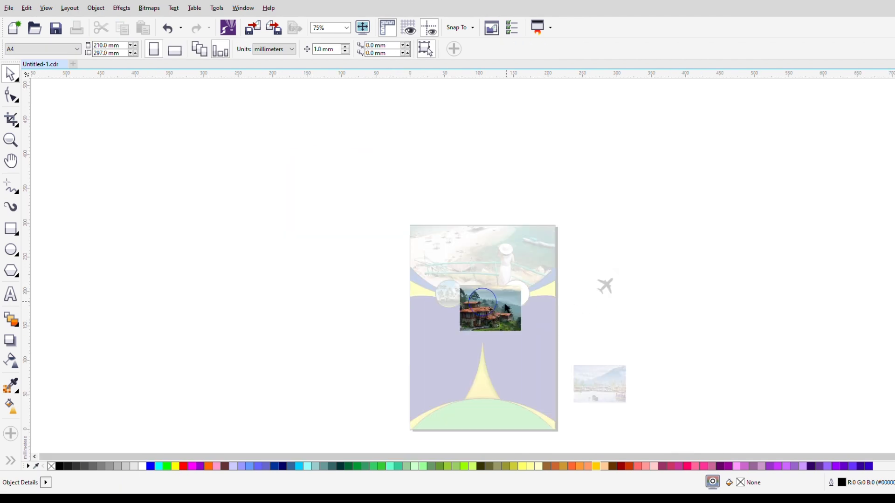
pyautogui.scroll(1, 505, 305)
pyautogui.click(530, 301)
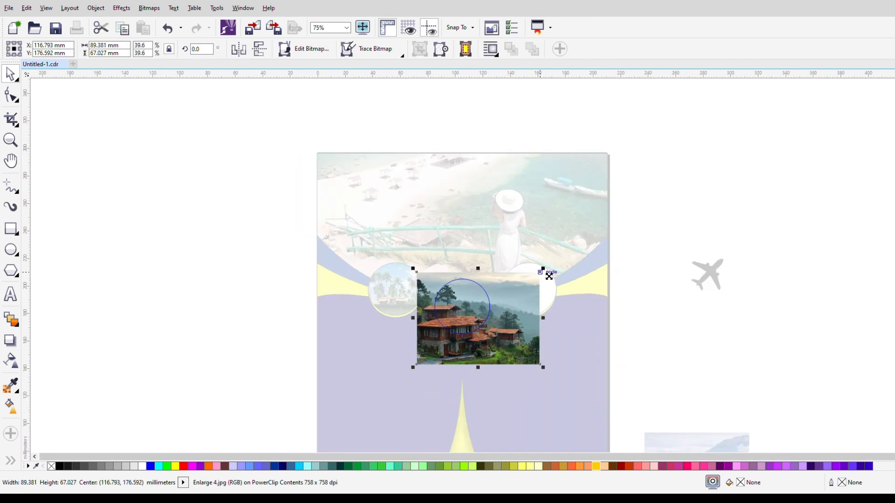
pyautogui.moveTo(549, 276); pyautogui.dragTo(506, 298)
pyautogui.moveTo(501, 348); pyautogui.dragTo(512, 316)
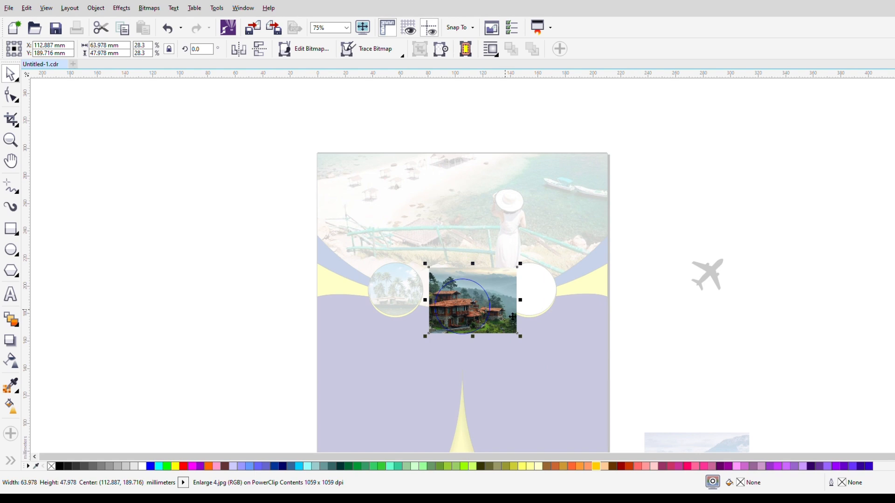
pyautogui.moveTo(520, 265); pyautogui.dragTo(514, 283)
pyautogui.moveTo(466, 309); pyautogui.dragTo(471, 318)
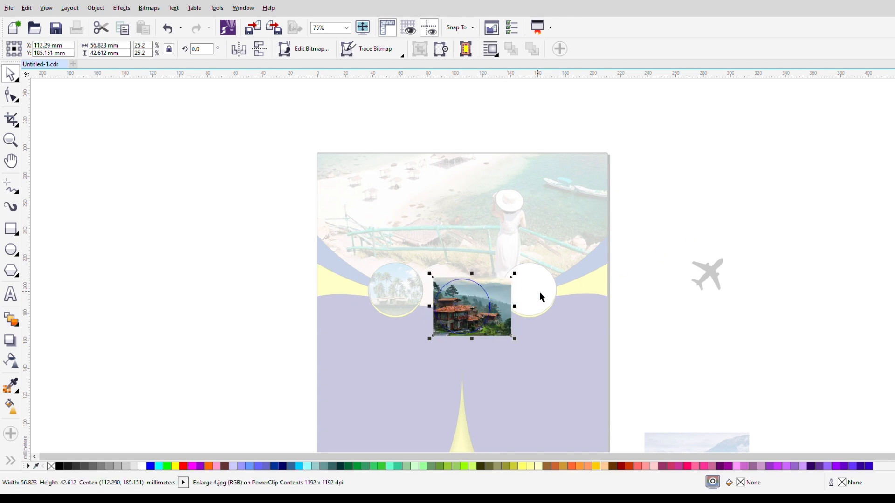
pyautogui.keyDown('ctrl'); pyautogui.click(671, 232); pyautogui.keyUp('ctrl')
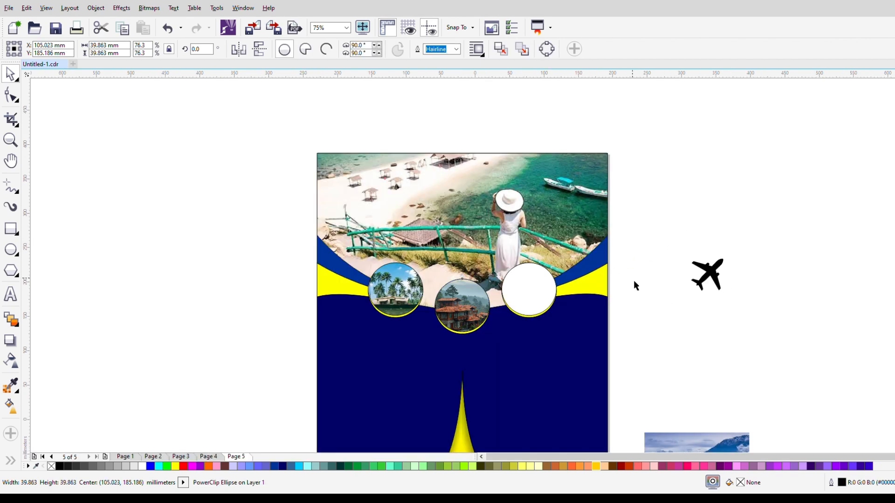
# - PowerClip the mountain lake photo inside the right circle
pyautogui.scroll(-2, 636, 285)
pyautogui.moveTo(653, 363); pyautogui.dragTo(633, 300)
pyautogui.scroll(3, 633, 300)
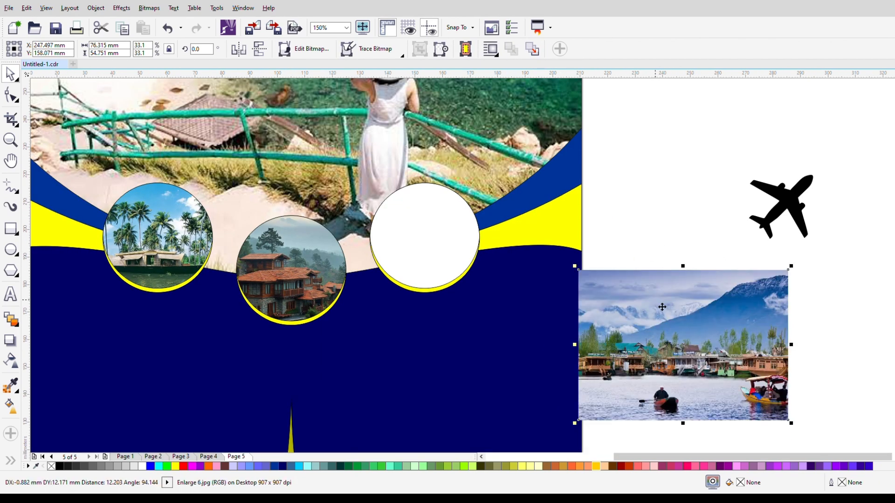
pyautogui.moveTo(658, 332); pyautogui.dragTo(440, 247)
# - Edit the right circle's contents, scaling the lake photo to about 56.5 × 40.6 mm and positioning it to cover the circle
pyautogui.keyDown('ctrl'); pyautogui.click(444, 245); pyautogui.keyUp('ctrl')
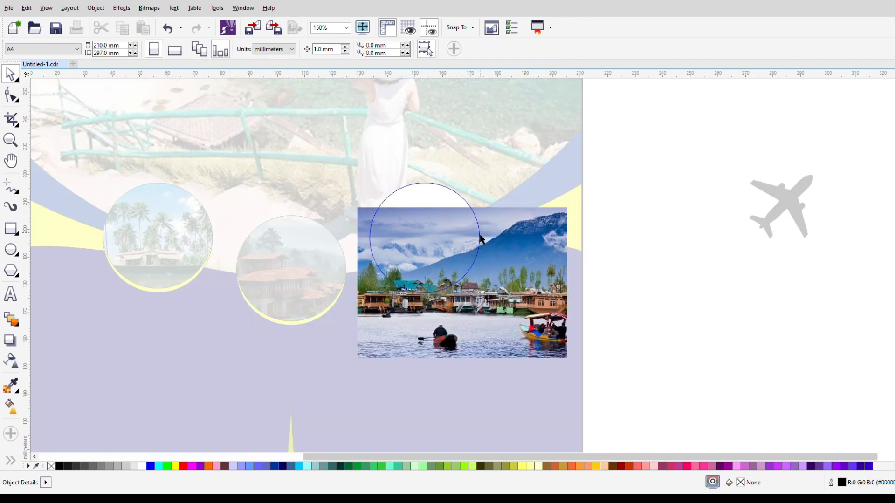
pyautogui.moveTo(571, 205); pyautogui.dragTo(543, 224)
pyautogui.moveTo(508, 280); pyautogui.dragTo(485, 227)
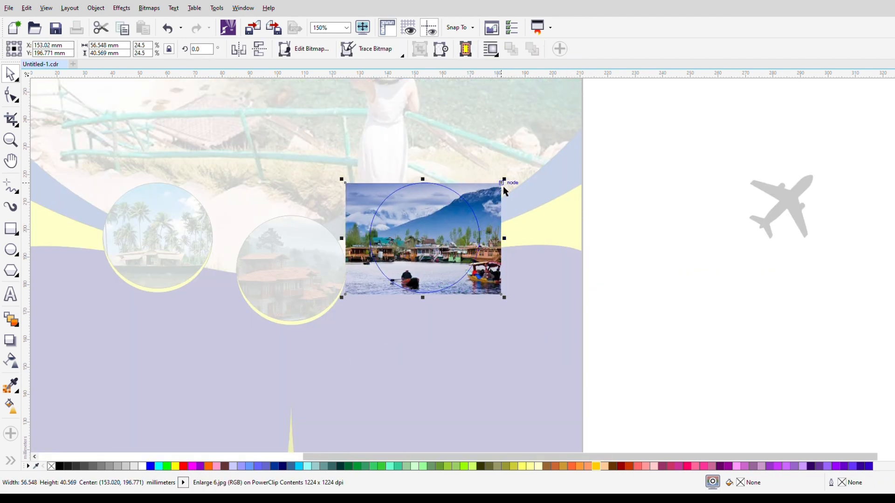
pyautogui.moveTo(510, 187); pyautogui.dragTo(498, 195)
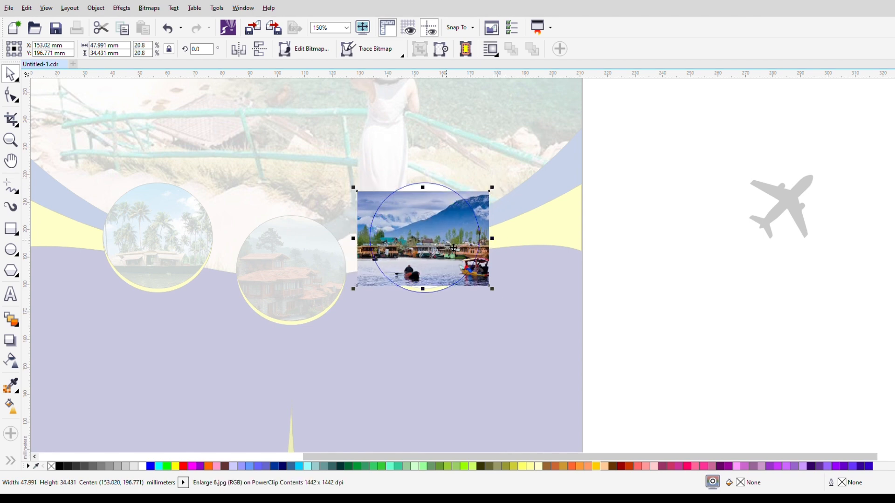
pyautogui.hotkey('ctrl', 'z')
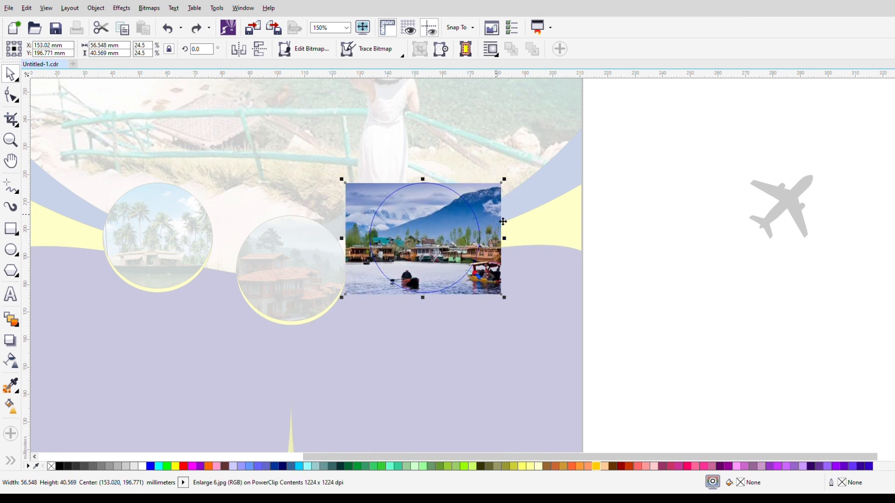
pyautogui.press('Up')
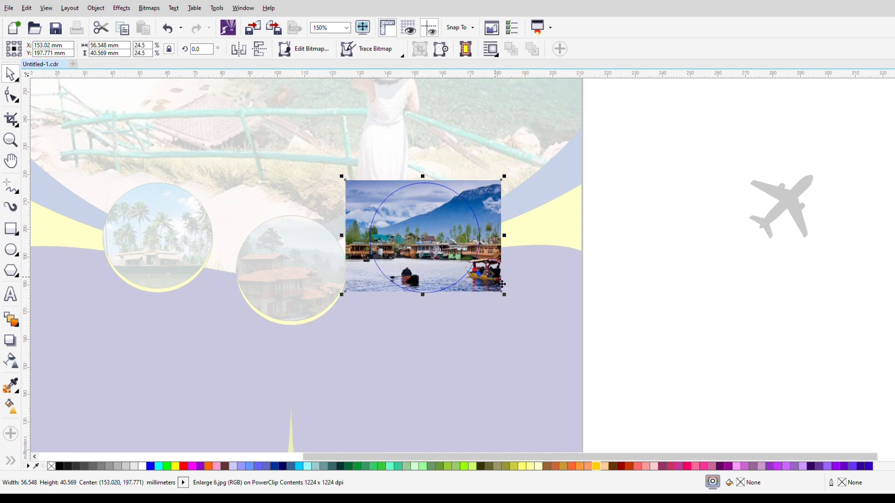
pyautogui.moveTo(440, 243); pyautogui.dragTo(440, 245)
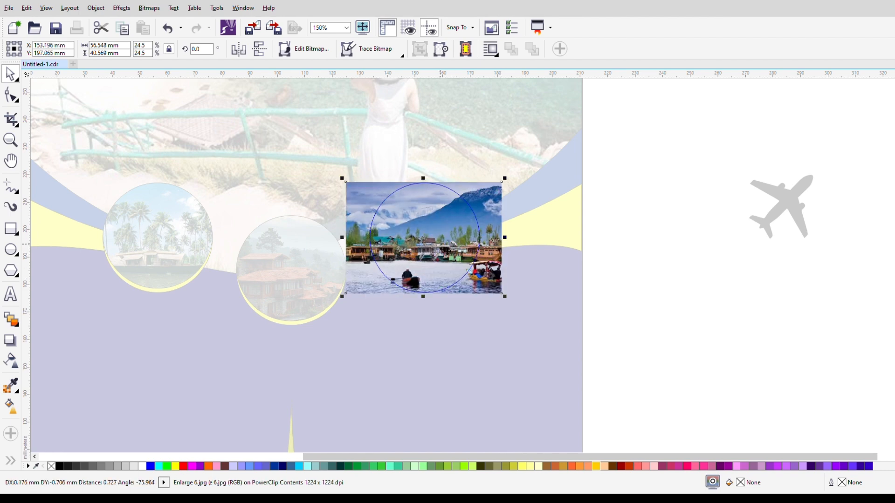
pyautogui.keyDown('ctrl'); pyautogui.click(645, 269); pyautogui.keyUp('ctrl')
# - Place the airplane just above the tapered shape's tip and rotate it 45° so its nose points up
pyautogui.scroll(-2, 453, 270)
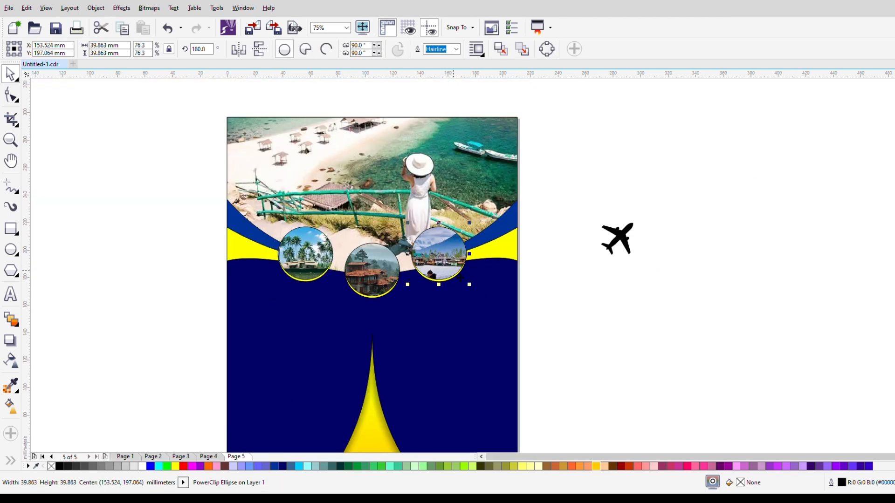
pyautogui.moveTo(536, 255); pyautogui.dragTo(323, 290)
pyautogui.scroll(1, 529, 307)
pyautogui.scroll(1, 516, 298)
pyautogui.scroll(-1, 516, 298)
pyautogui.scroll(2, 322, 290)
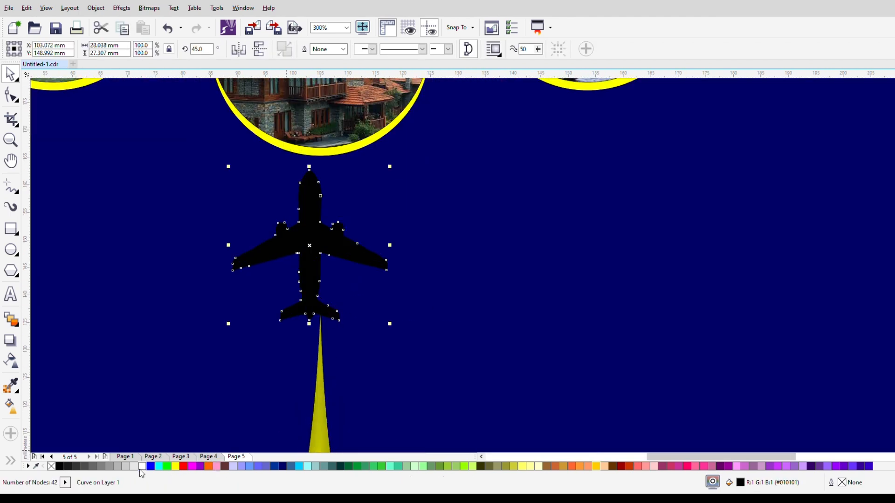
# - Fill the airplane with white and centre it horizontally on the yellow tapered trail
pyautogui.click(141, 467)
pyautogui.scroll(-1, 270, 410)
pyautogui.keyDown('shift'); pyautogui.click(301, 426); pyautogui.keyUp('shift')
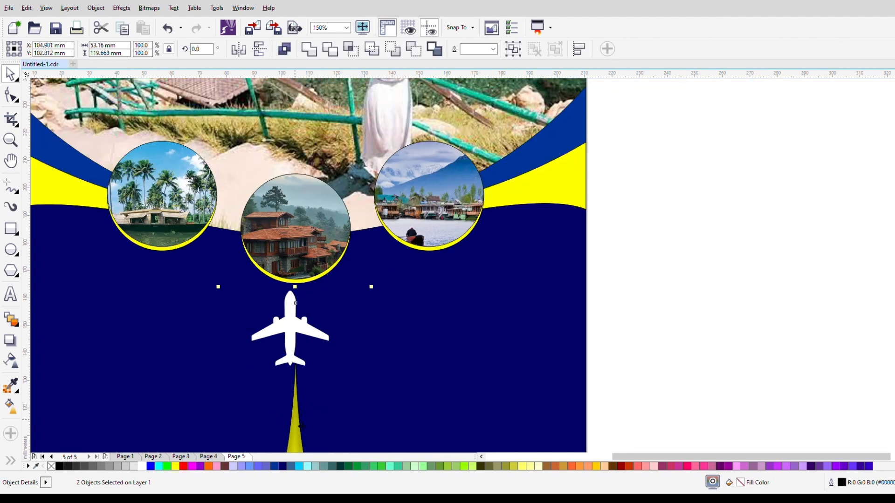
pyautogui.press('c')
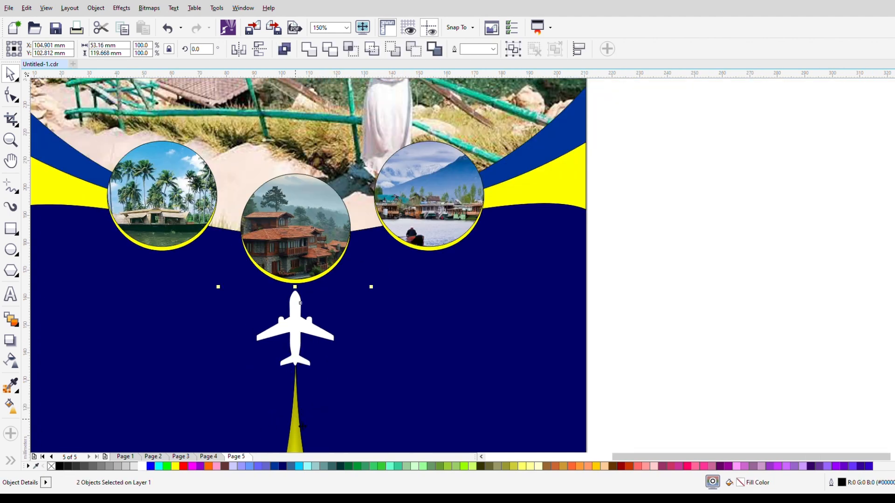
pyautogui.click(303, 336)
# - Shrink the airplane proportionally about its centre to about 23.1 × 22.5 mm
pyautogui.scroll(-2, 347, 334)
pyautogui.scroll(4, 343, 348)
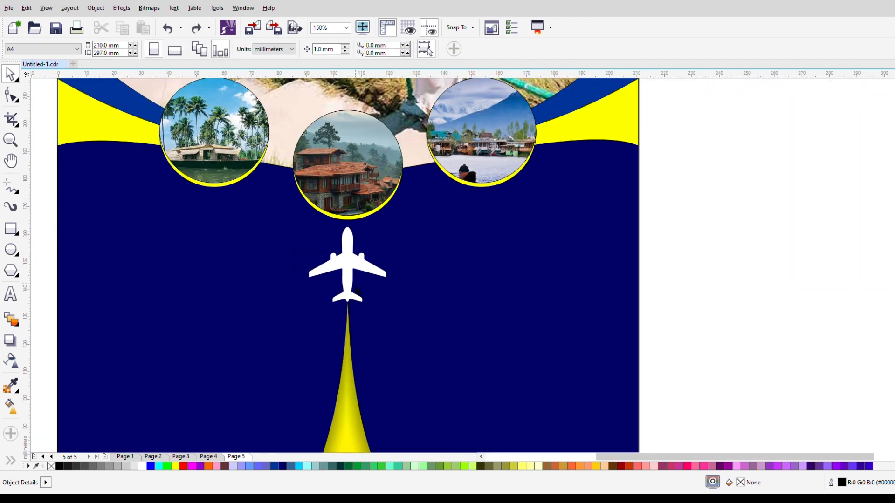
pyautogui.click(352, 283)
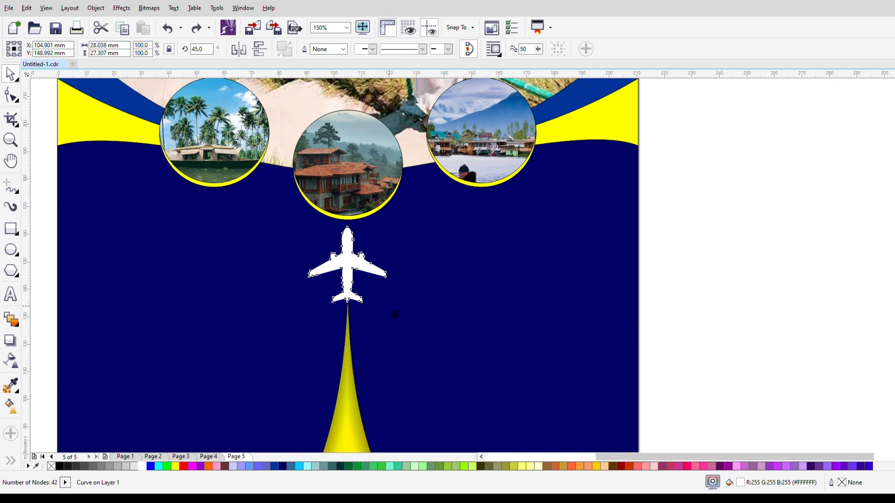
pyautogui.moveTo(395, 314); pyautogui.dragTo(389, 306)
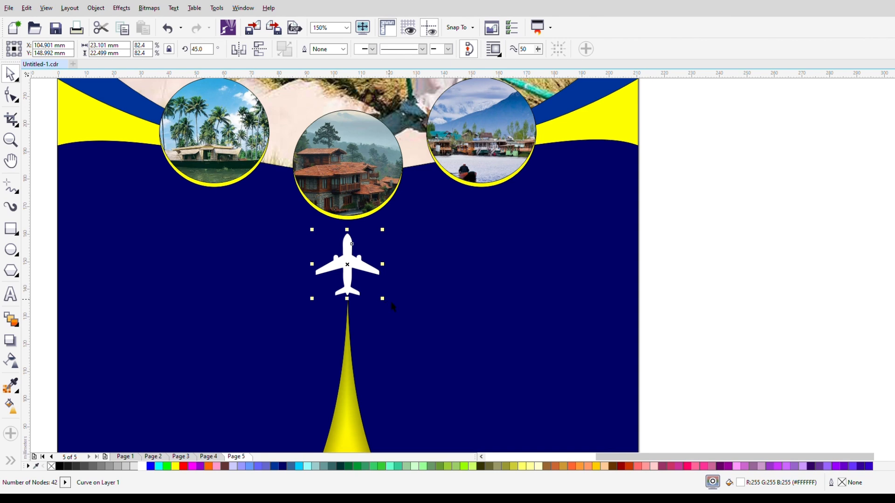
pyautogui.press('Escape')
pyautogui.scroll(-2, 435, 269)
pyautogui.scroll(1, 443, 292)
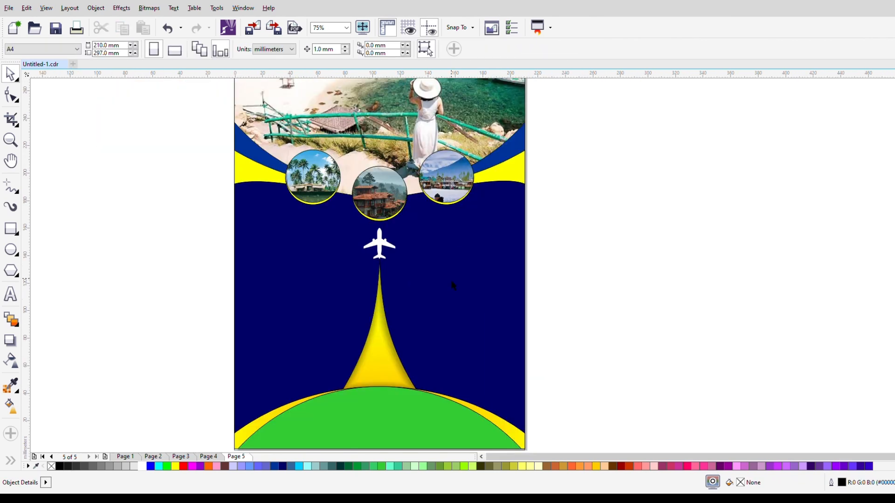
# - Scale the airplane proportionally about its centre to about 27.8 × 27.1 mm
pyautogui.click(385, 257)
pyautogui.moveTo(405, 268); pyautogui.dragTo(408, 272)
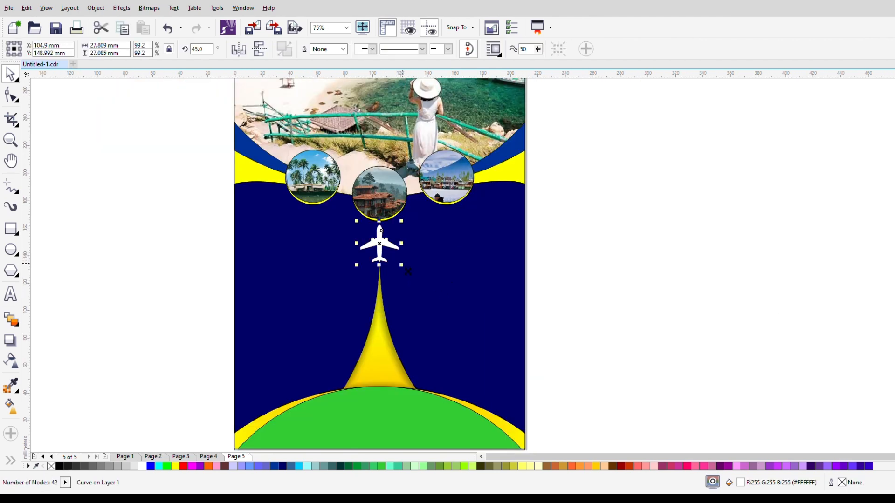
pyautogui.scroll(2, 405, 305)
pyautogui.scroll(-2, 407, 303)
pyautogui.click(627, 293)
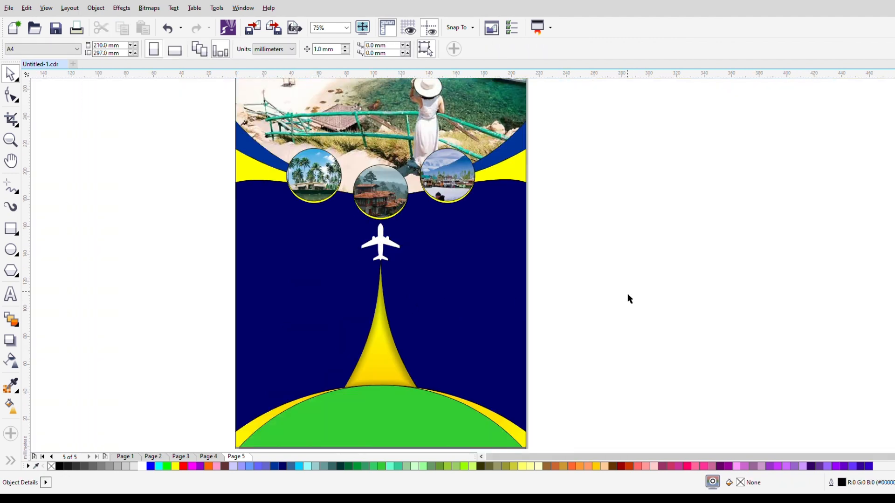
pyautogui.scroll(2, 432, 283)
pyautogui.scroll(-2, 412, 273)
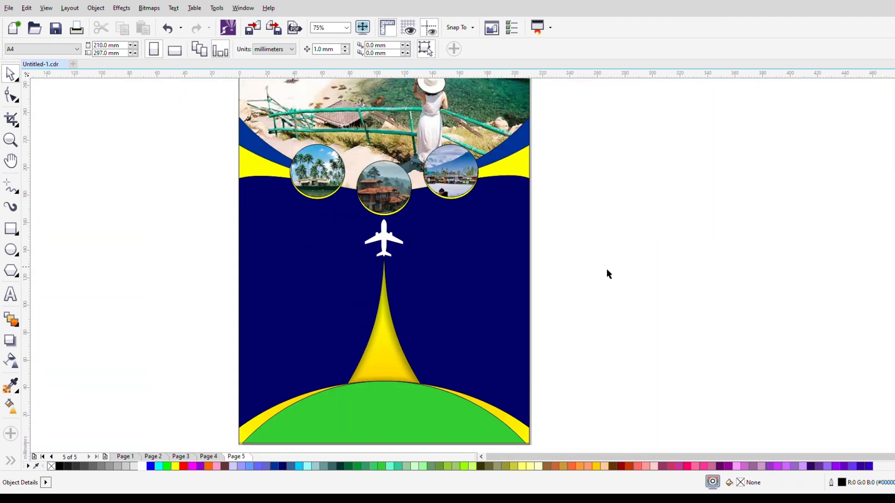
# - Fill the green arc at the flyer's foot with blue (#003399)
pyautogui.scroll(-2, 502, 247)
pyautogui.click(455, 333)
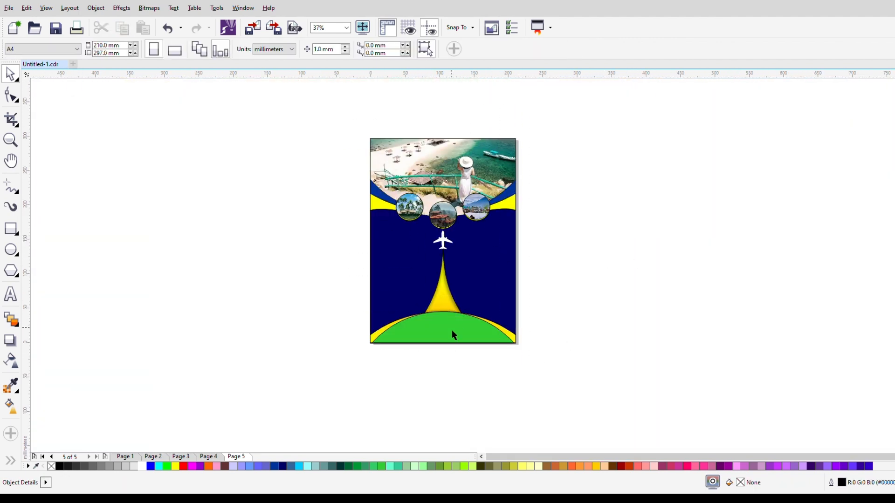
pyautogui.click(276, 466)
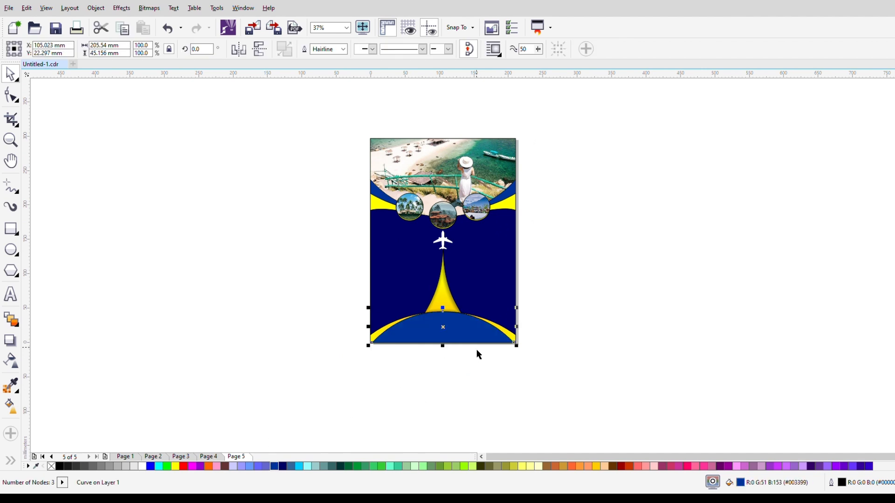
pyautogui.scroll(3, 477, 353)
pyautogui.scroll(-3, 480, 348)
# - Remove the outlines from all flyer objects and move the whole design off the page to the empty area on its right
pyautogui.moveTo(295, 117); pyautogui.dragTo(555, 387)
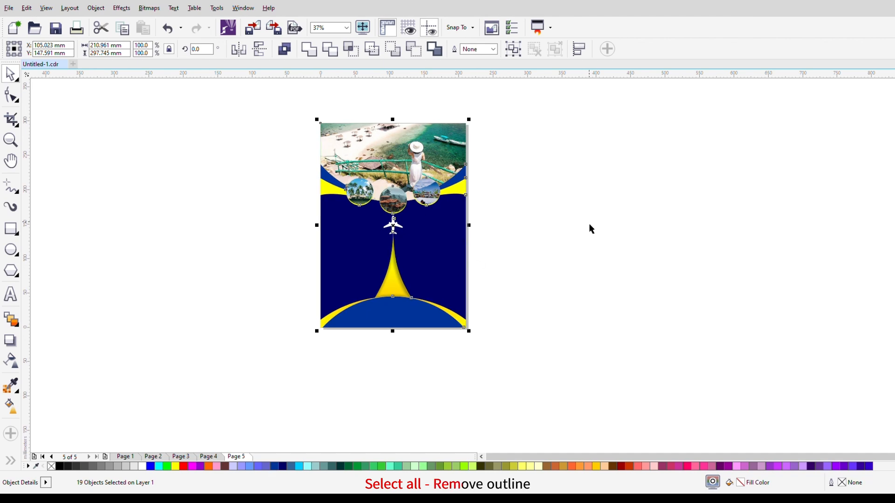
pyautogui.moveTo(282, 105); pyautogui.dragTo(503, 347)
pyautogui.moveTo(446, 269); pyautogui.dragTo(625, 295)
pyautogui.scroll(2, 671, 223)
pyautogui.scroll(-2, 560, 281)
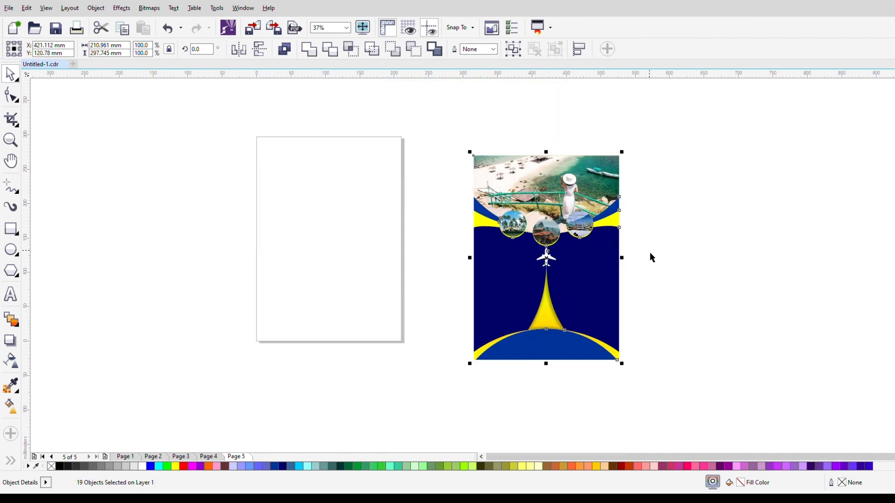
pyautogui.scroll(2, 650, 256)
pyautogui.scroll(-1, 617, 267)
pyautogui.click(795, 314)
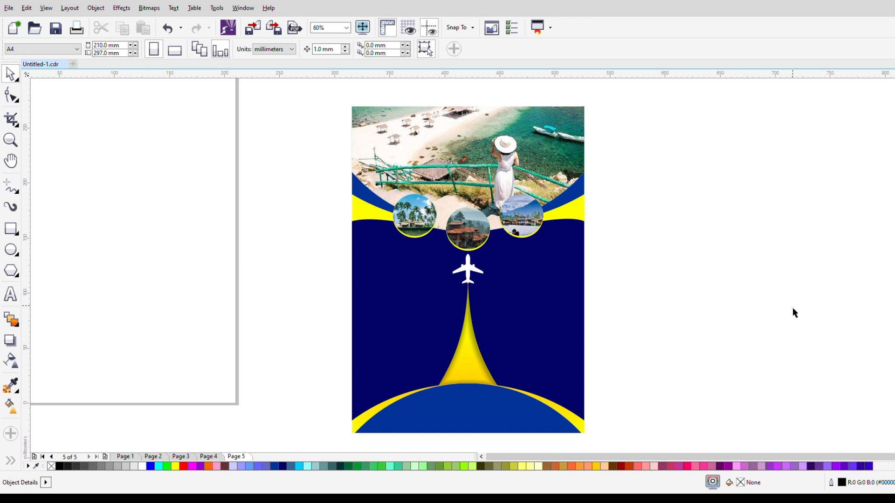
# - Swap the side band colours below the beach photo, filling the upper pair yellow and the lower pair blue (#003399)
pyautogui.click(372, 206)
pyautogui.keyDown('shift'); pyautogui.click(557, 213); pyautogui.keyUp('shift')
pyautogui.click(176, 466)
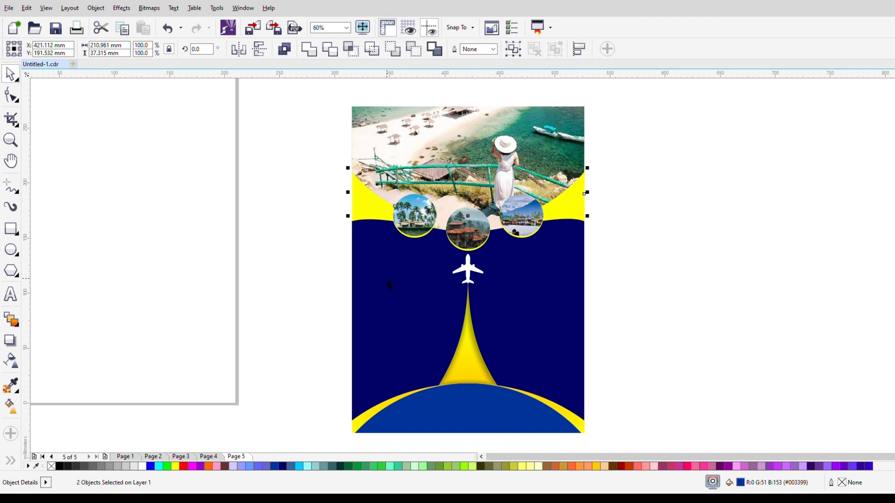
pyautogui.click(366, 216)
pyautogui.keyDown('shift'); pyautogui.click(580, 217); pyautogui.keyUp('shift')
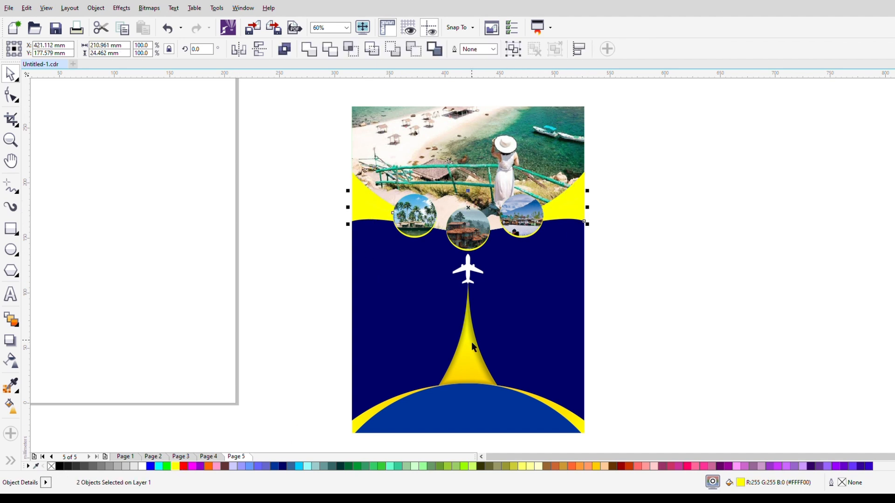
pyautogui.click(276, 466)
pyautogui.click(690, 282)
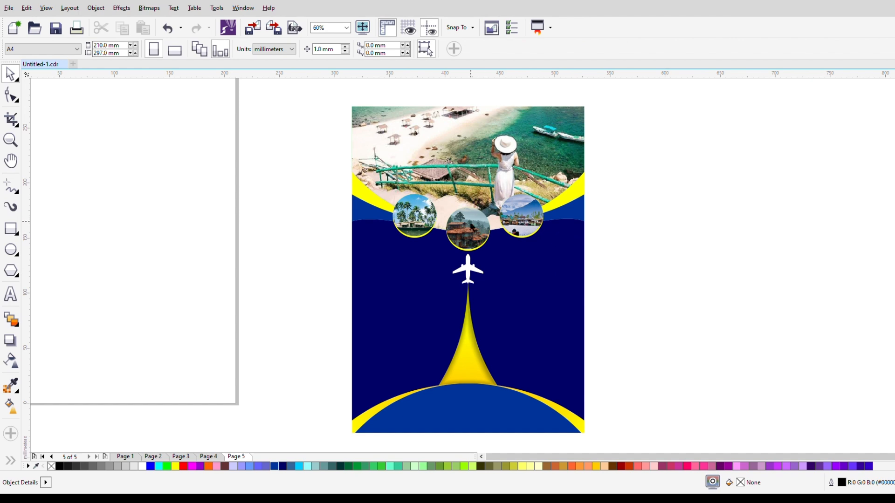
# - Group all the flyer's objects and shift the group slightly beside the blank page
pyautogui.scroll(3, 450, 224)
pyautogui.scroll(-3, 401, 226)
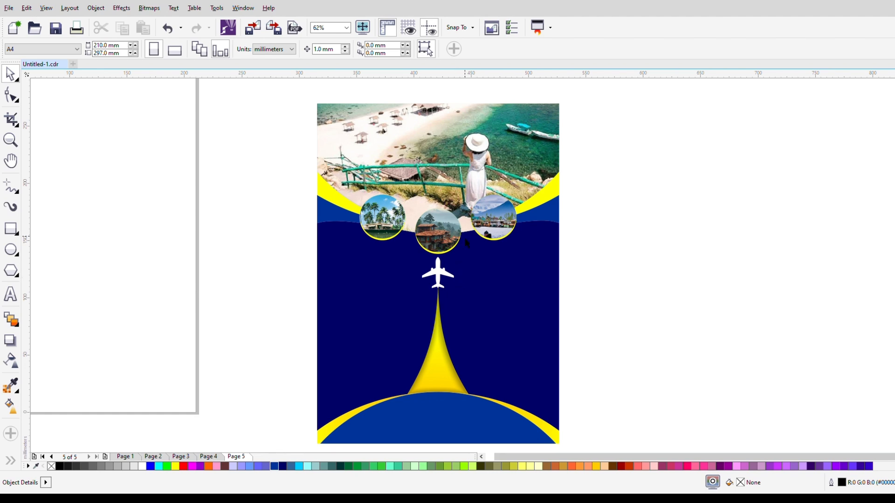
pyautogui.scroll(2, 419, 162)
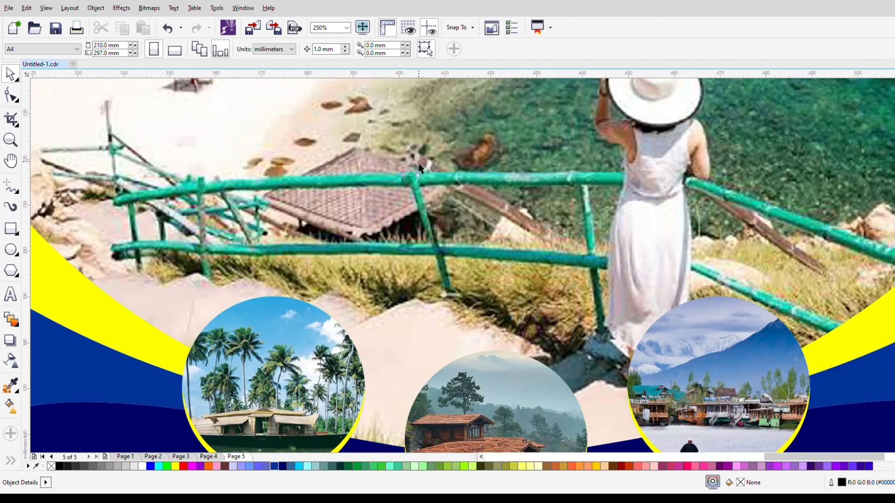
pyautogui.scroll(-5, 419, 159)
pyautogui.moveTo(329, 115); pyautogui.dragTo(549, 362)
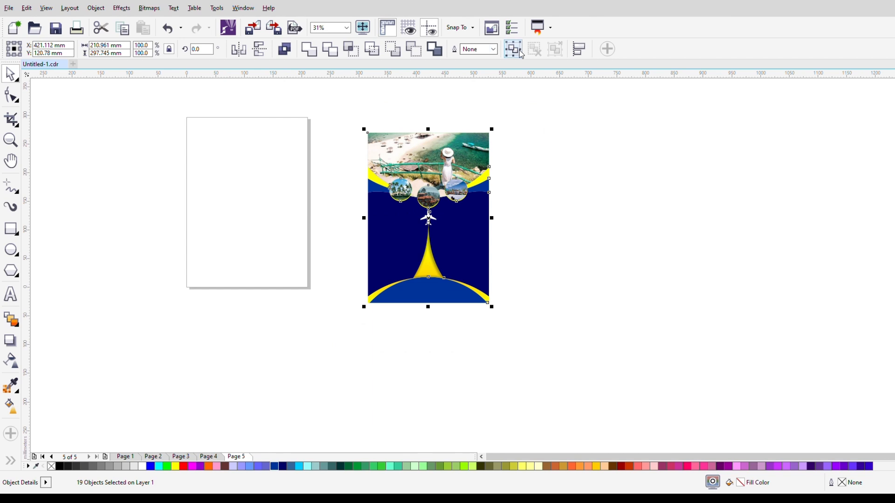
pyautogui.scroll(2, 437, 195)
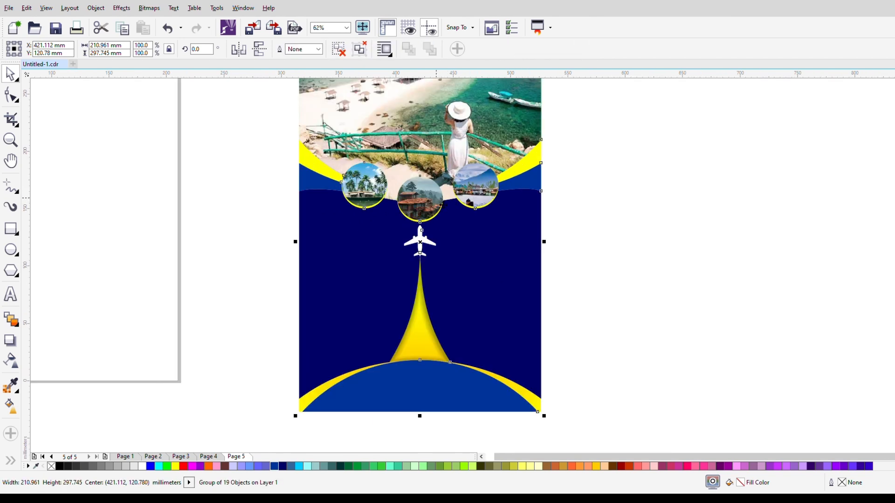
pyautogui.moveTo(437, 198); pyautogui.dragTo(427, 238)
pyautogui.click(612, 230)
pyautogui.moveTo(470, 289); pyautogui.dragTo(473, 268)
pyautogui.click(695, 279)
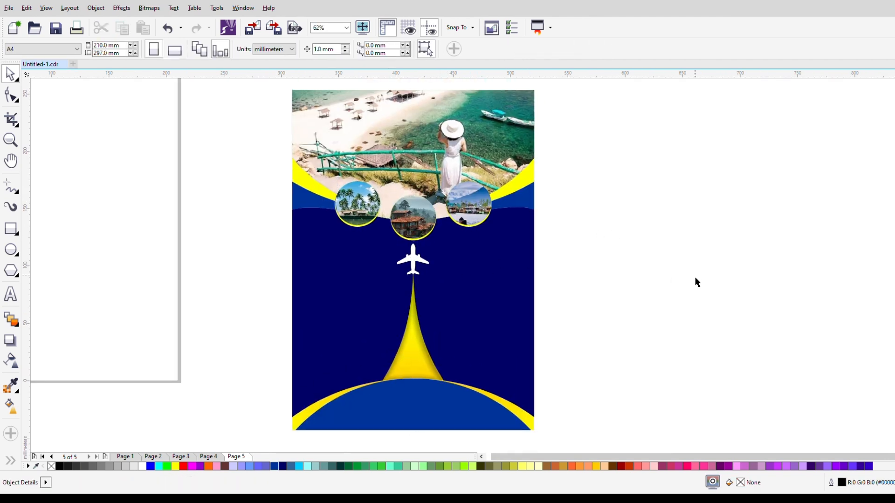